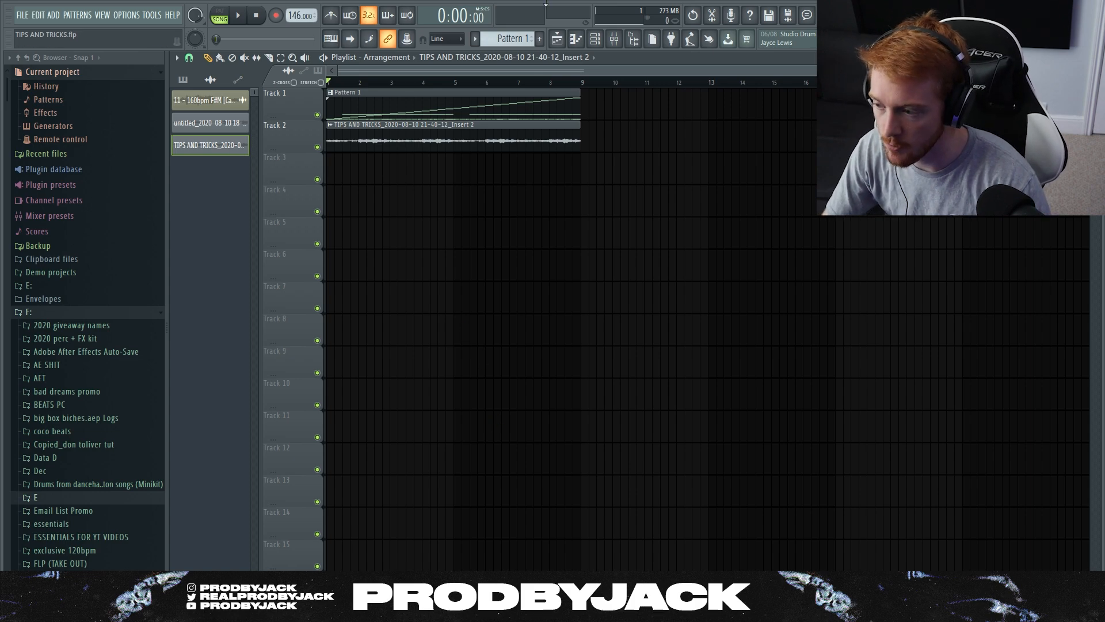
Bring up the channel rack and display the Mafia 808 channel in the piano roll
click(595, 41)
click(596, 41)
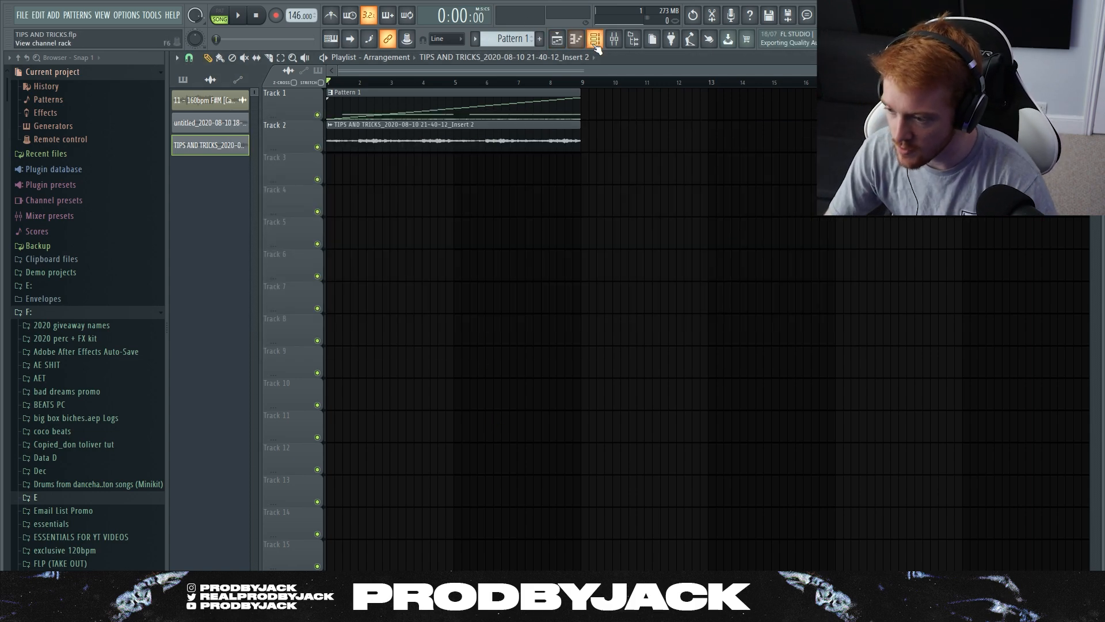
click(597, 42)
right_click(331, 303)
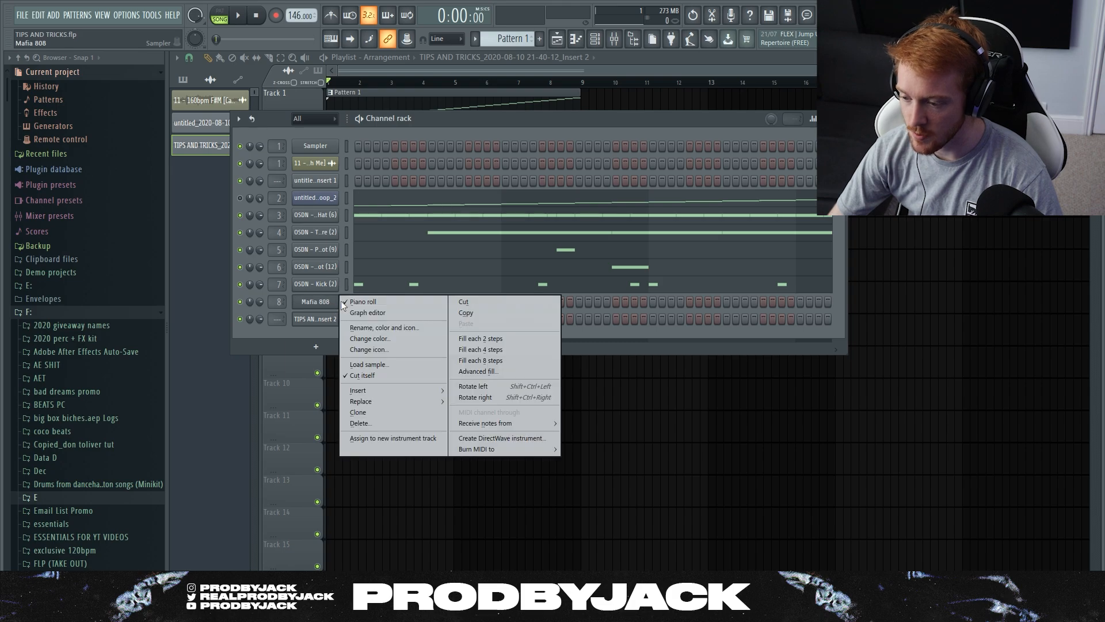
click(571, 40)
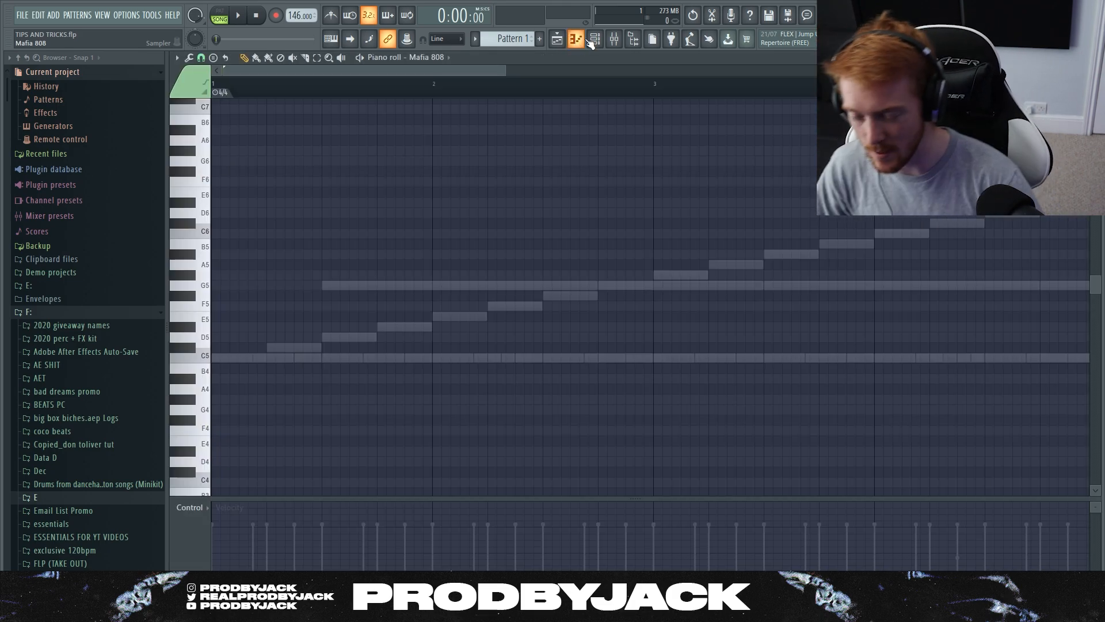
scroll(397, 253, down, 2)
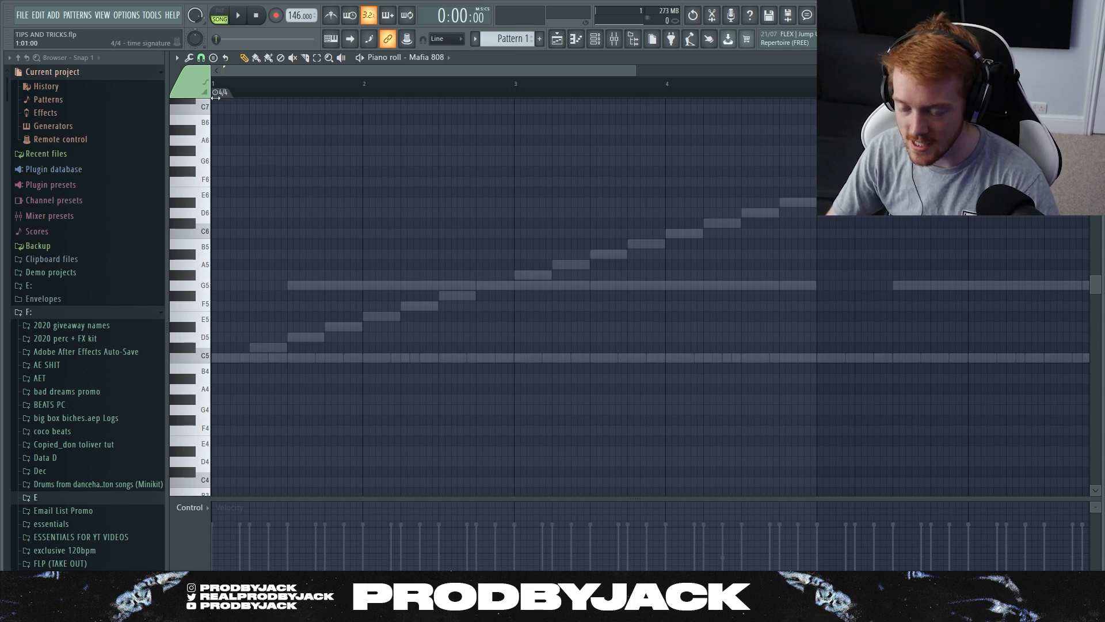
Play the song from the start with the Mafia 808 piano roll in view, and stop playback
key(F5)
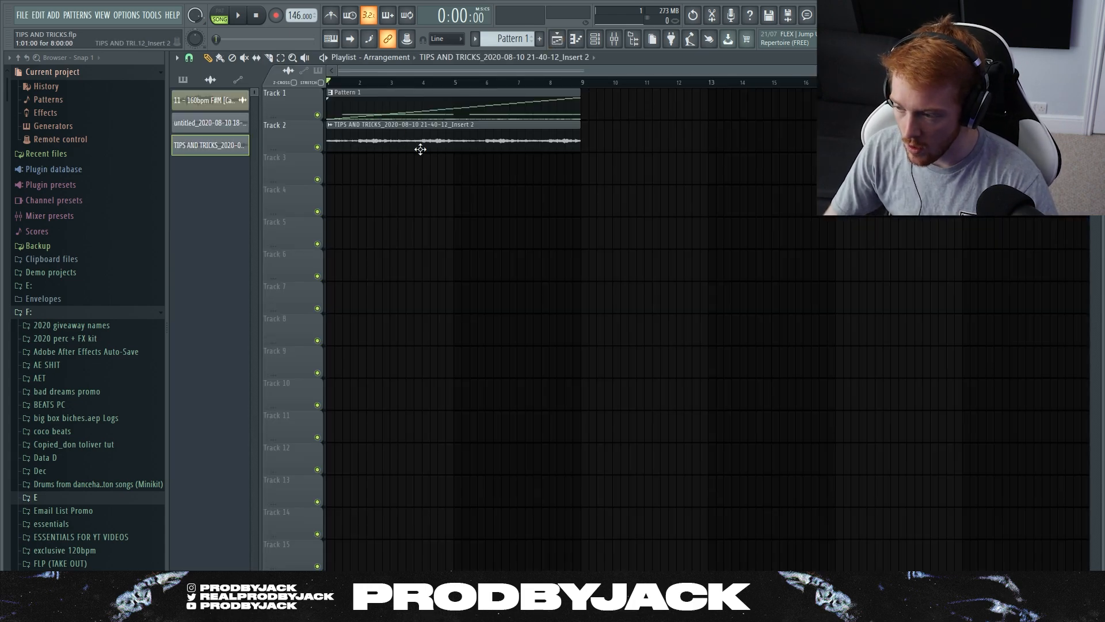
click(575, 39)
click(597, 40)
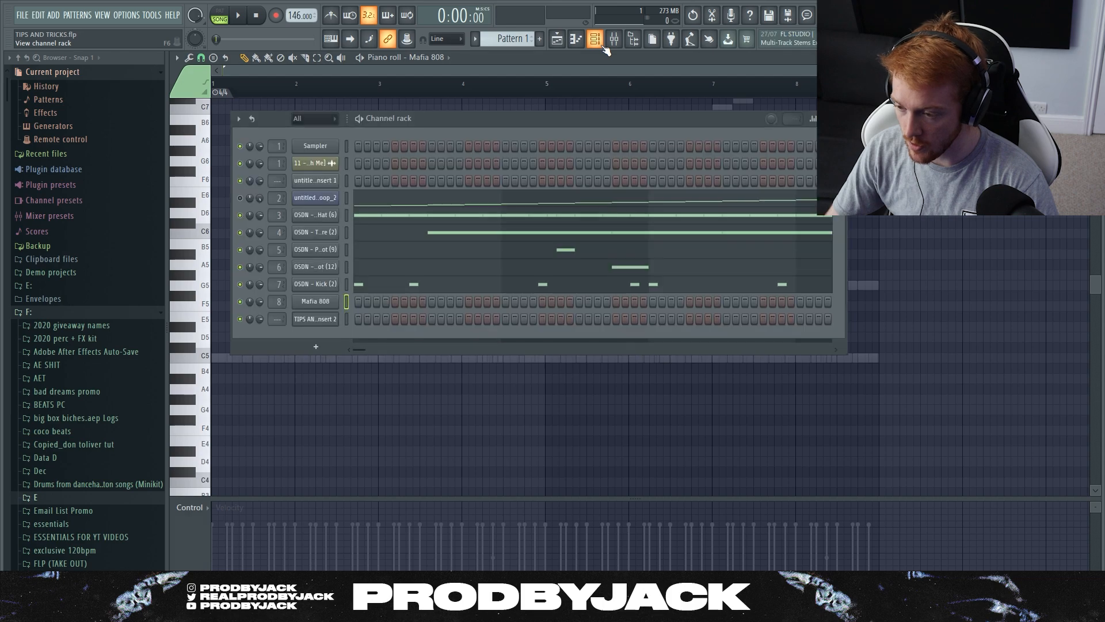
key(F6)
key(space)
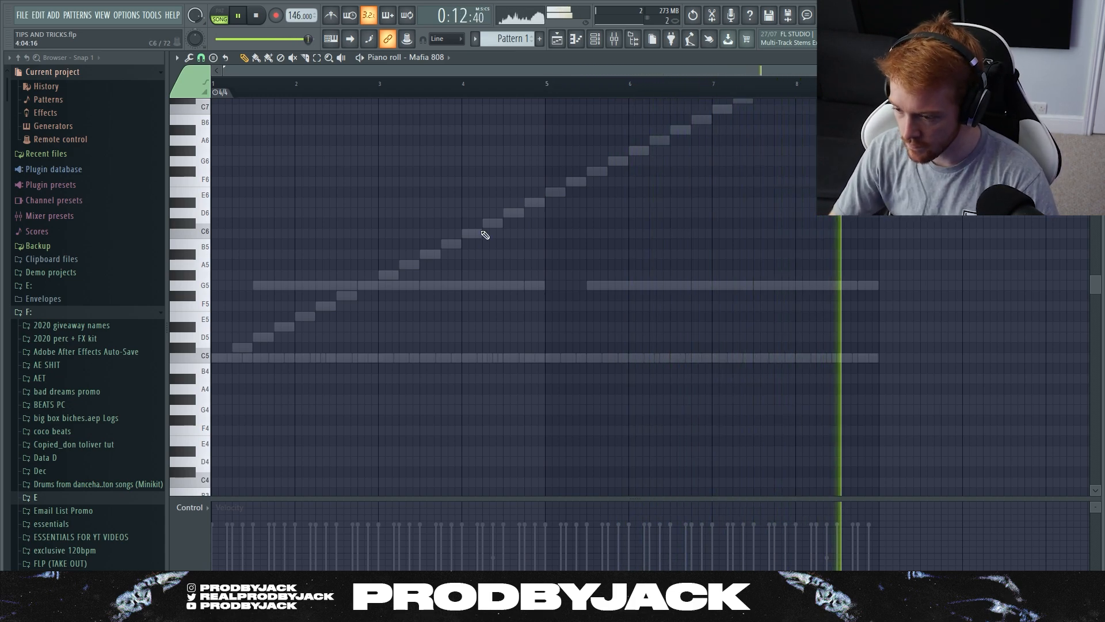
key(space)
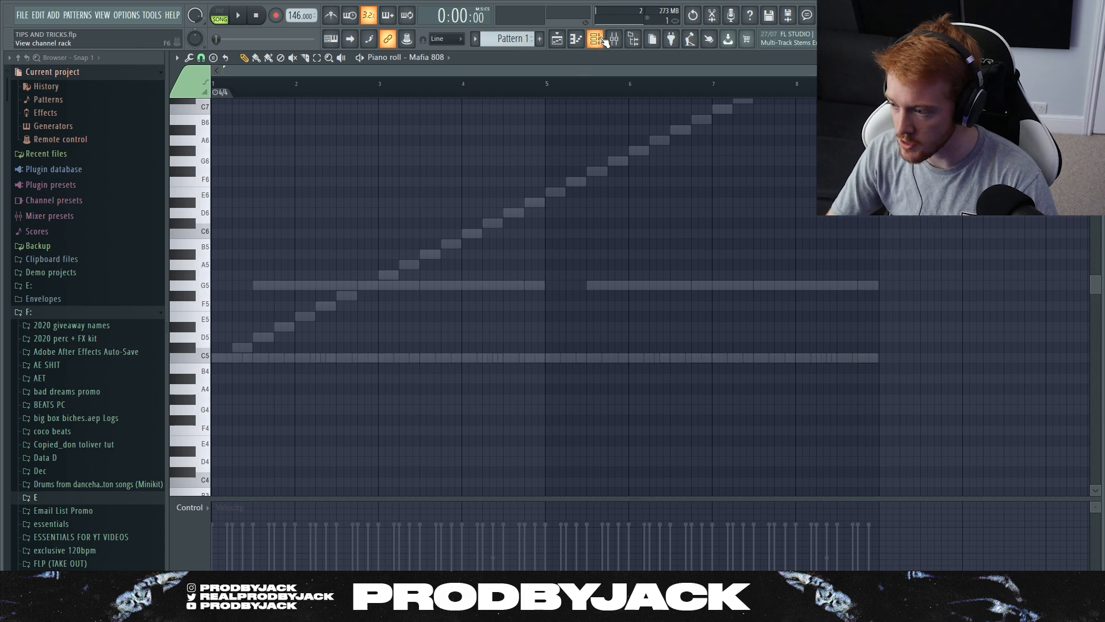
click(601, 39)
click(561, 39)
click(577, 38)
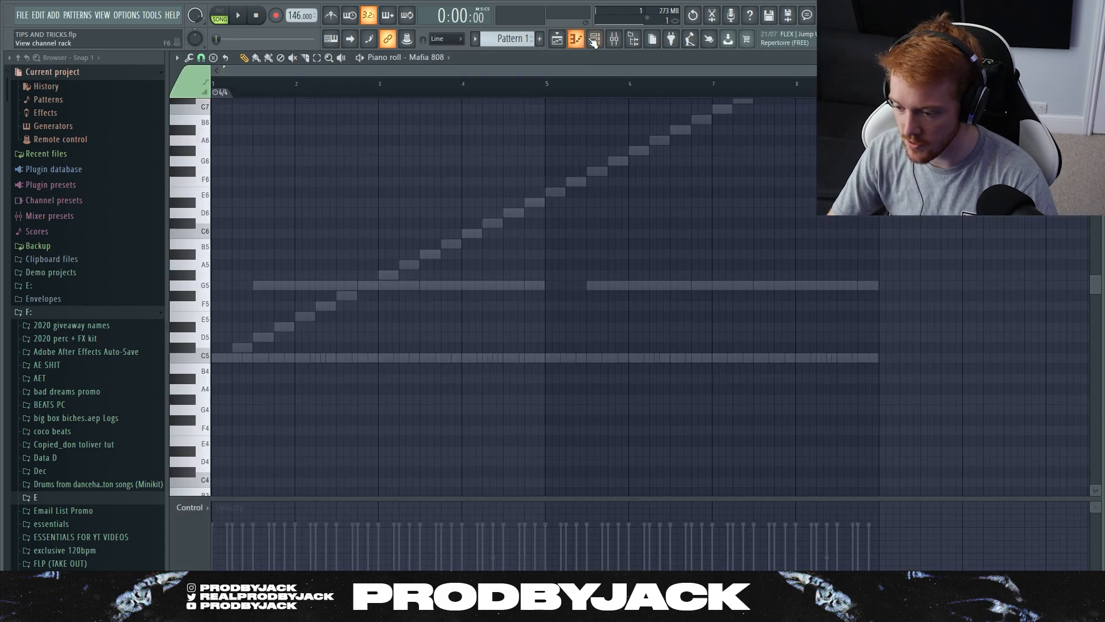
click(595, 39)
right_click(326, 303)
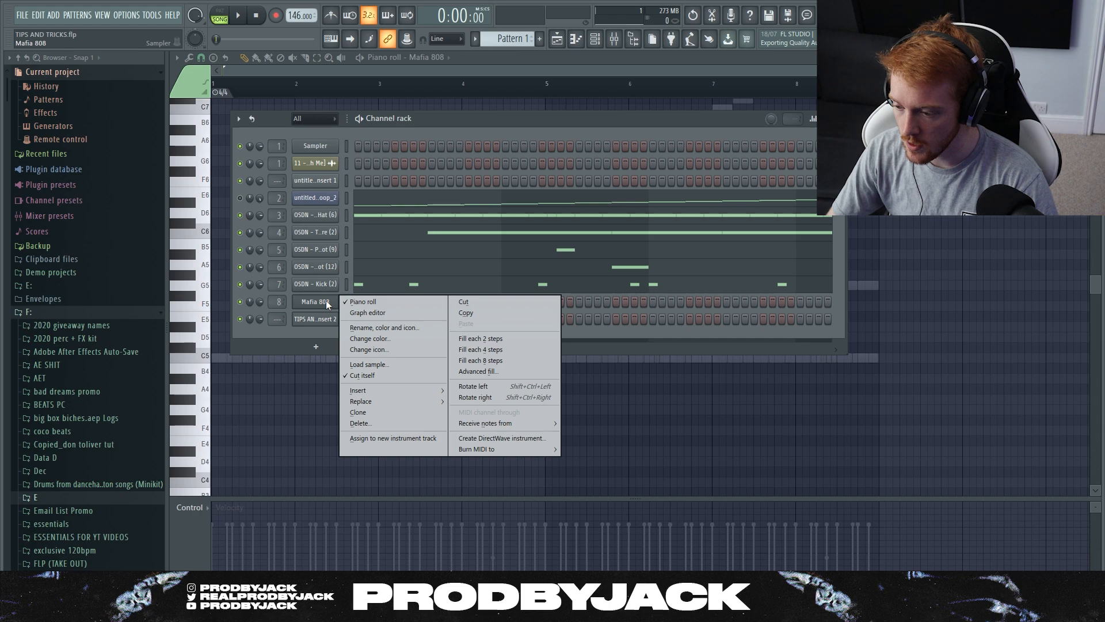
click(305, 377)
Open the Mafia 808 channel's sampler window from the channel rack and display its volume envelope settings
click(594, 39)
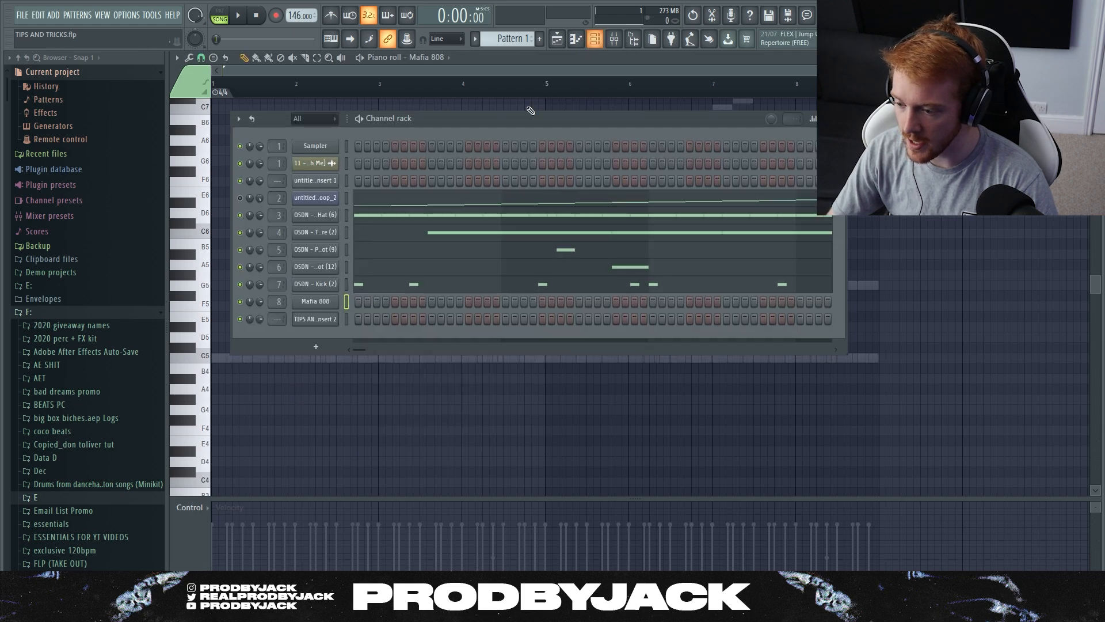
click(322, 302)
click(294, 236)
drag(353, 219, 406, 137)
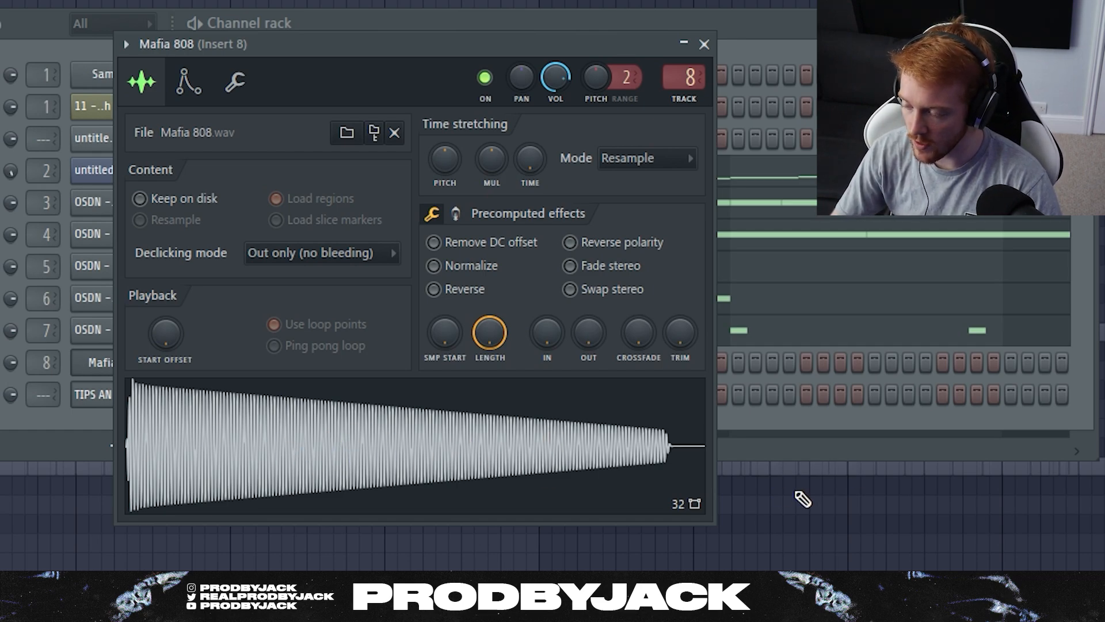
click(189, 83)
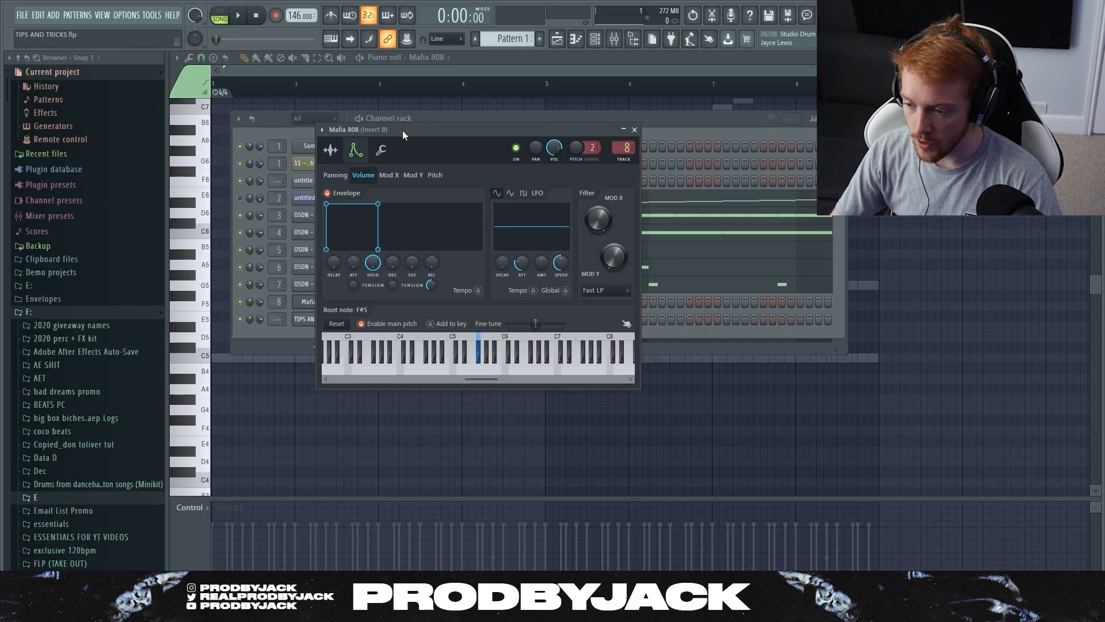
mouse_move(403, 131)
mouse_down()
mouse_move(420, 119)
mouse_move(400, 123)
mouse_up()
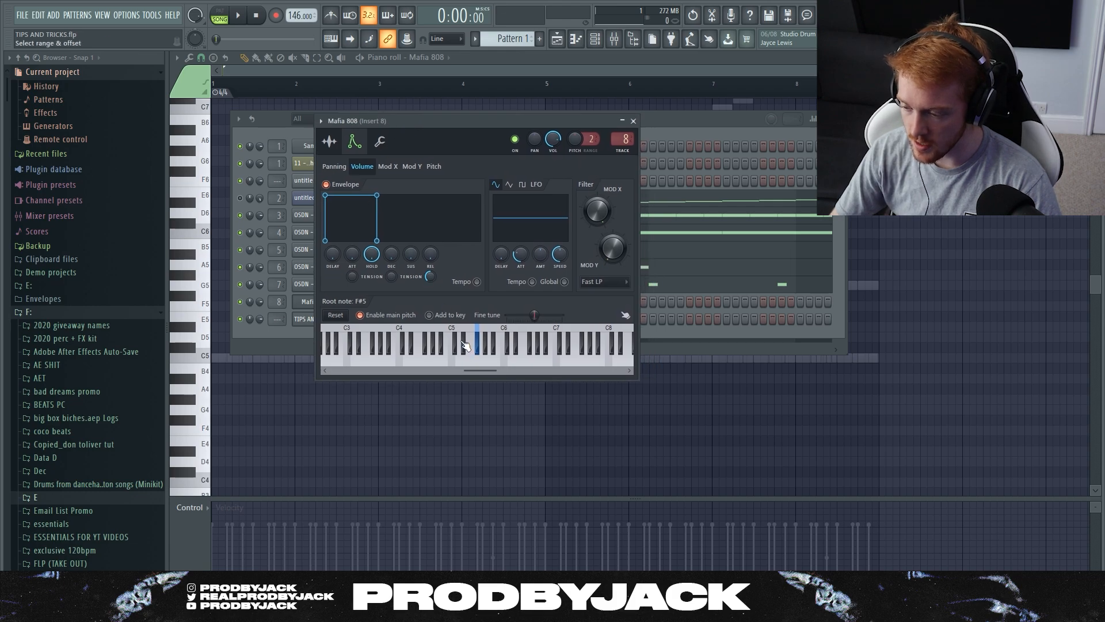
Compare how the Mafia 808 sounds with its volume envelope off and on, leaving the envelope enabled
click(454, 361)
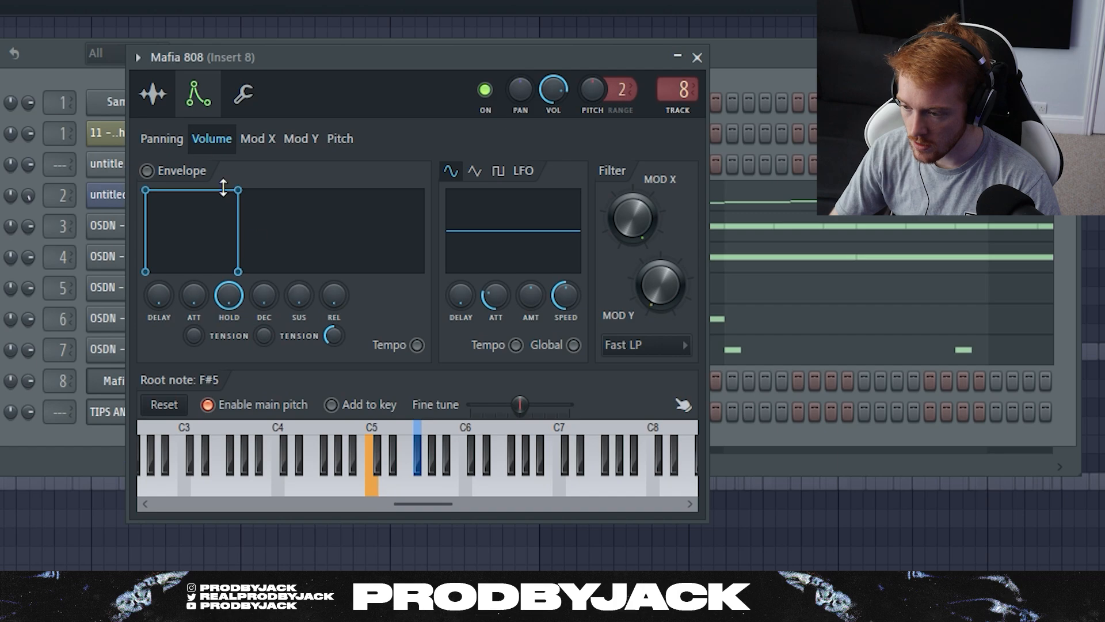
click(148, 171)
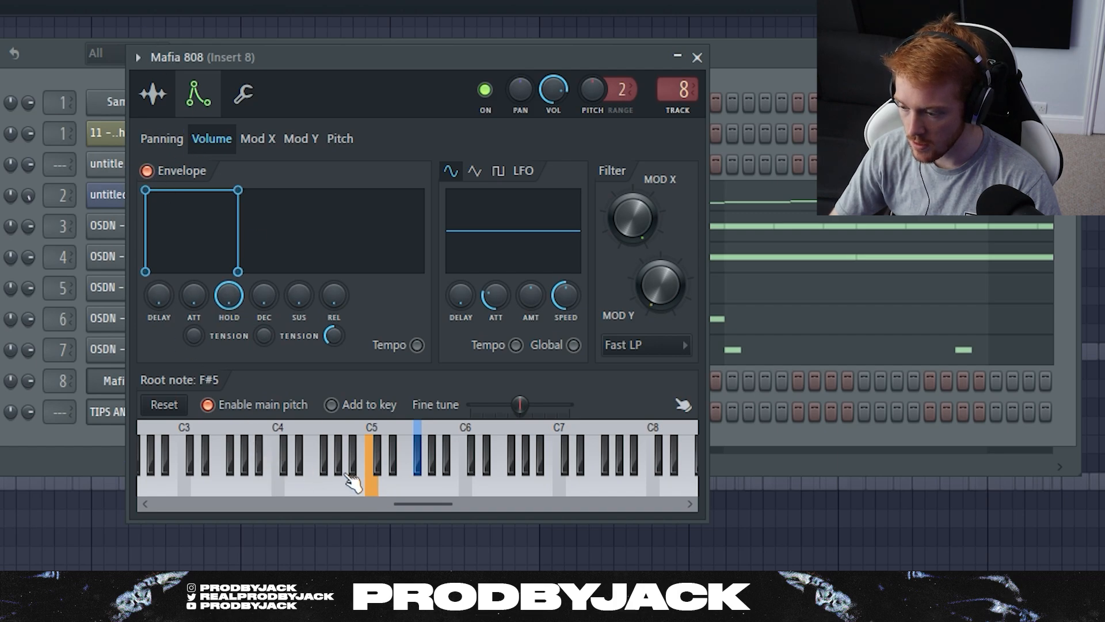
click(508, 487)
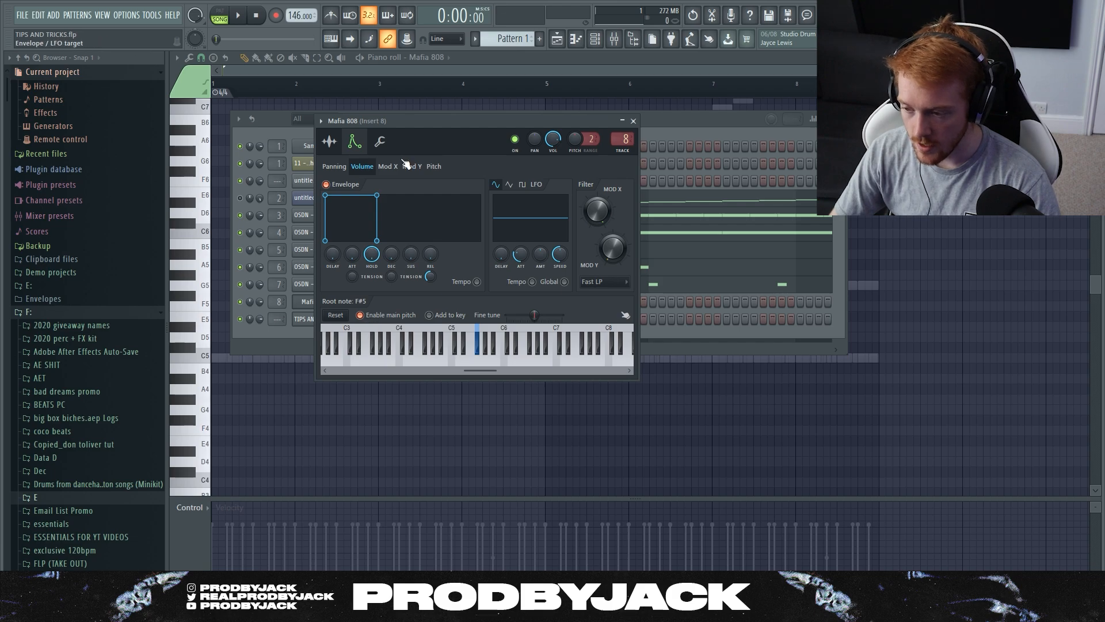
Review the Mafia 808's miscellaneous, envelope and sample settings, and close the sampler window
click(380, 142)
click(354, 144)
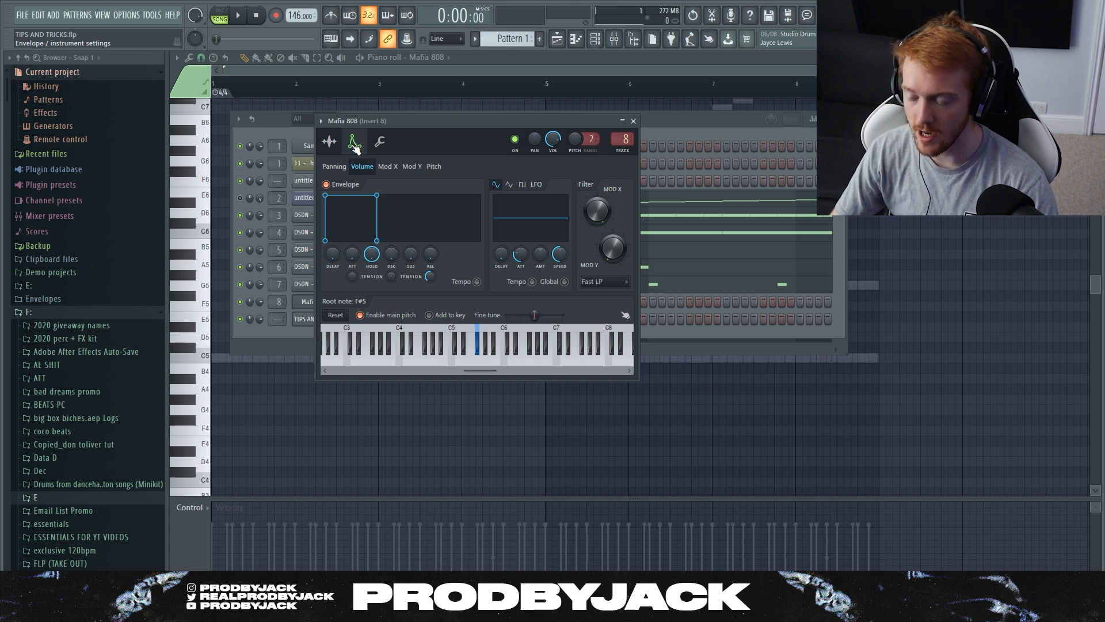
click(373, 148)
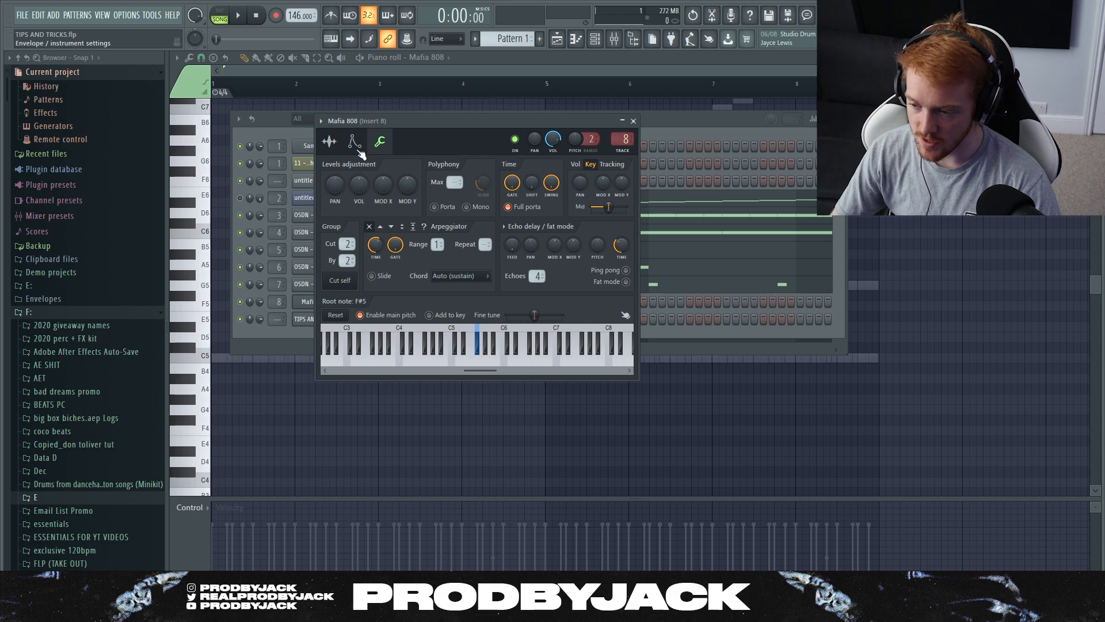
click(357, 148)
click(333, 149)
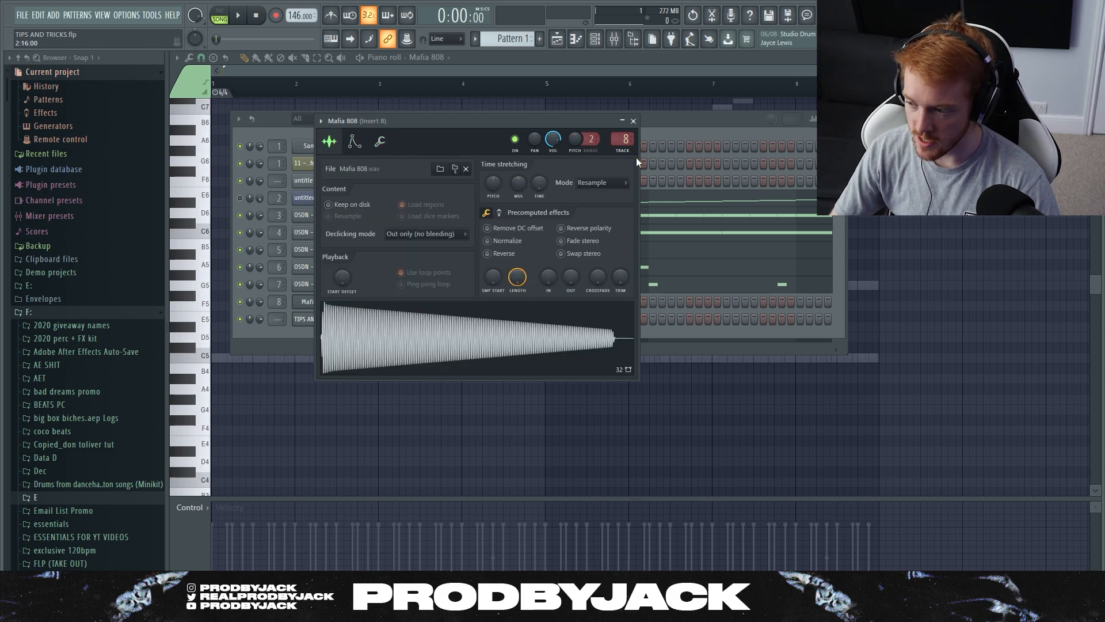
click(633, 121)
Load CamelCrusher in the first effect slot of mixer Insert 8 and choose the British Clean patch
key(F9)
click(989, 248)
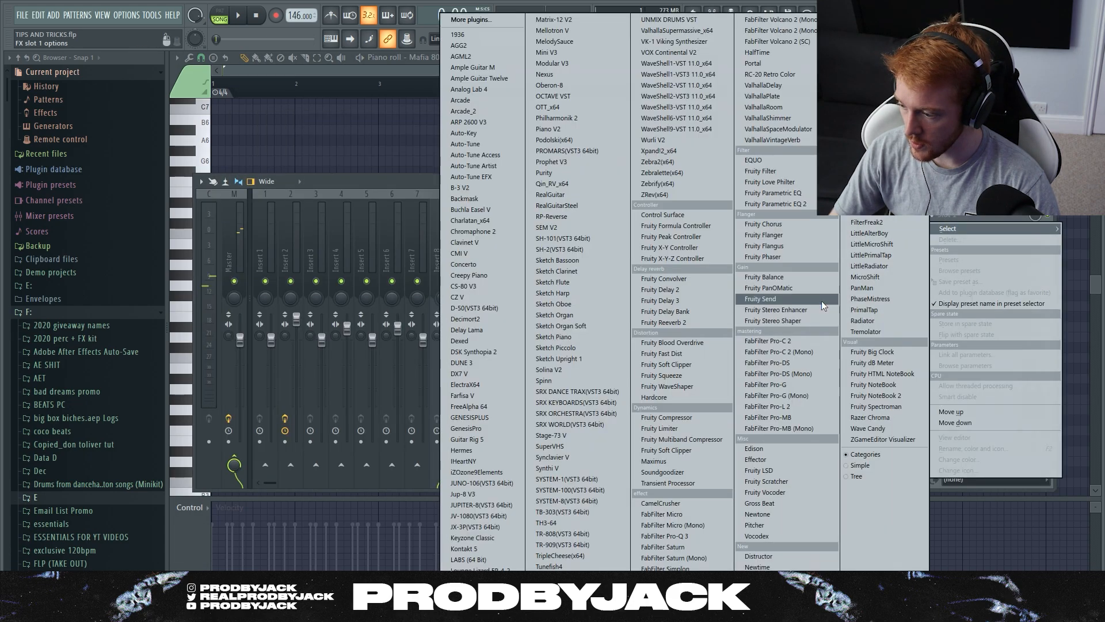
click(675, 501)
click(317, 216)
click(324, 223)
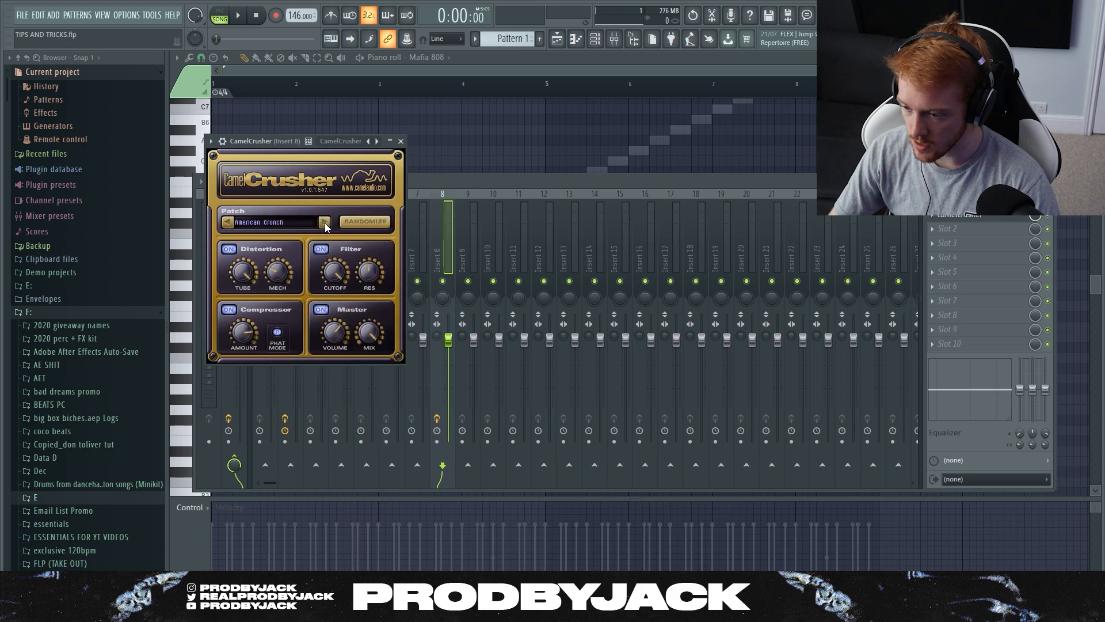
click(324, 223)
click(325, 223)
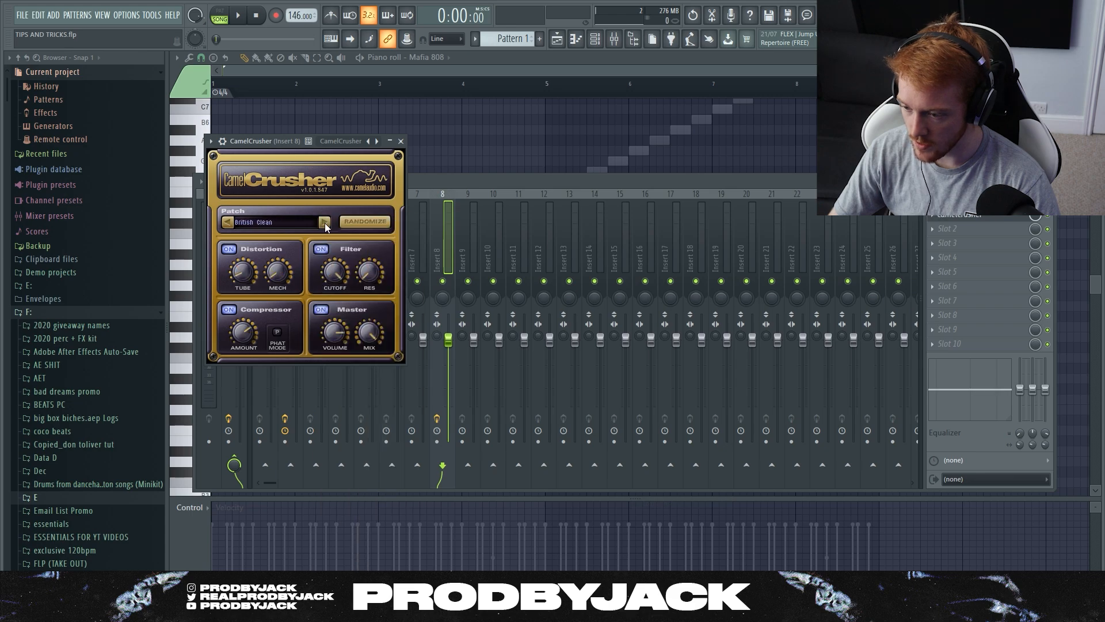
click(402, 141)
key(F9)
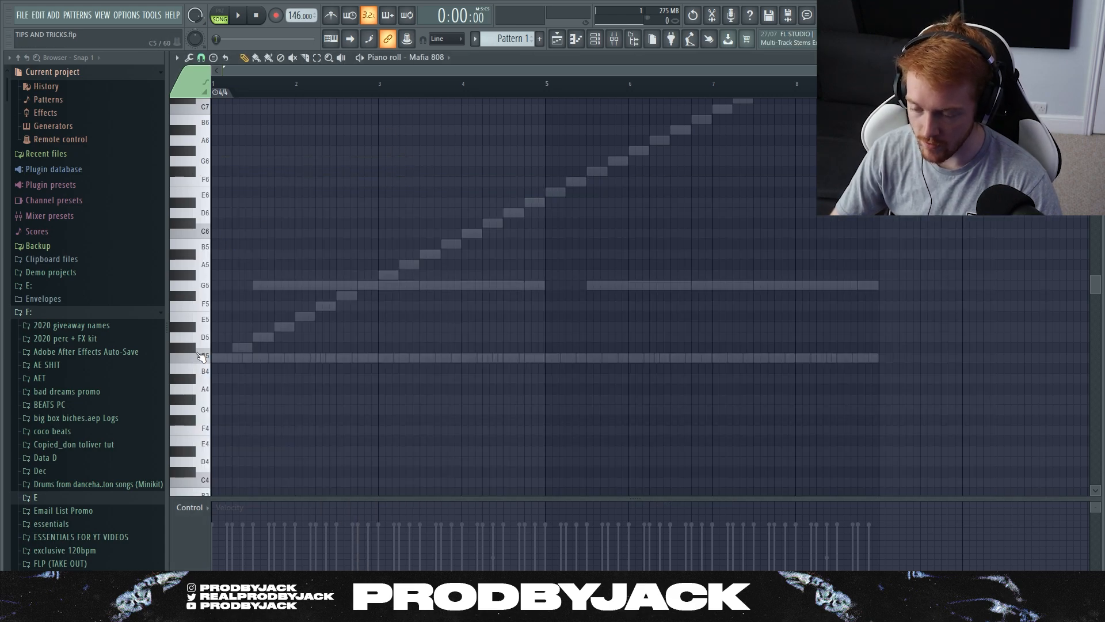
Audition the distorted Mafia 808 on several keys from C5 upward in the piano roll
click(205, 358)
click(195, 285)
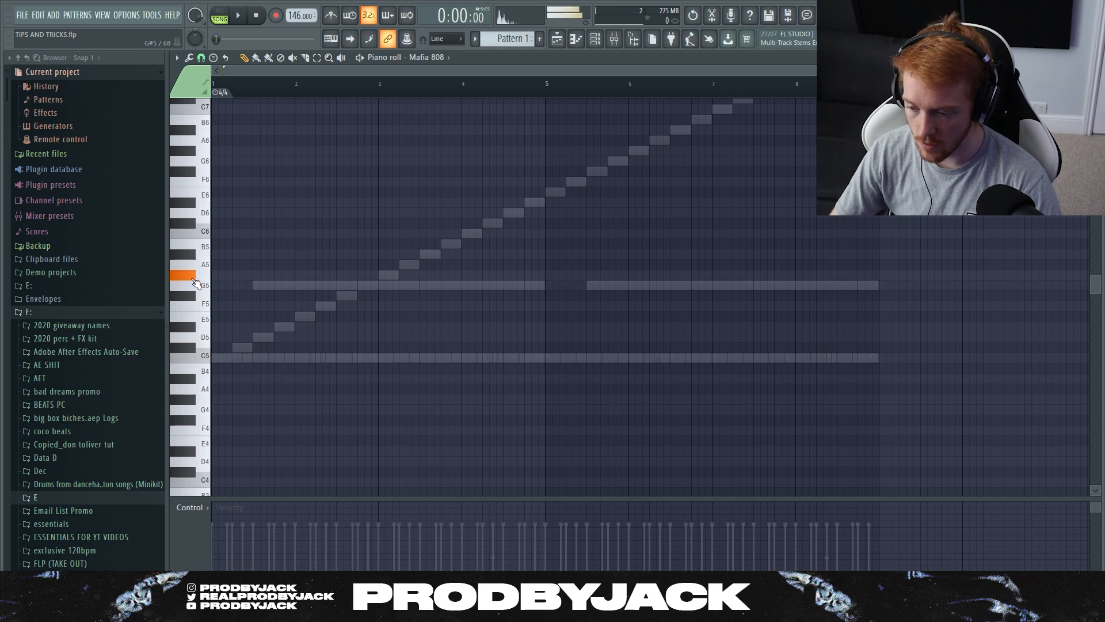
click(196, 285)
click(195, 310)
click(192, 326)
click(198, 339)
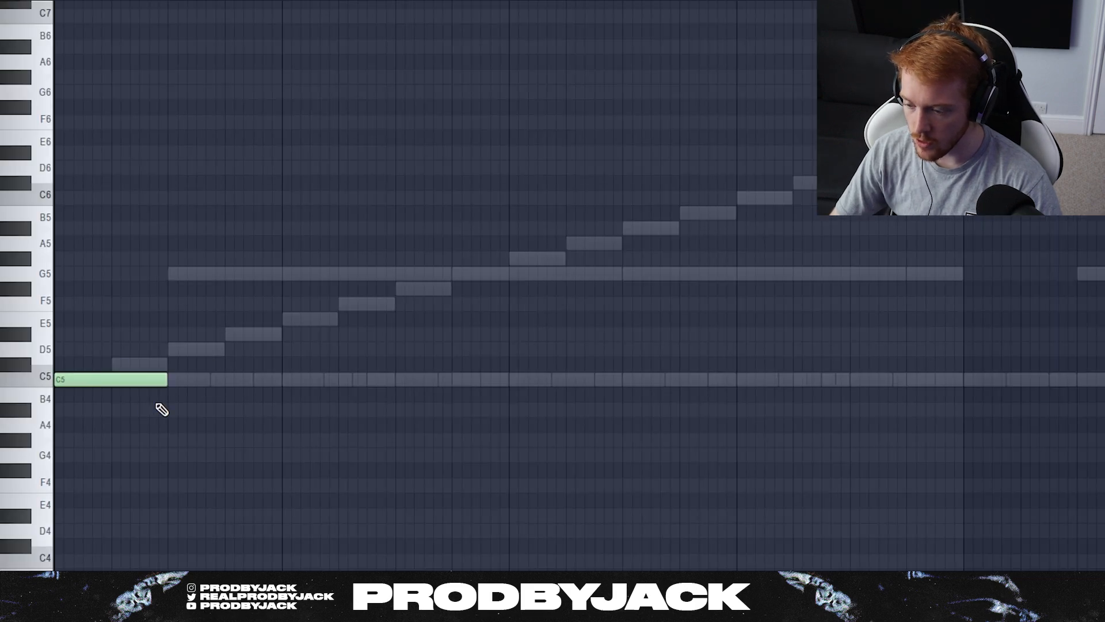
Extend the C5 note at the start of bar 1 to three beats and play it back
drag(166, 382, 222, 385)
key(space)
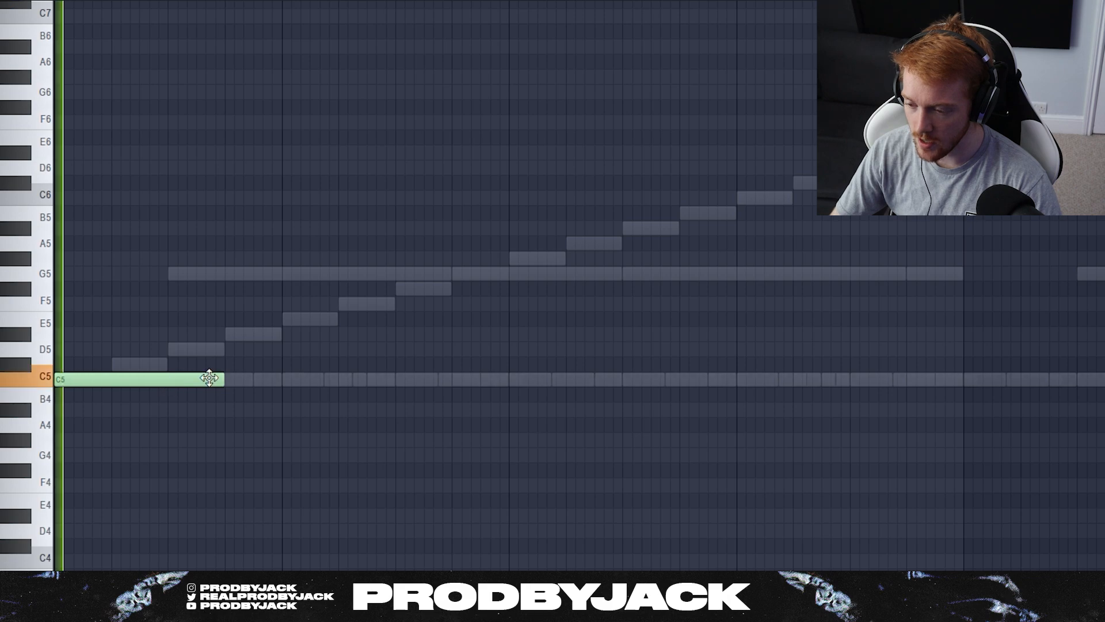
key(space)
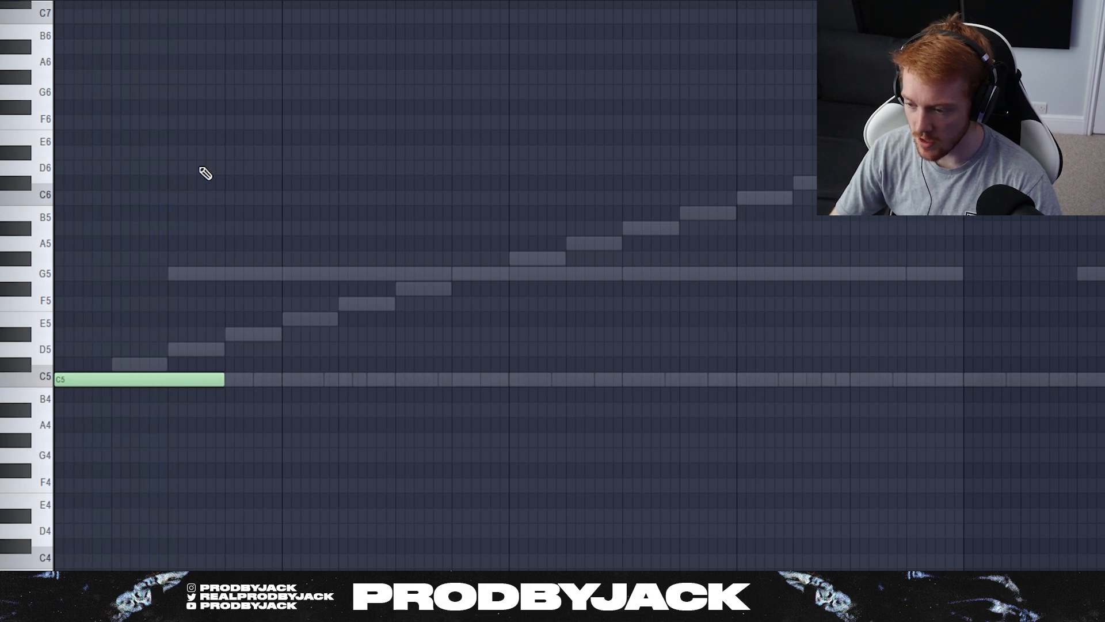
Add a D6 note starting at 1:11:00 with a duration of 0:00:16 above the end of the C5 note
click(199, 167)
drag(361, 170, 202, 170)
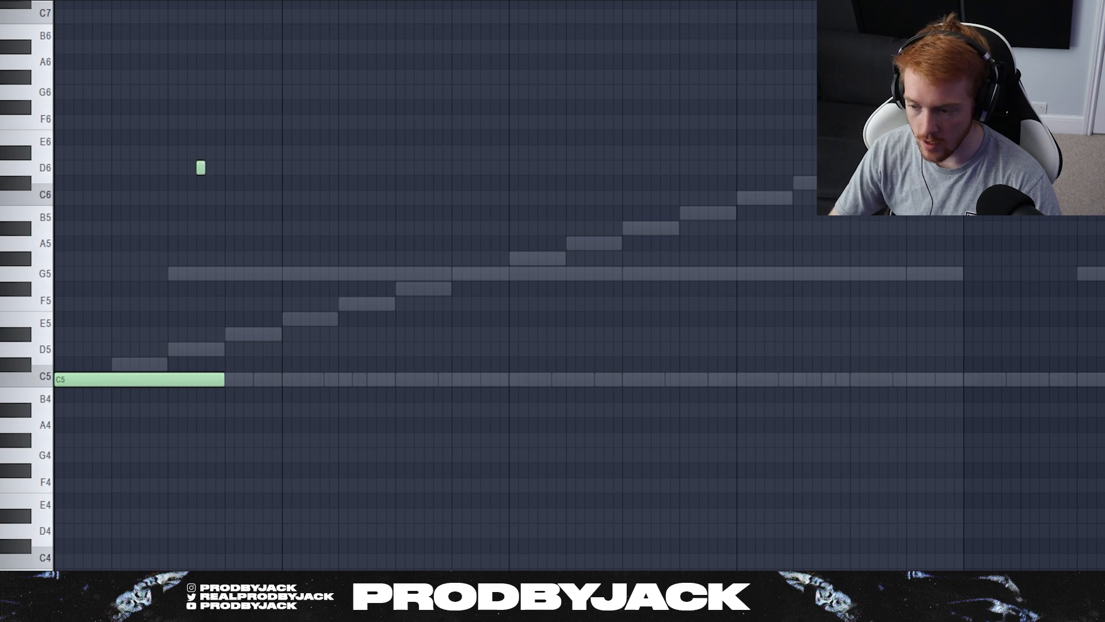
double_click(200, 168)
click(483, 279)
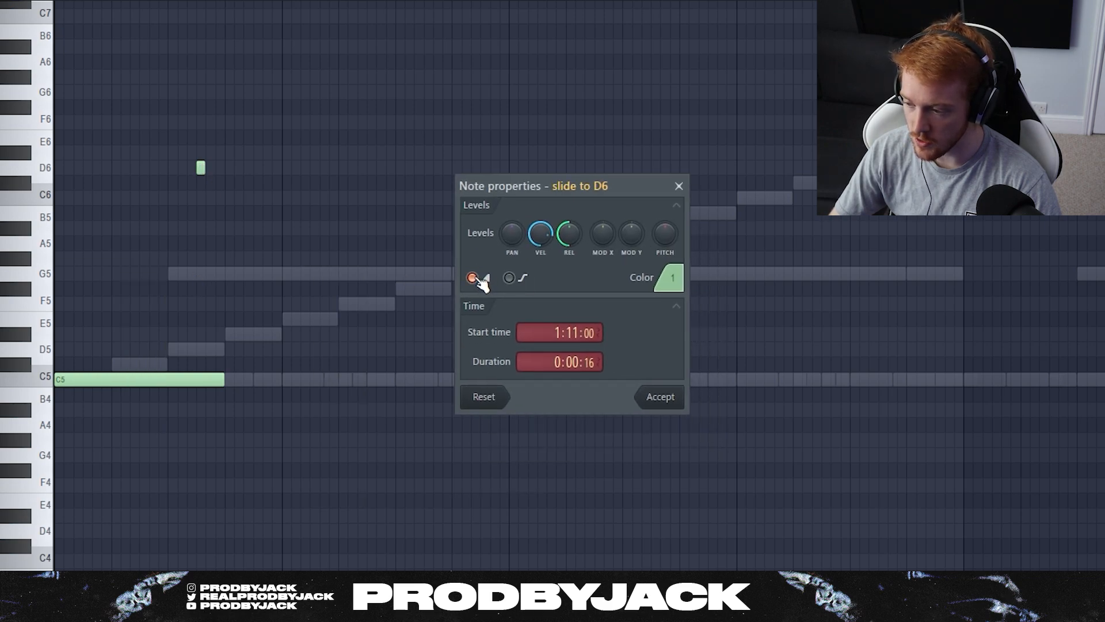
click(678, 185)
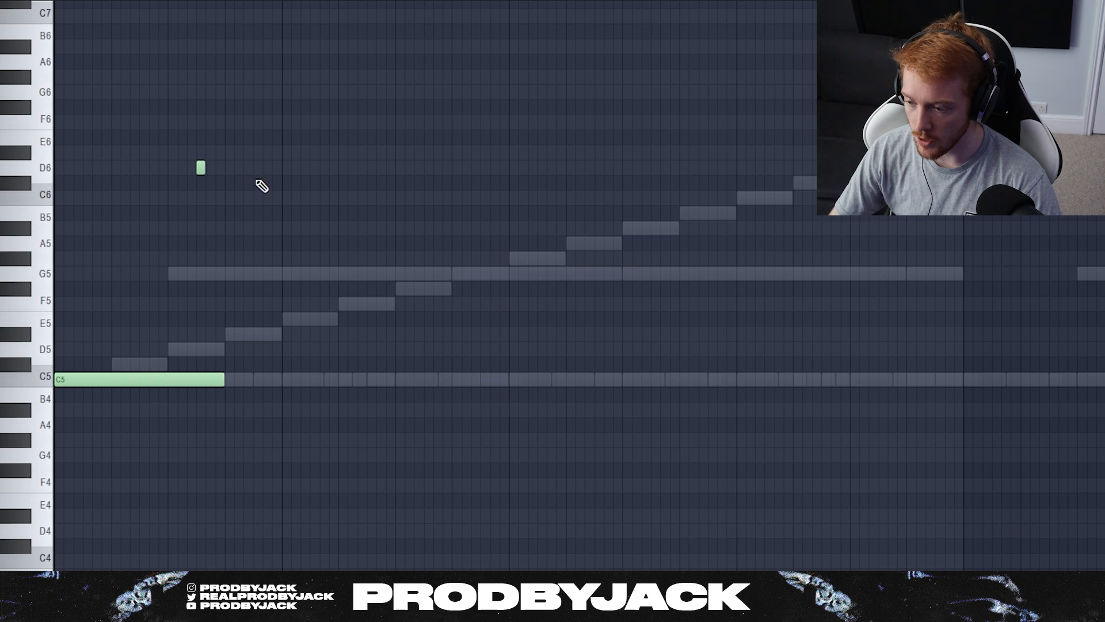
Turn the short D6 note into a slide note and play the pattern
click(200, 168)
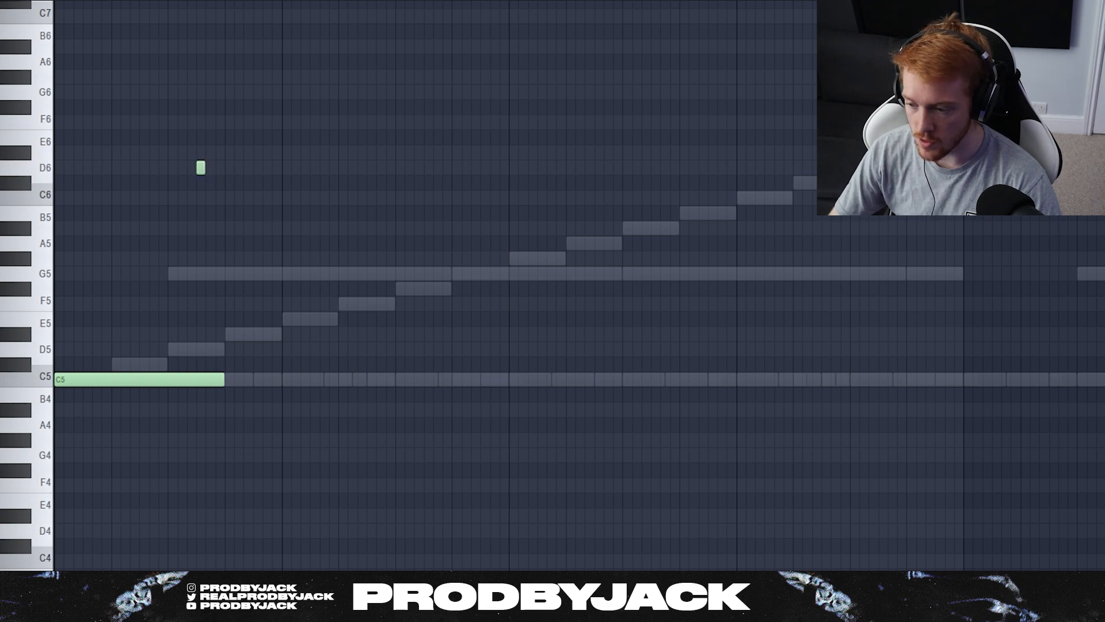
double_click(201, 169)
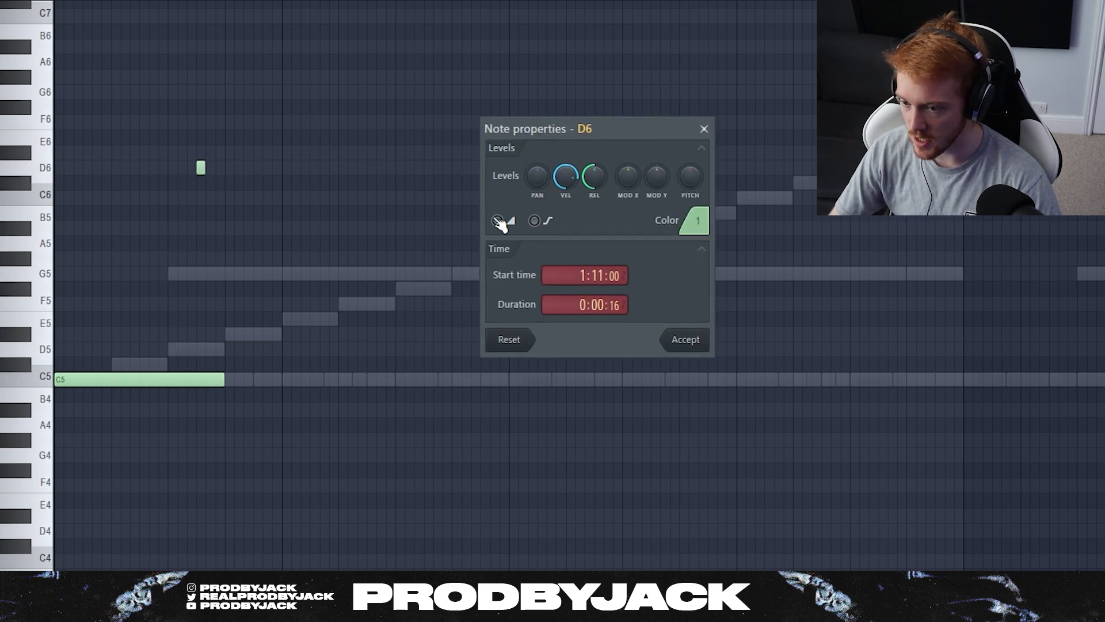
click(691, 344)
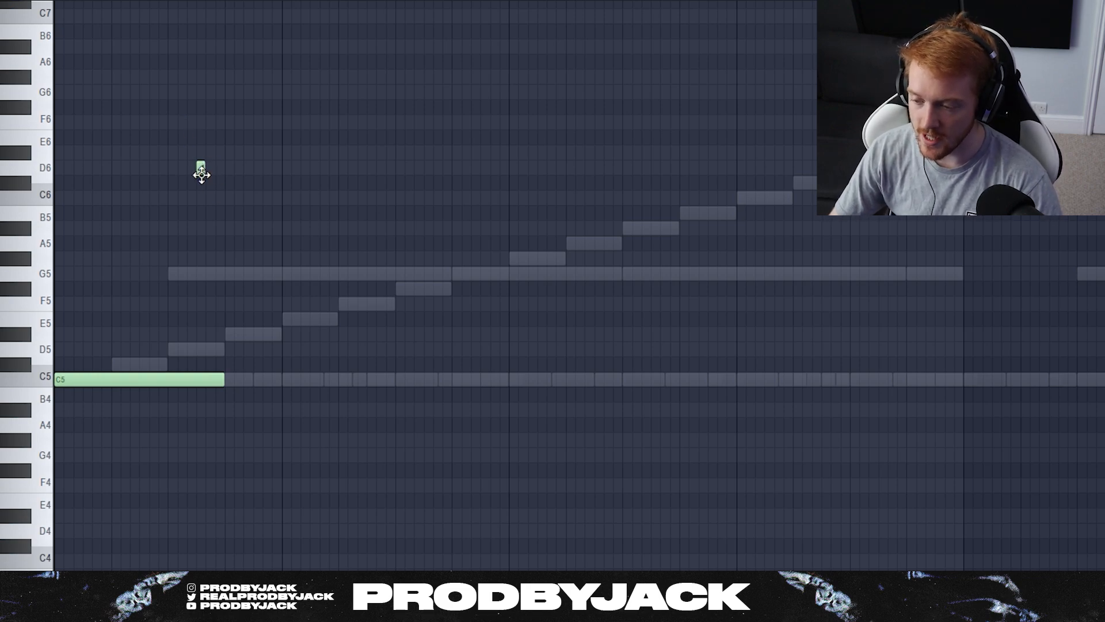
key(space)
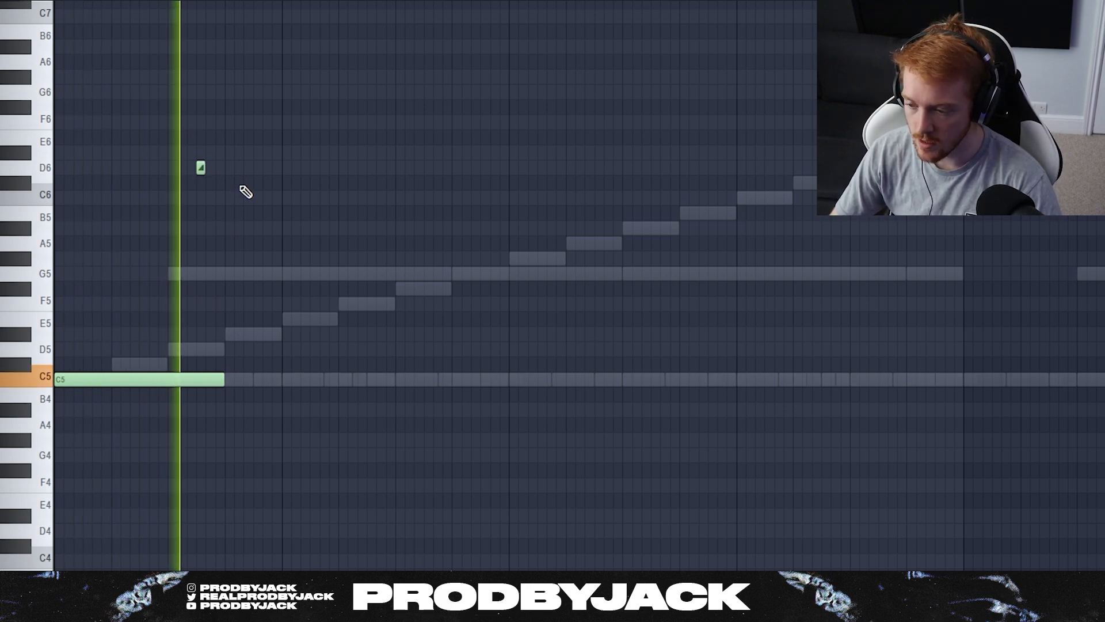
Shorten the first C5 note to two and a half beats, add a half-beat C5 note after it, and play the result
key(space)
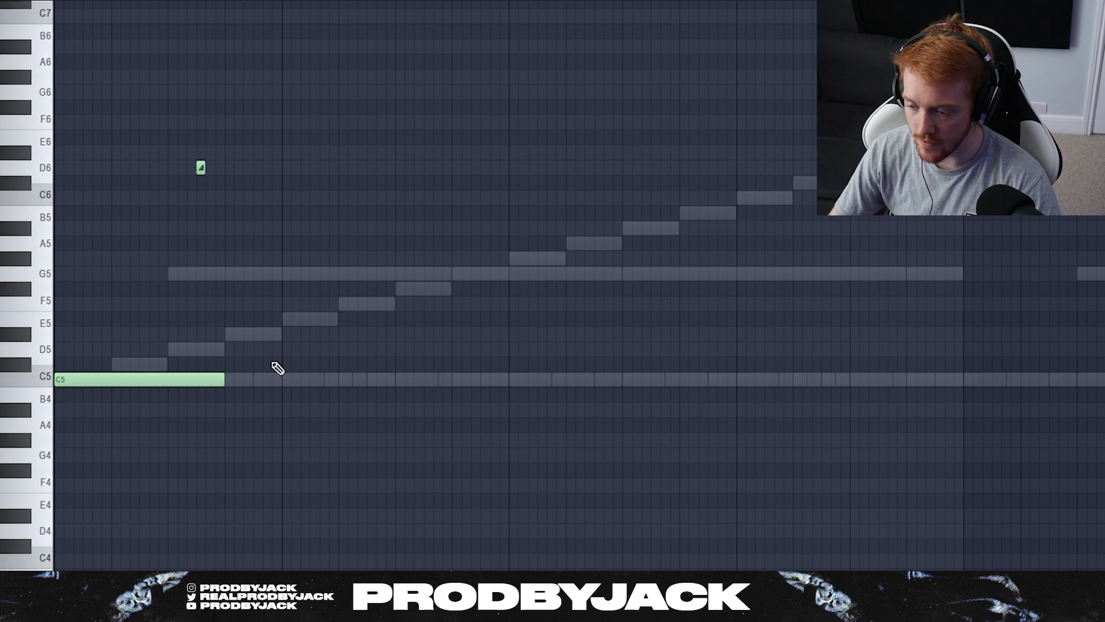
drag(225, 379, 204, 380)
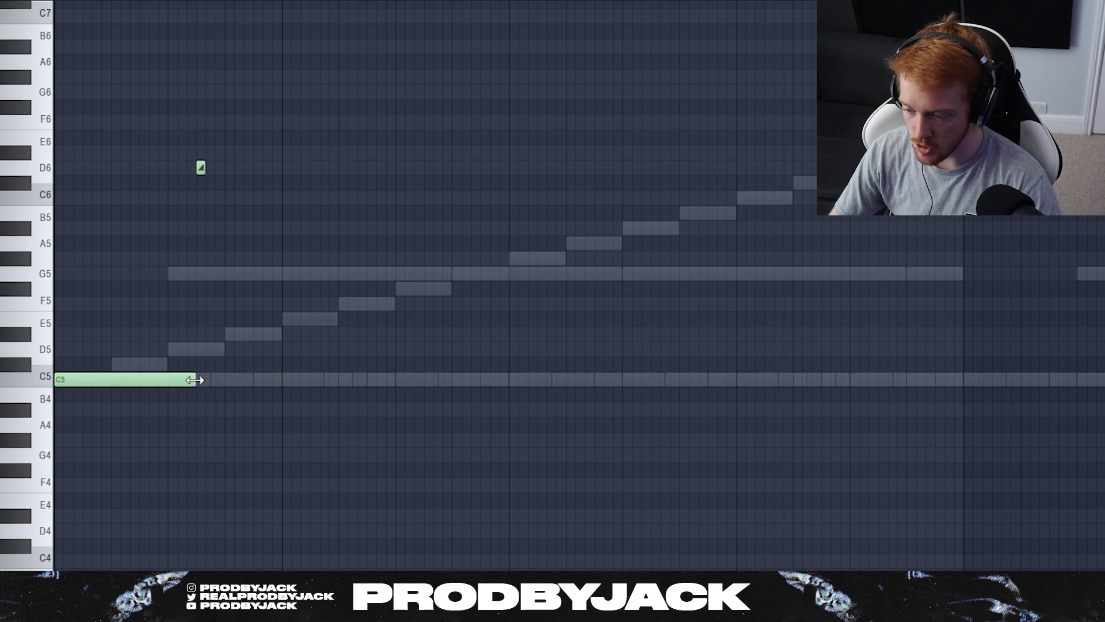
click(197, 379)
drag(335, 375, 219, 389)
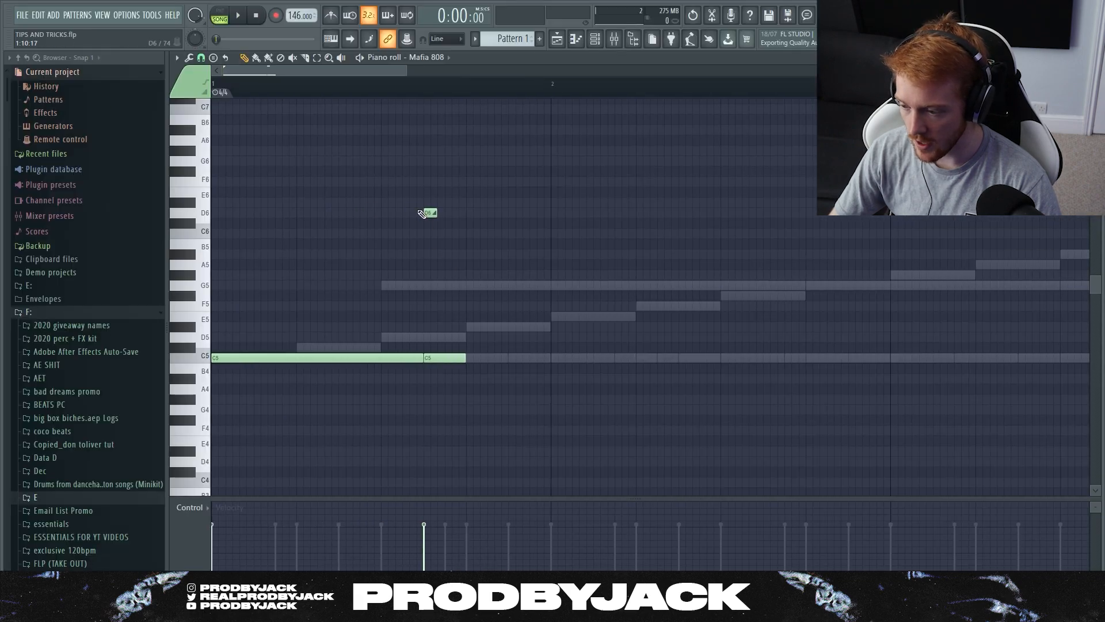
key(space)
scroll(449, 302, down, 2)
key(space)
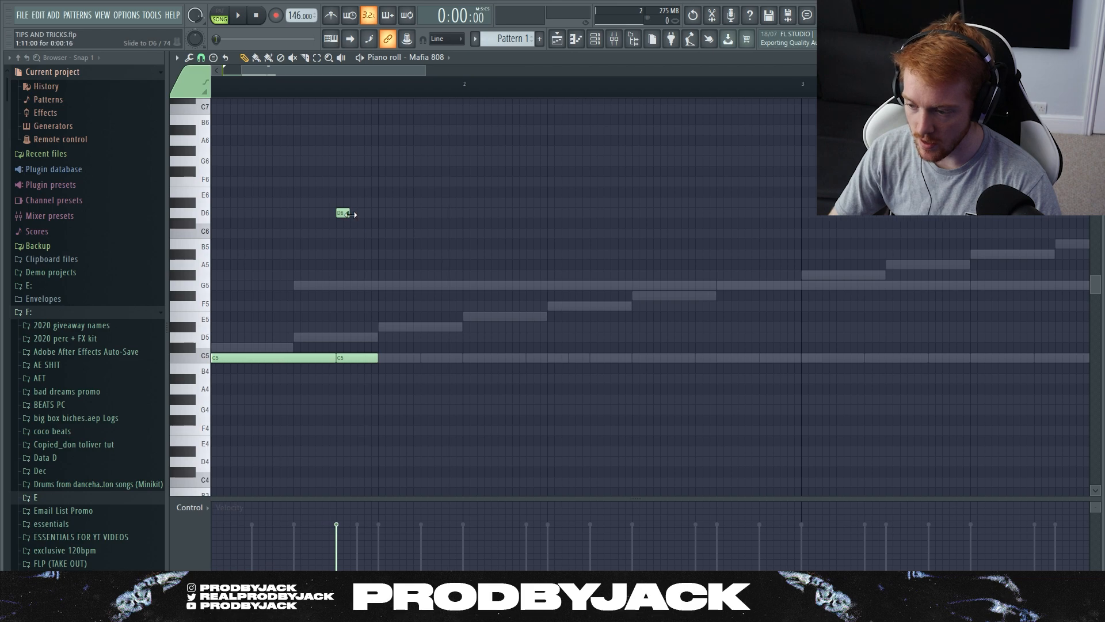
Audition the D6 slide note at a duration of 0:02:00, and set it to 0:00:08 and play it back
scroll(345, 213, down, 1)
scroll(339, 219, up, 3)
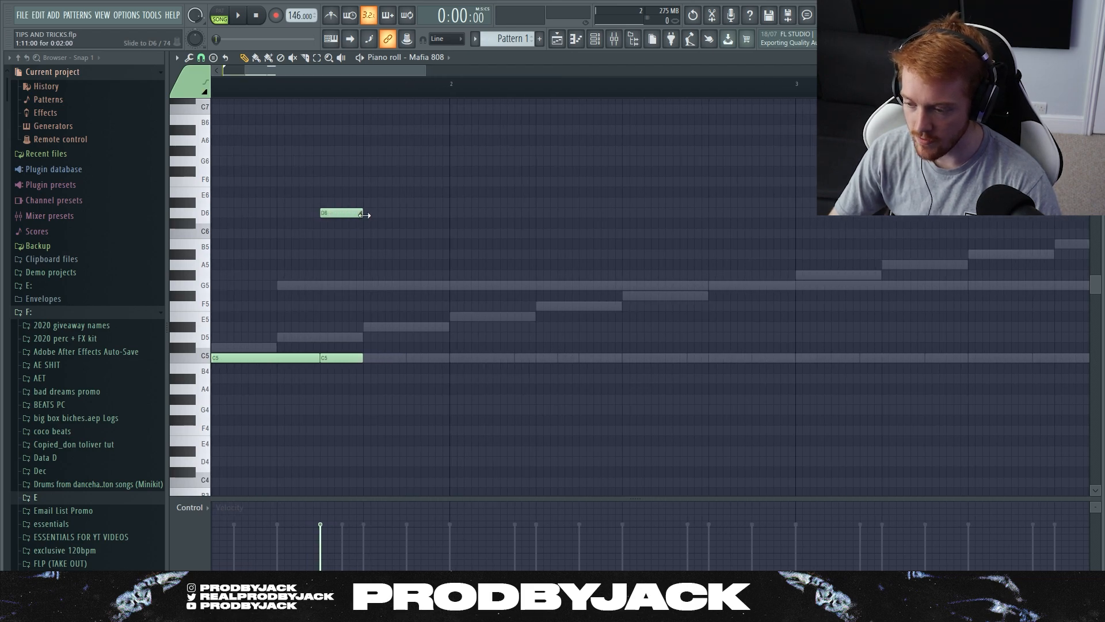
key(space)
key(space)
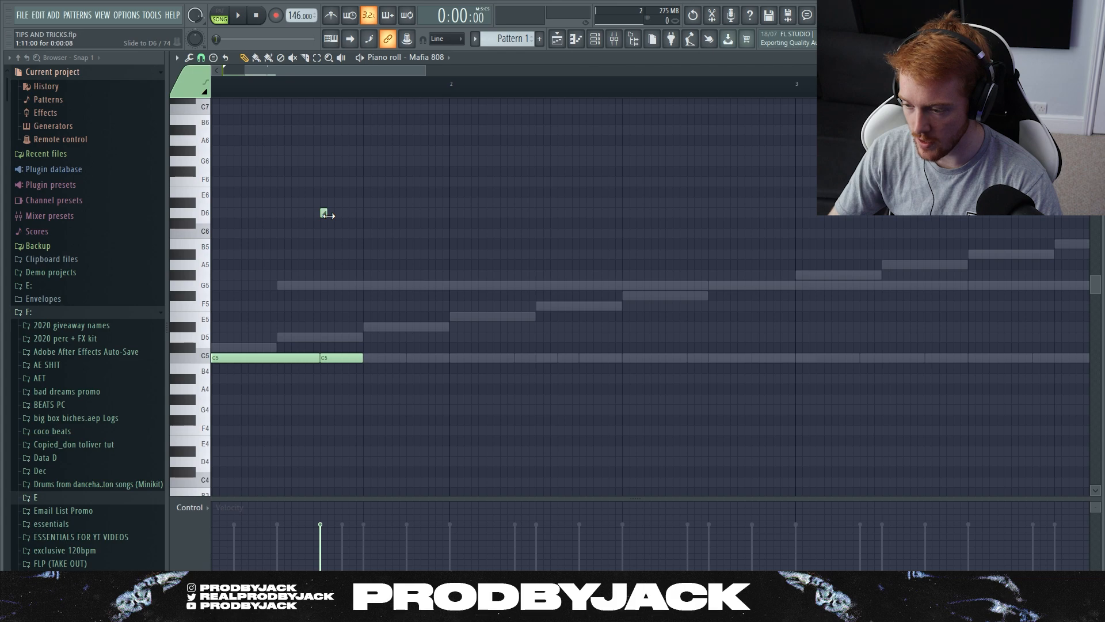
key(space)
key(space)
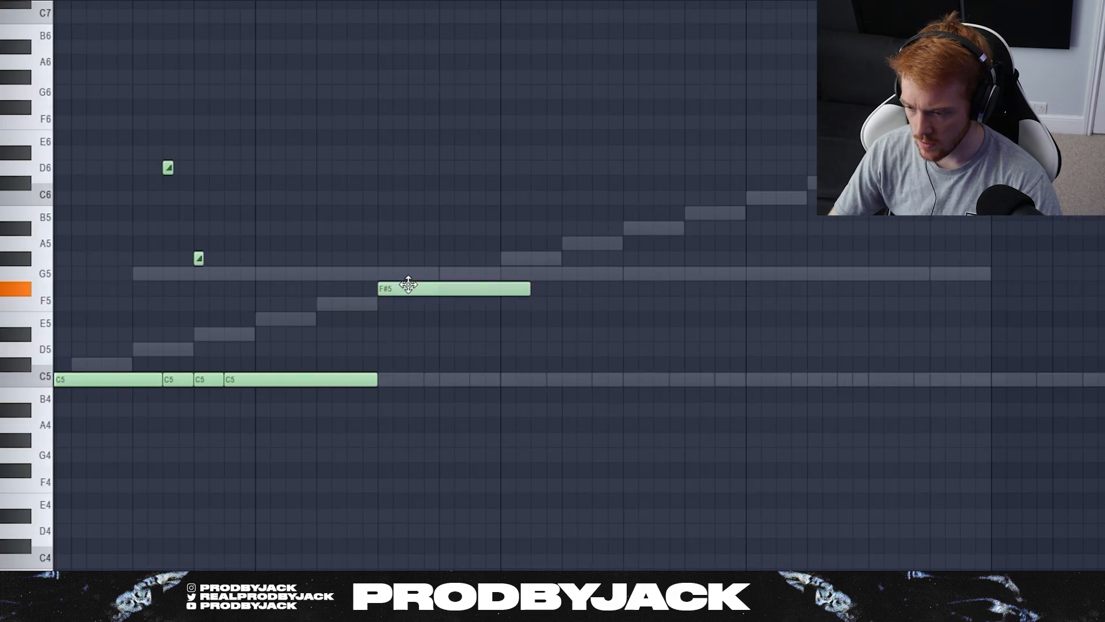
Move the F#5 note in bar 2 up to G5, shorten it to two beats, and play the pattern
drag(407, 286, 412, 272)
key(space)
drag(531, 274, 500, 273)
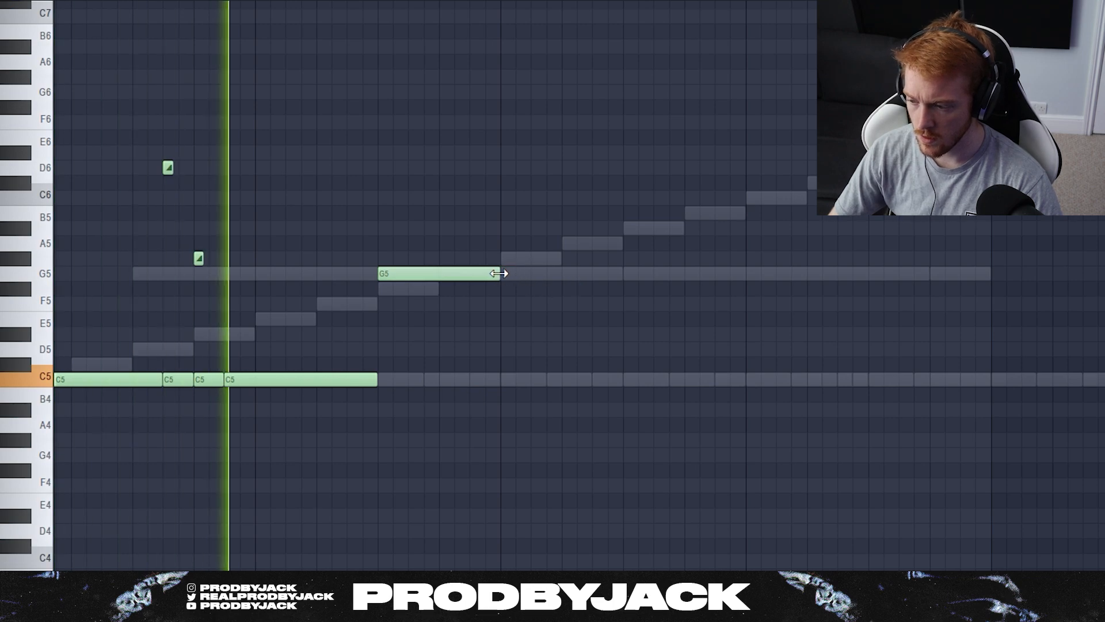
key(space)
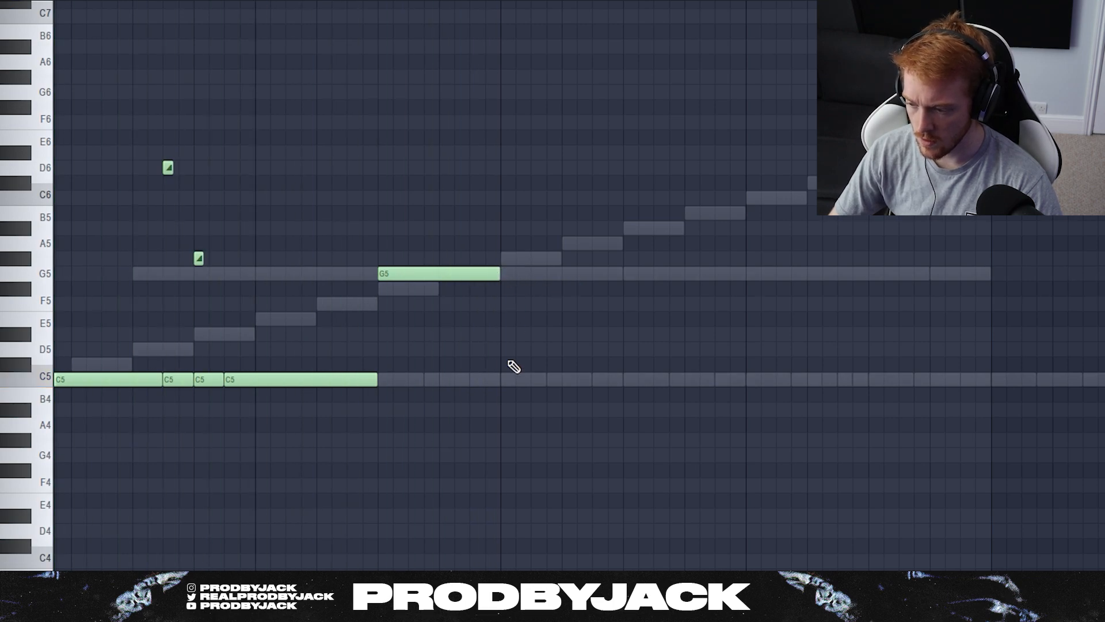
Duplicate the two-bar 808 pattern into bars 3 and 4 and play it
key(ctrl+v)
key(ctrl+d)
key(space)
scroll(422, 390, down, 2)
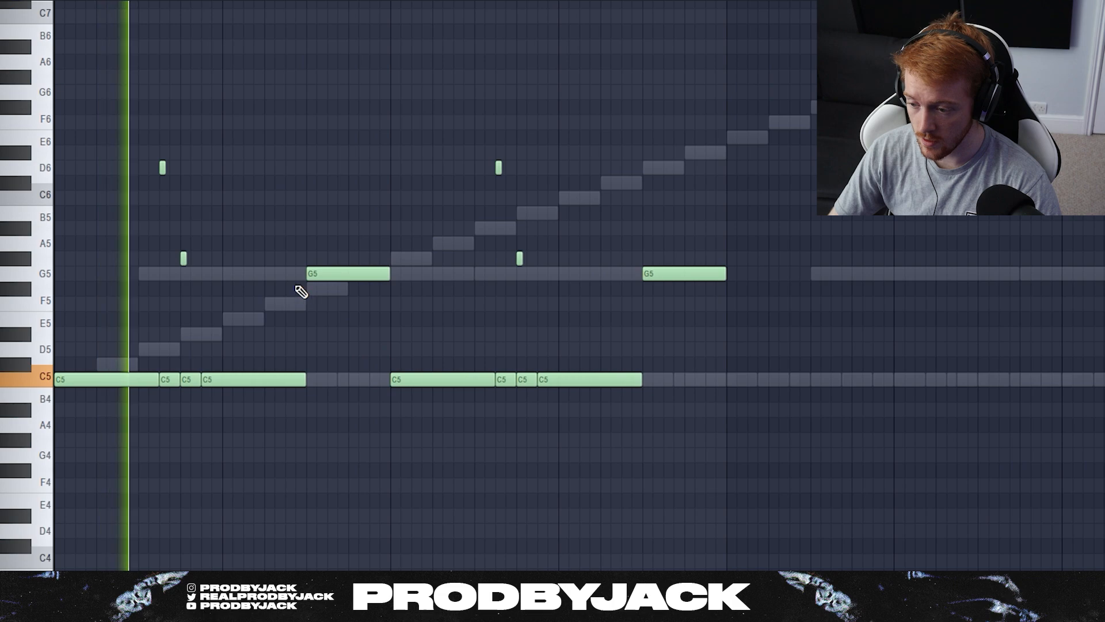
Raise the two slide notes in bar 3 by one octave to D7 and G#6
drag(484, 154, 540, 262)
key(ctrl+Up)
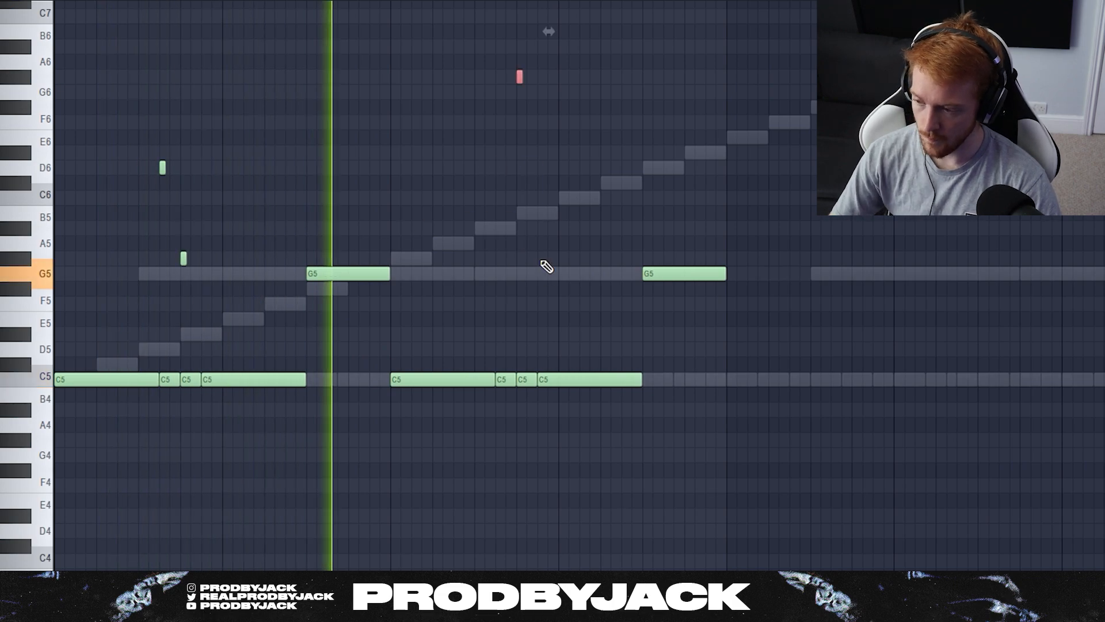
scroll(546, 265, up, 3)
key(ctrl+d)
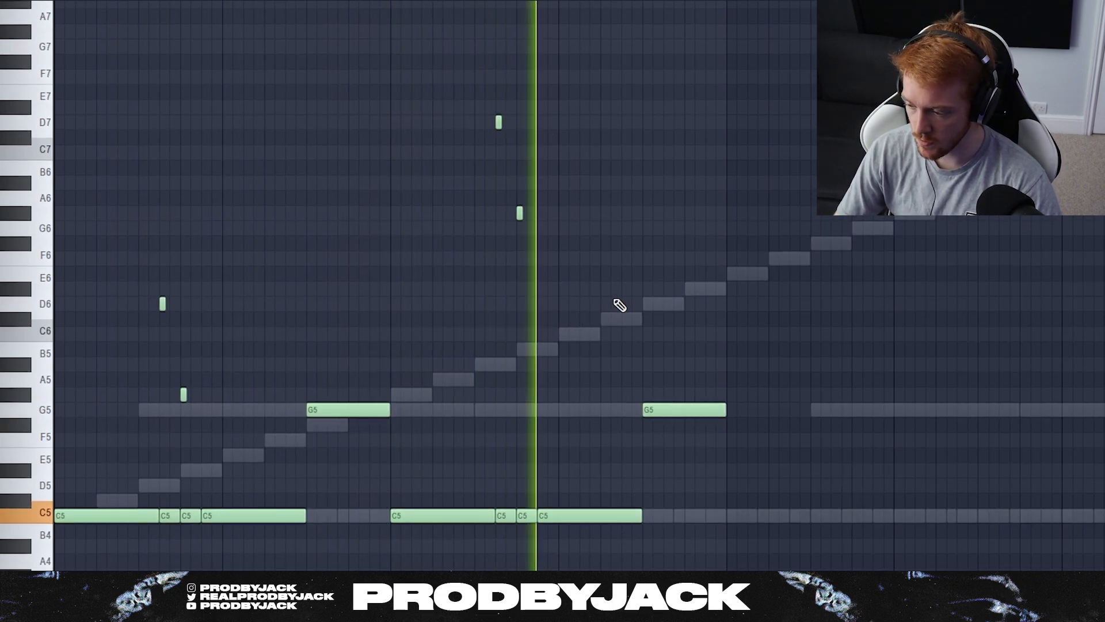
key(space)
Raise the two slide notes in bar 1 by one octave and play the pattern
drag(154, 281, 213, 411)
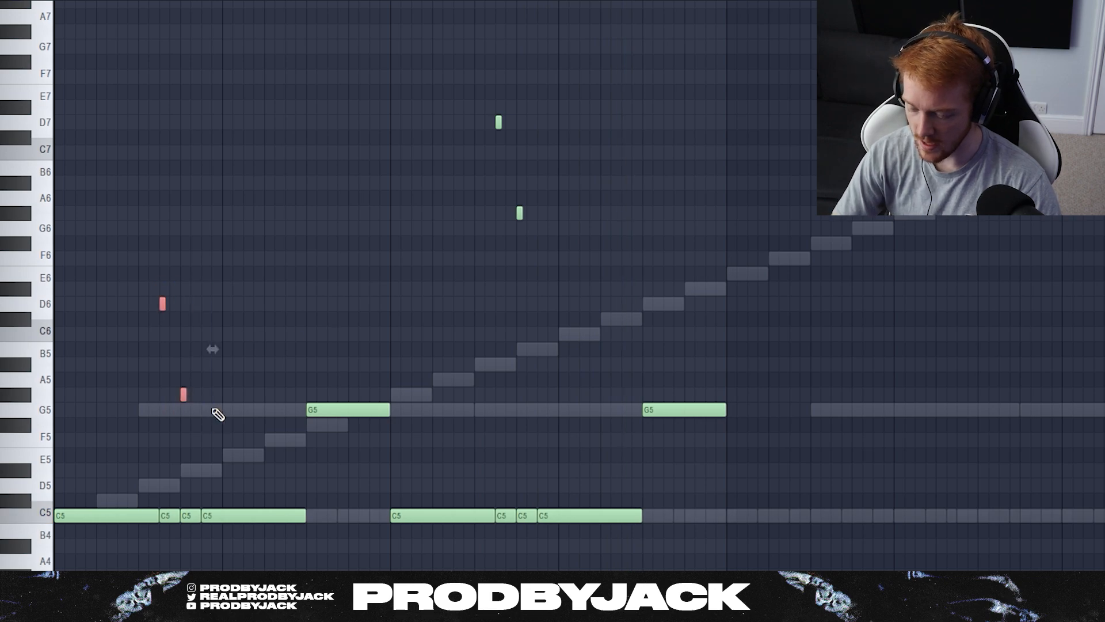
key(ctrl+Up)
key(space)
Duplicate the four-bar 808 pattern into bars 5 to 8 and play it back
key(ctrl+d)
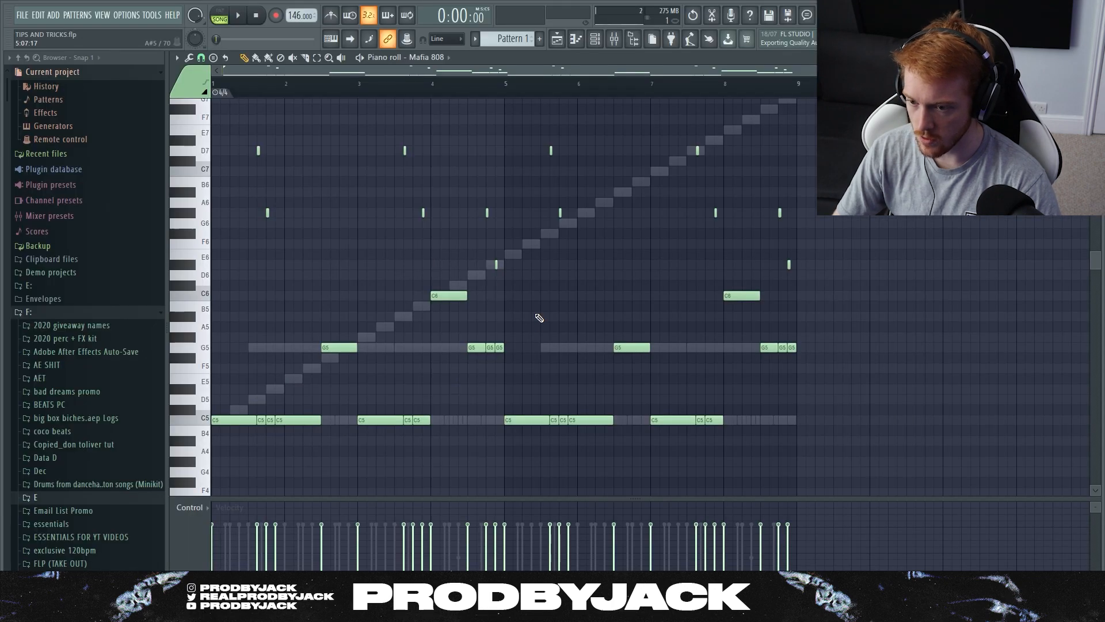
key(space)
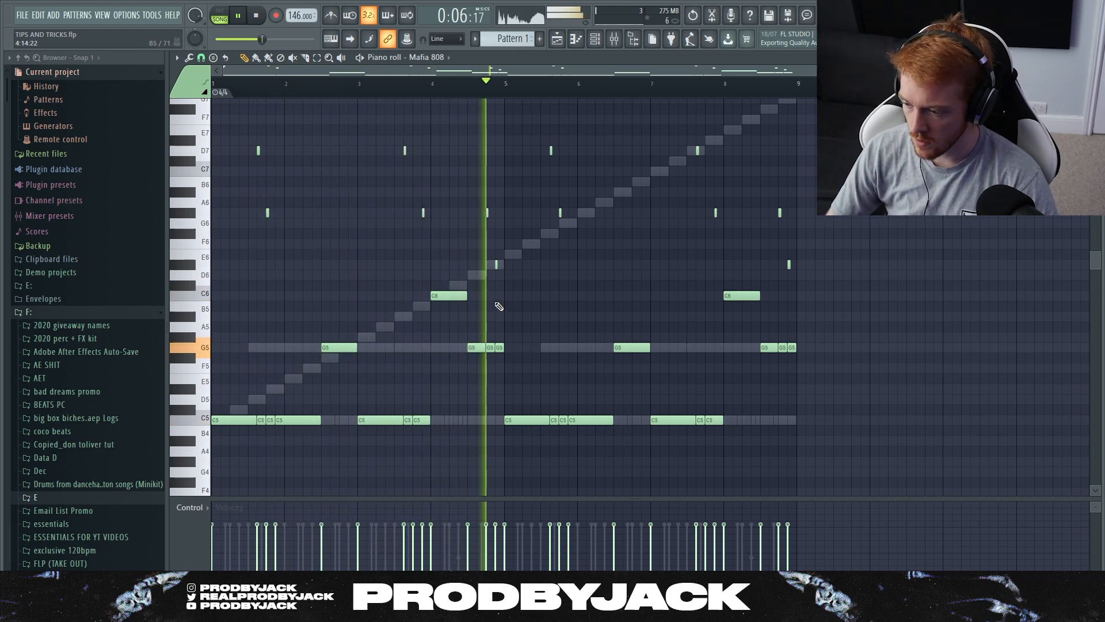
key(space)
scroll(244, 84, up, 2)
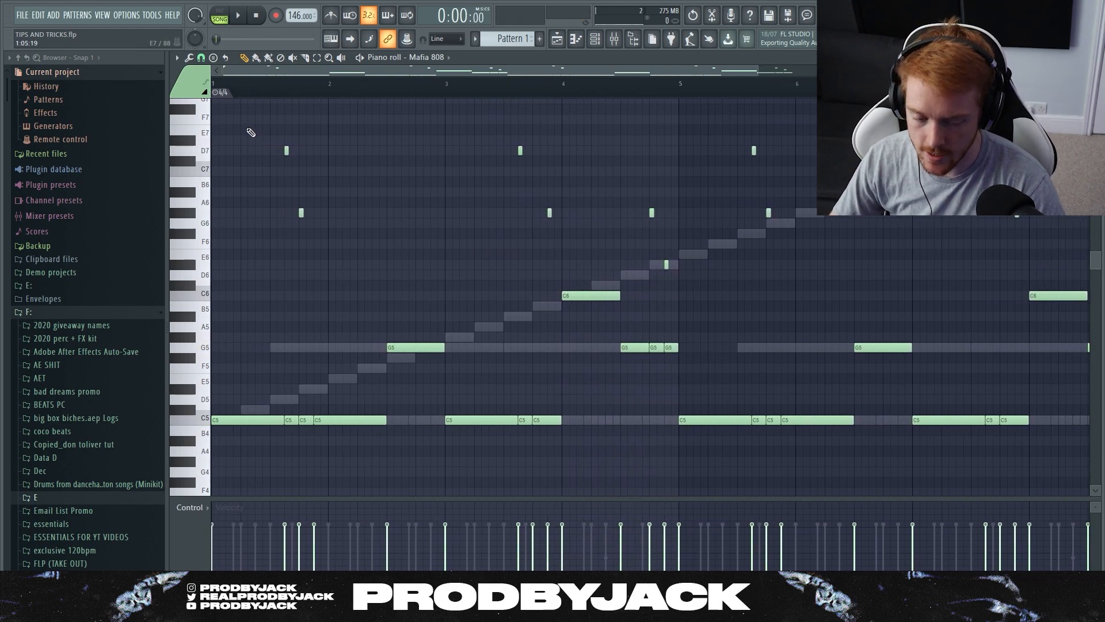
Slightly adjust the attack of the Mafia 808's volume envelope and start playback
scroll(323, 235, up, 2)
key(F6)
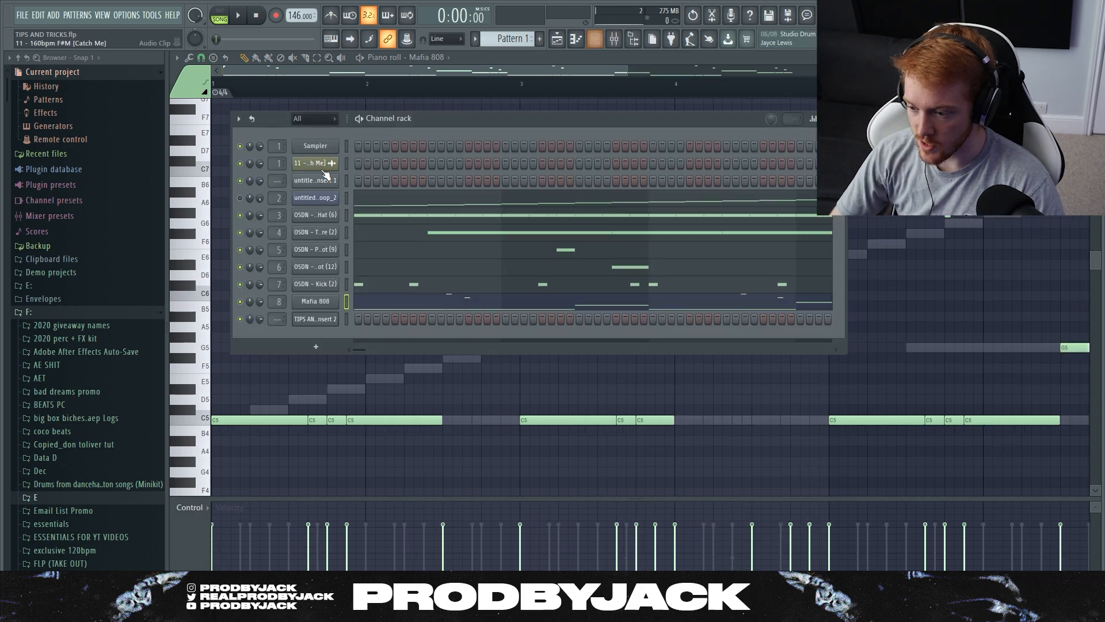
click(308, 300)
click(355, 140)
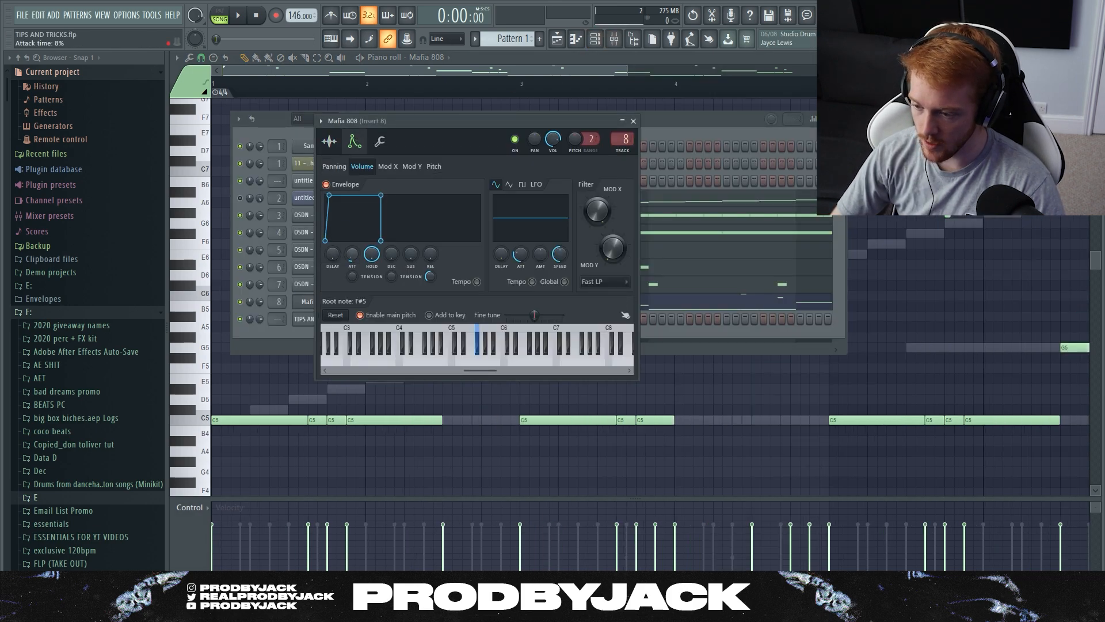
drag(353, 254, 352, 251)
key(space)
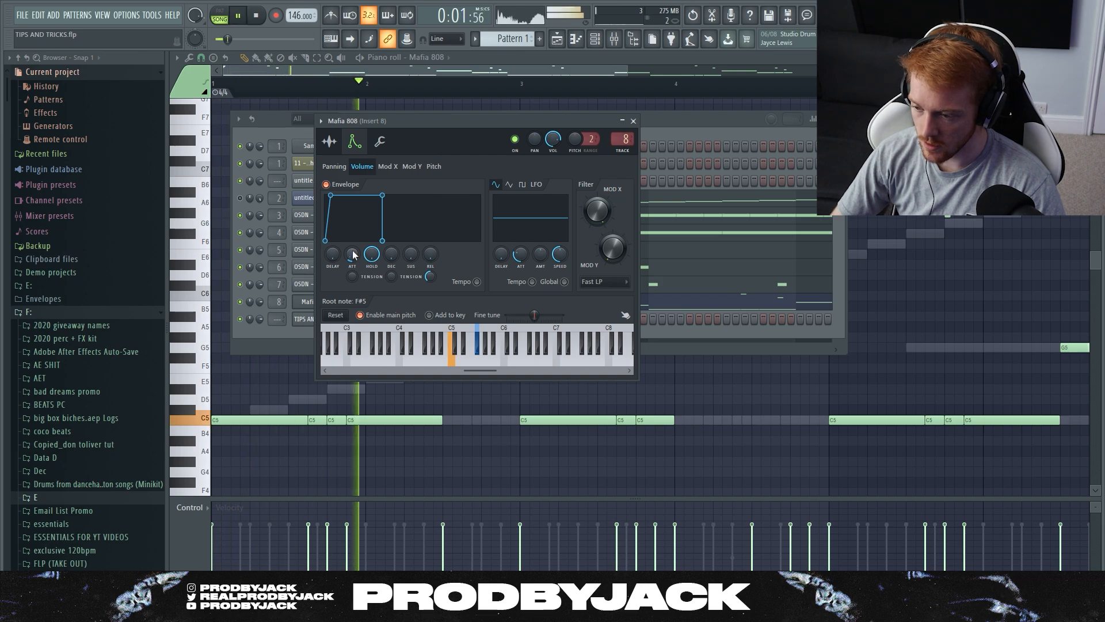
Review the Mafia 808's sample and miscellaneous settings during playback, and close the channel settings
click(329, 141)
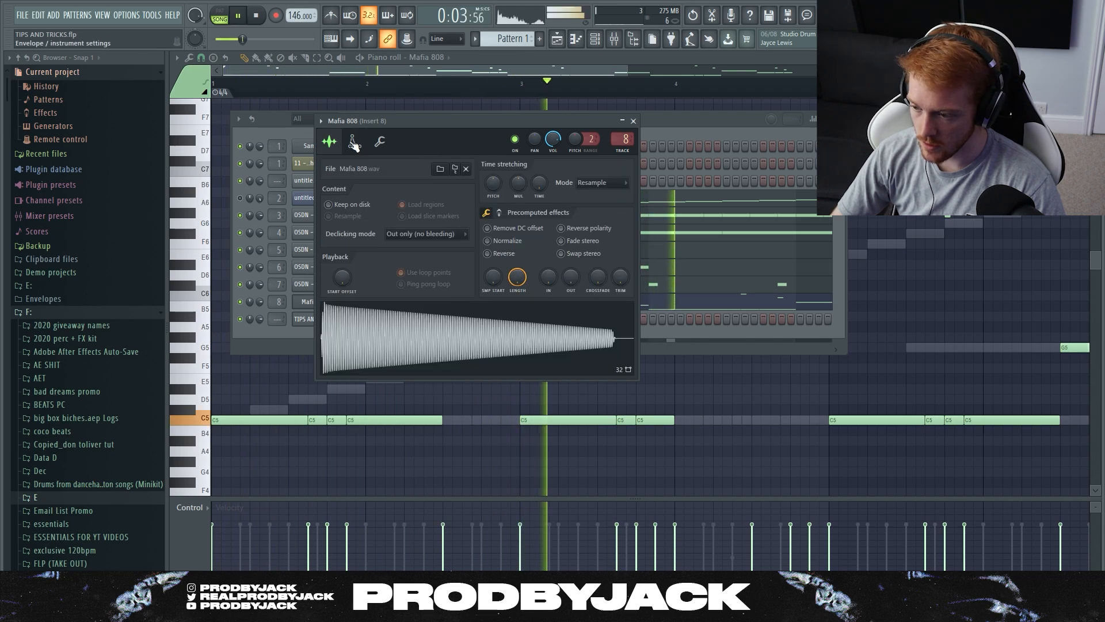
click(380, 143)
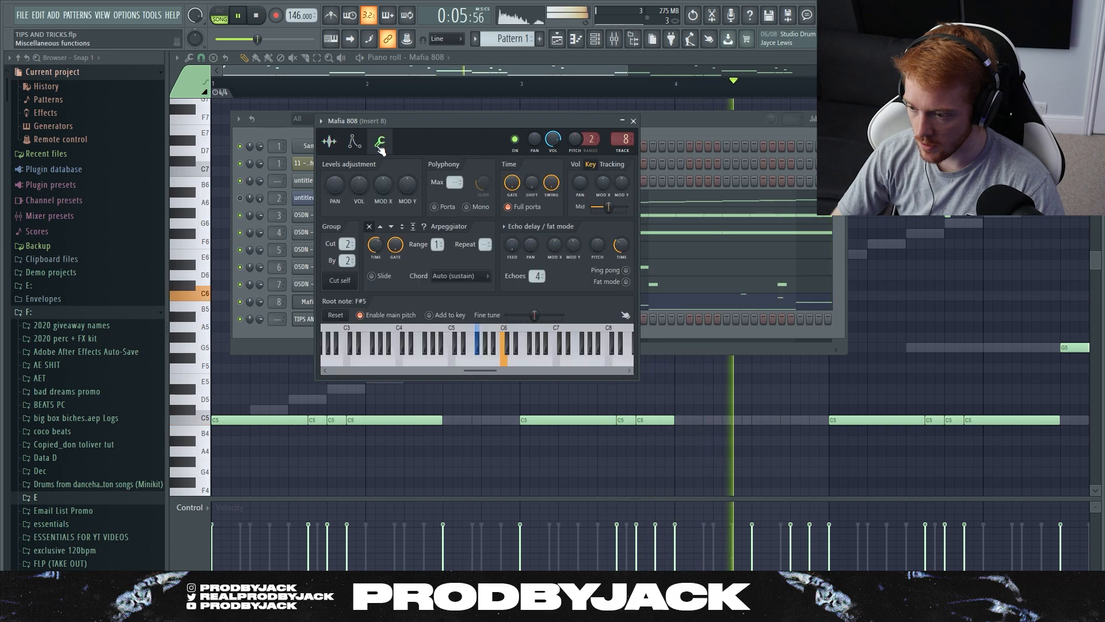
click(329, 141)
click(633, 121)
key(space)
Replace the Mafia 808 channel's sample with OSDN - 808 (1) from the Obsidian Drum Kit, check its settings, and play it
click(615, 42)
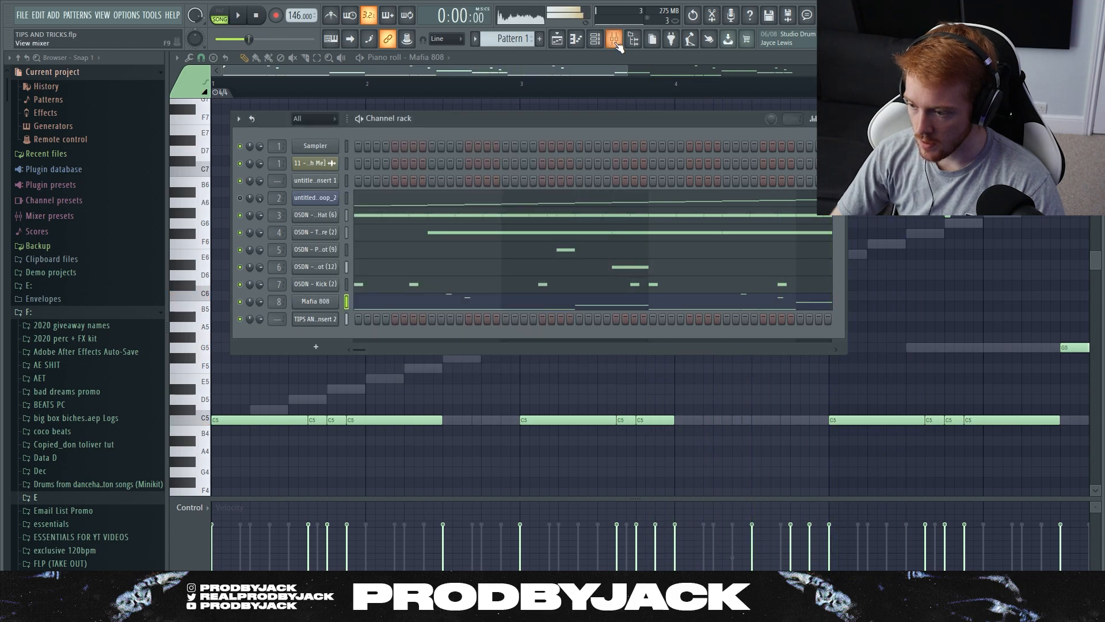
click(556, 39)
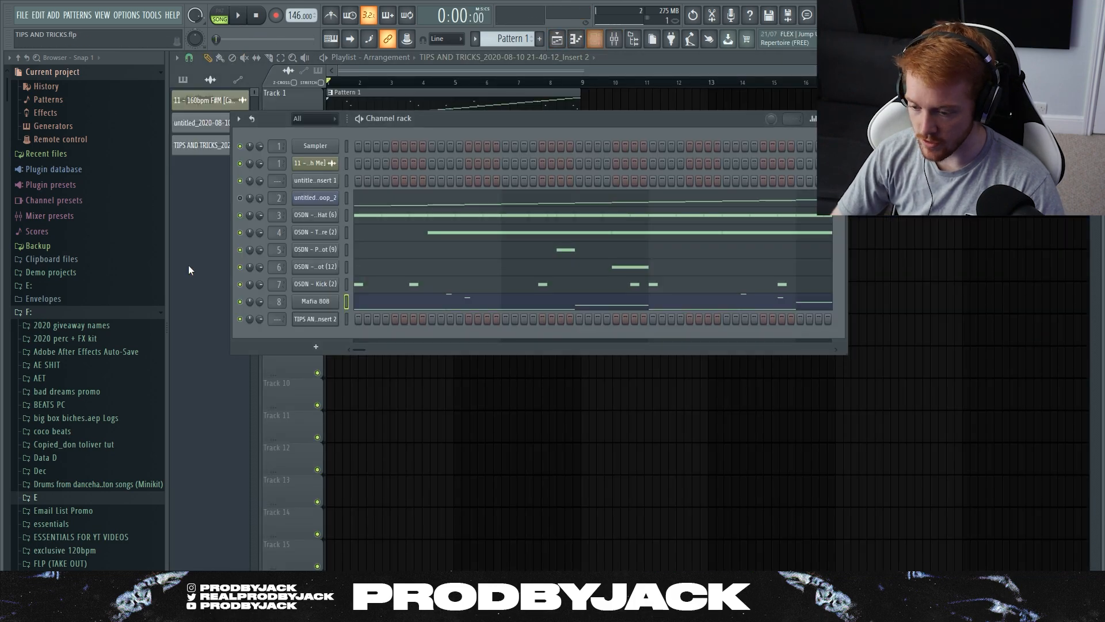
scroll(75, 403, down, 7)
scroll(61, 348, up, 3)
scroll(75, 333, down, 9)
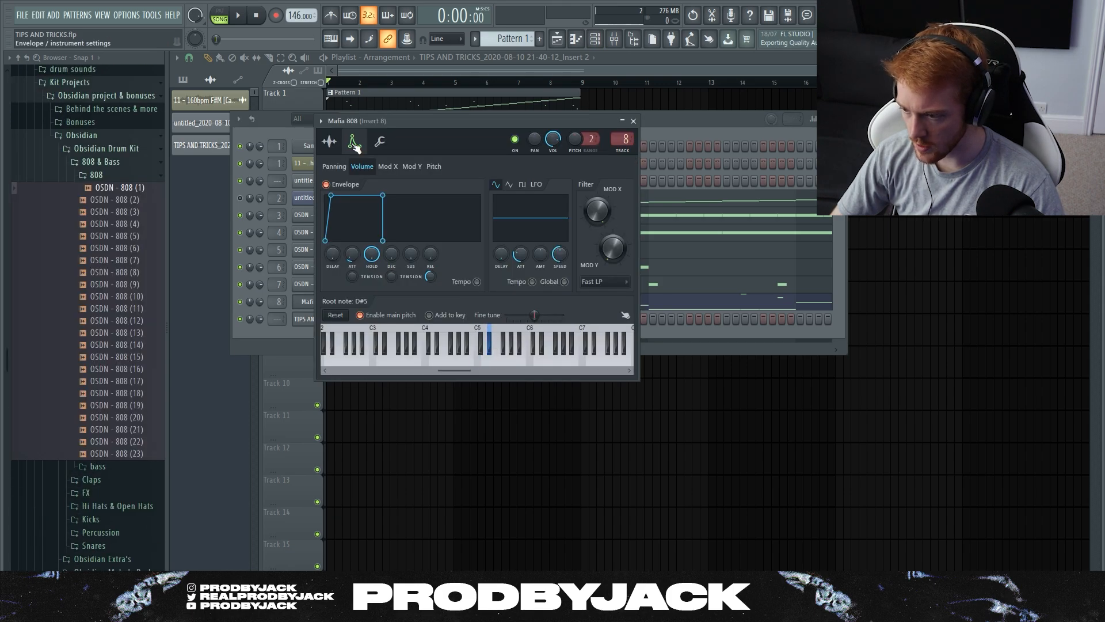
click(380, 141)
click(329, 142)
key(space)
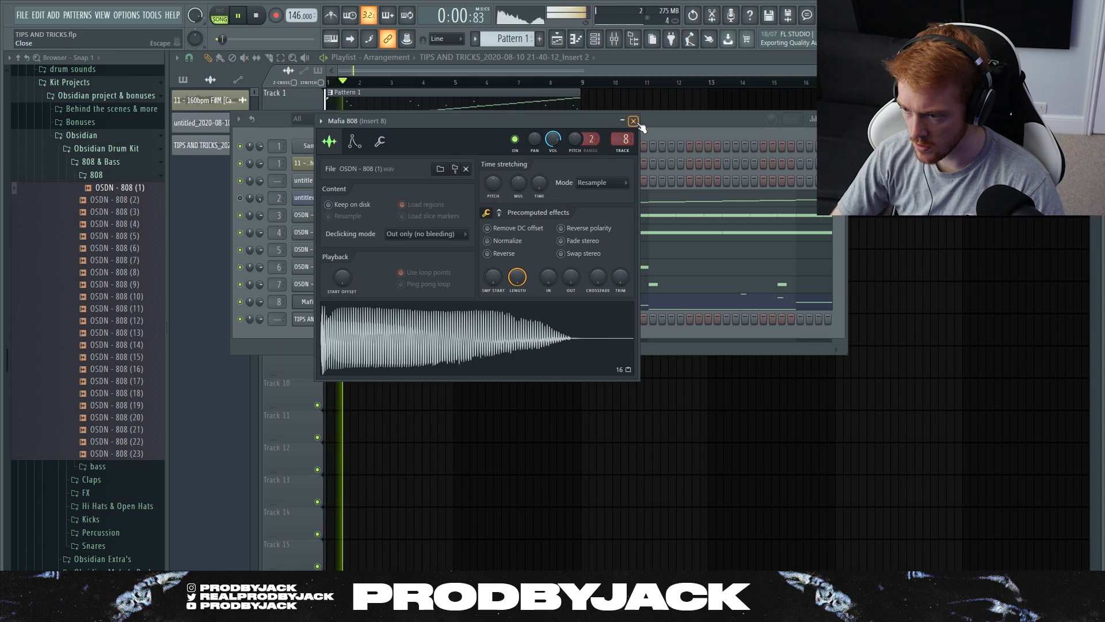
click(633, 121)
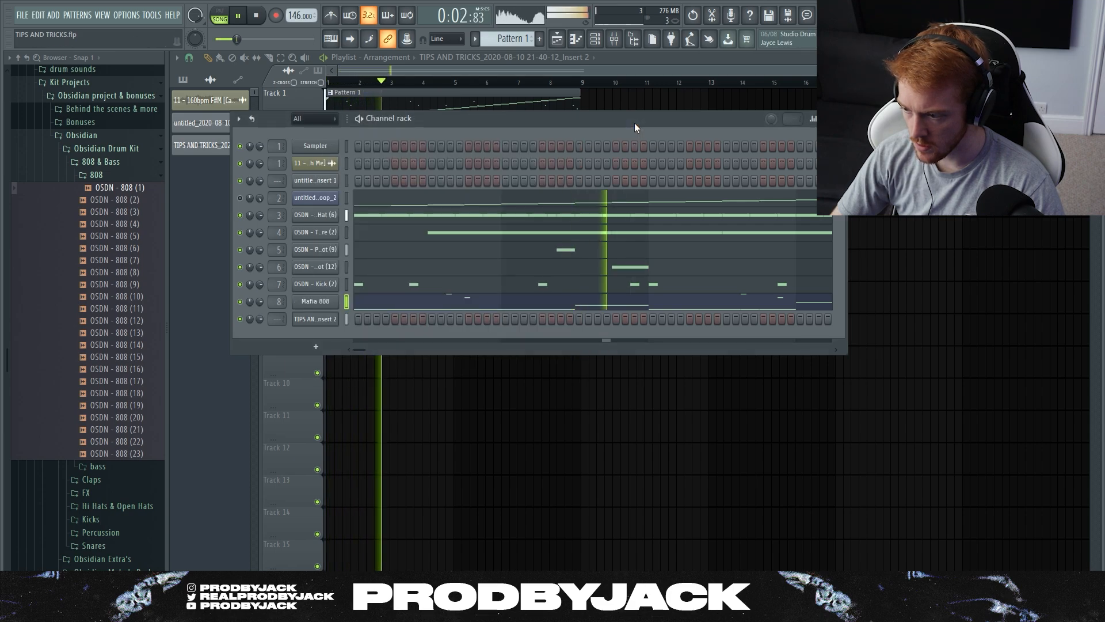
Listen to the song with the new 808 sample while checking the mixer, piano roll, playlist and channel rack
key(F9)
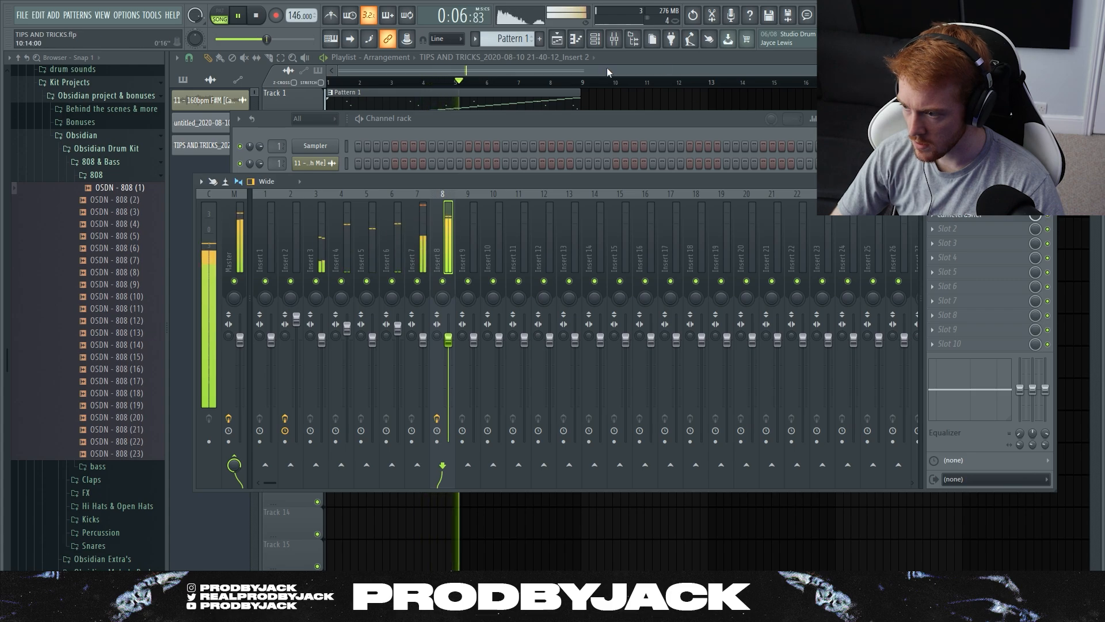
key(F7)
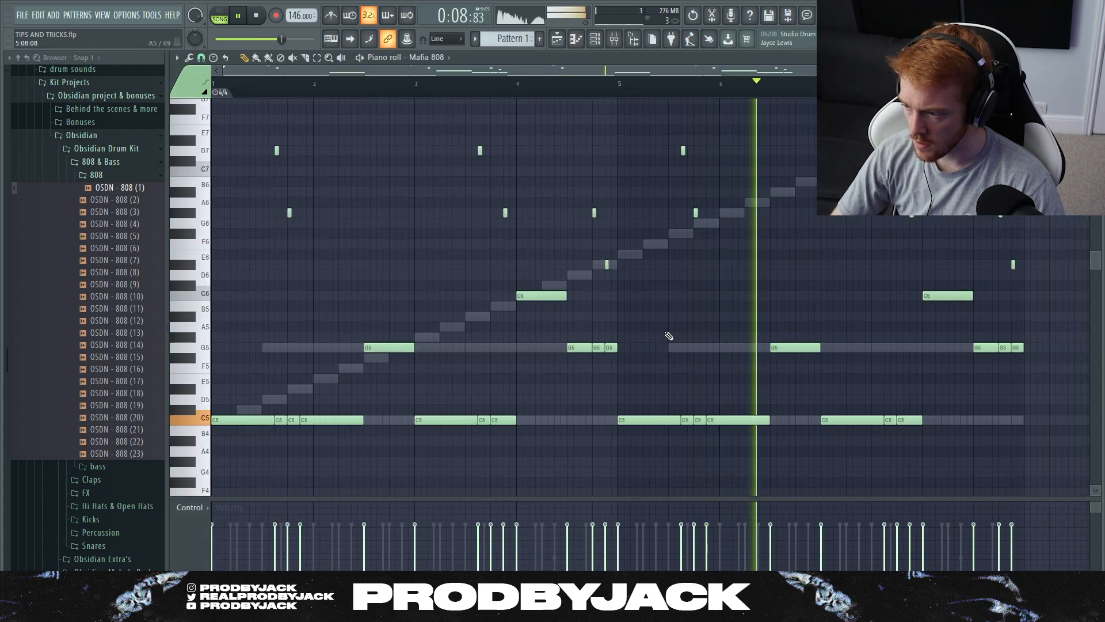
scroll(668, 336, down, 1)
click(557, 41)
click(596, 40)
click(614, 44)
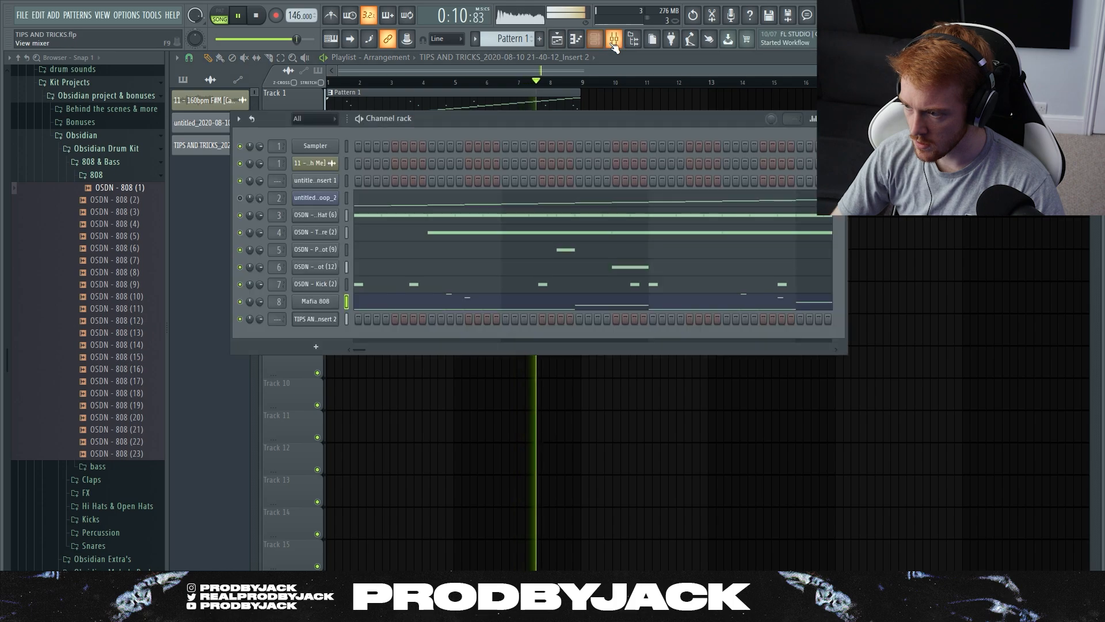
Raise the two-beat G5 notes in bars 2 and 6 to G#5 and return to the playlist
drag(452, 344, 454, 359)
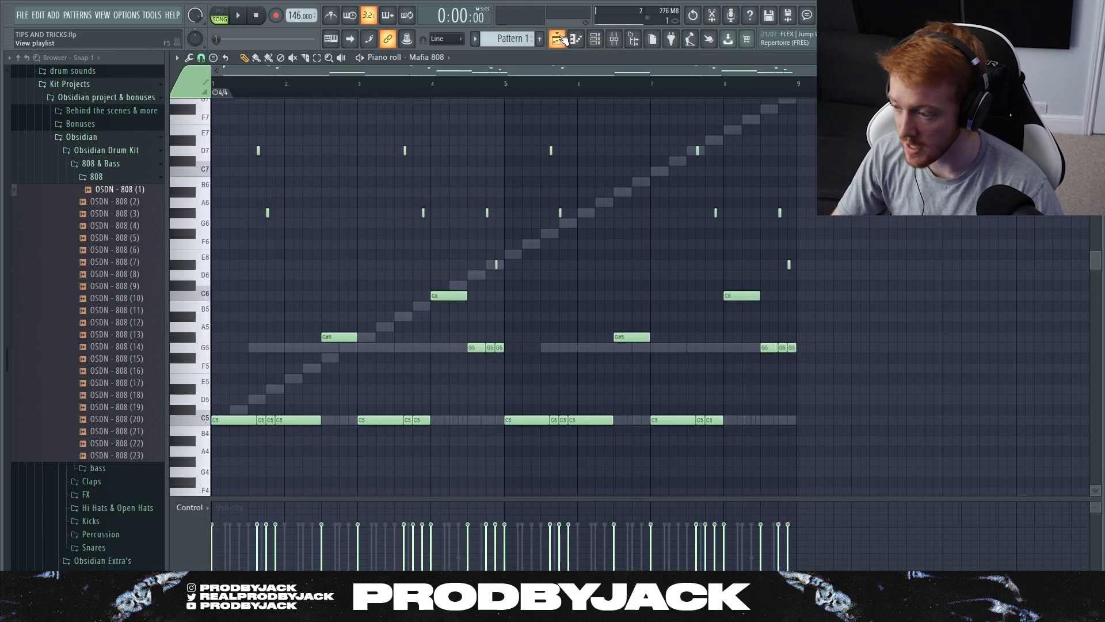
click(582, 42)
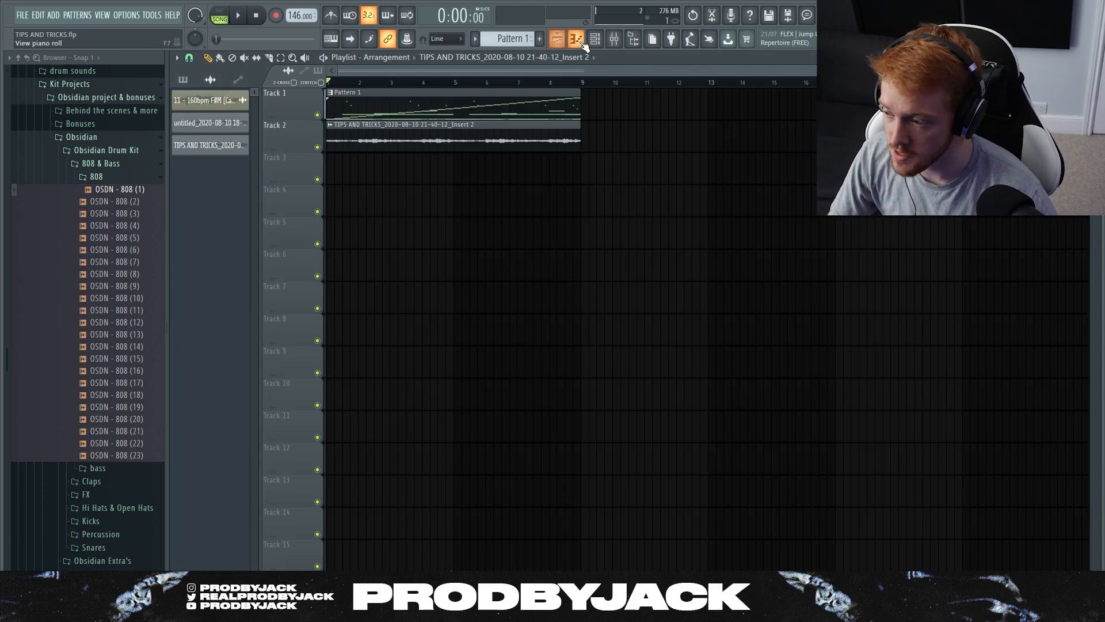
click(582, 44)
click(583, 45)
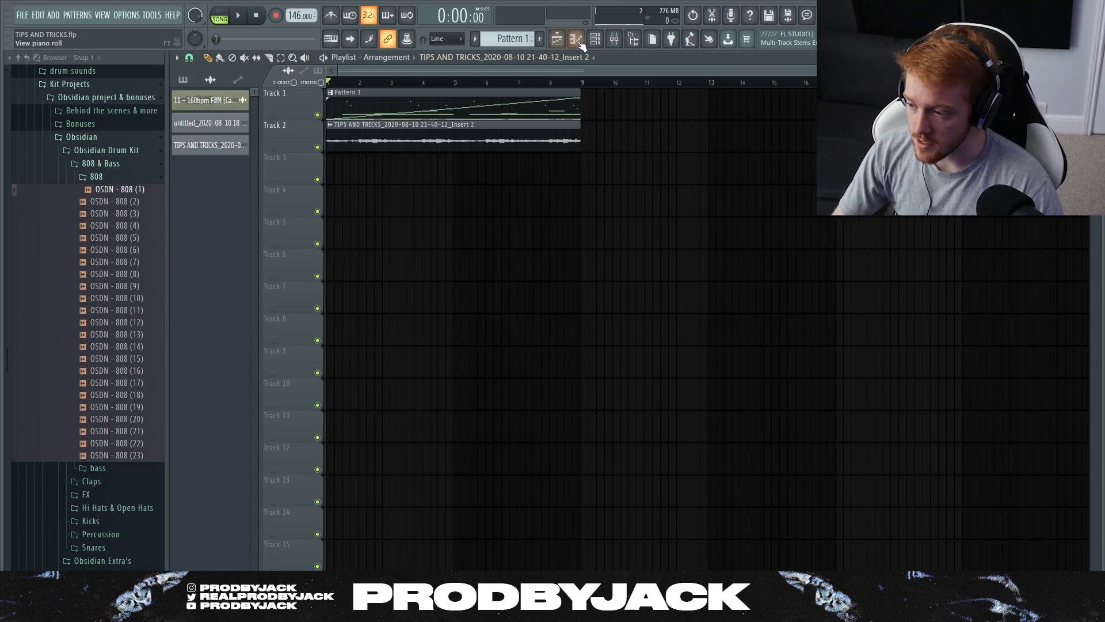
Look through the Obsidian Melody Pack folder and open the Melodies folder of the Obsidian Midi Pack
scroll(119, 167, down, 4)
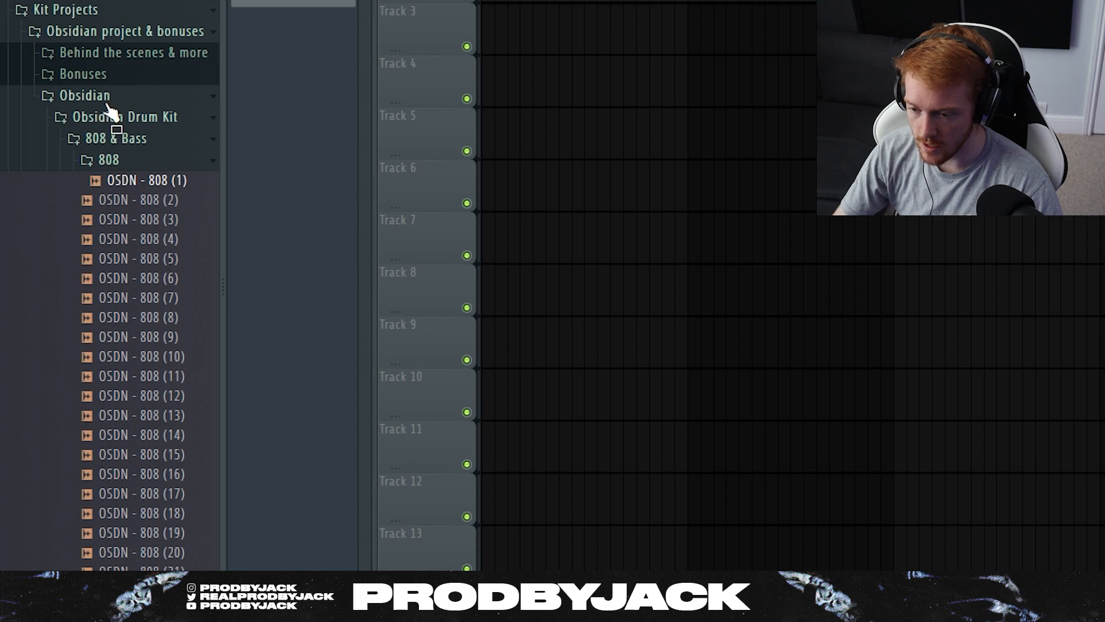
click(111, 116)
click(121, 160)
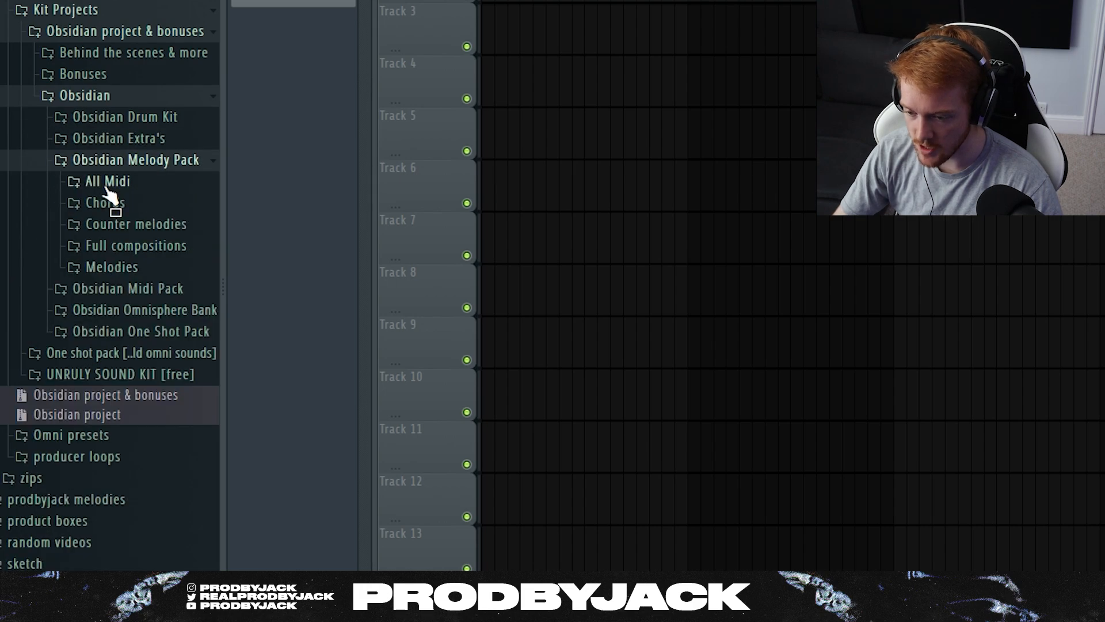
click(109, 164)
click(119, 179)
click(118, 222)
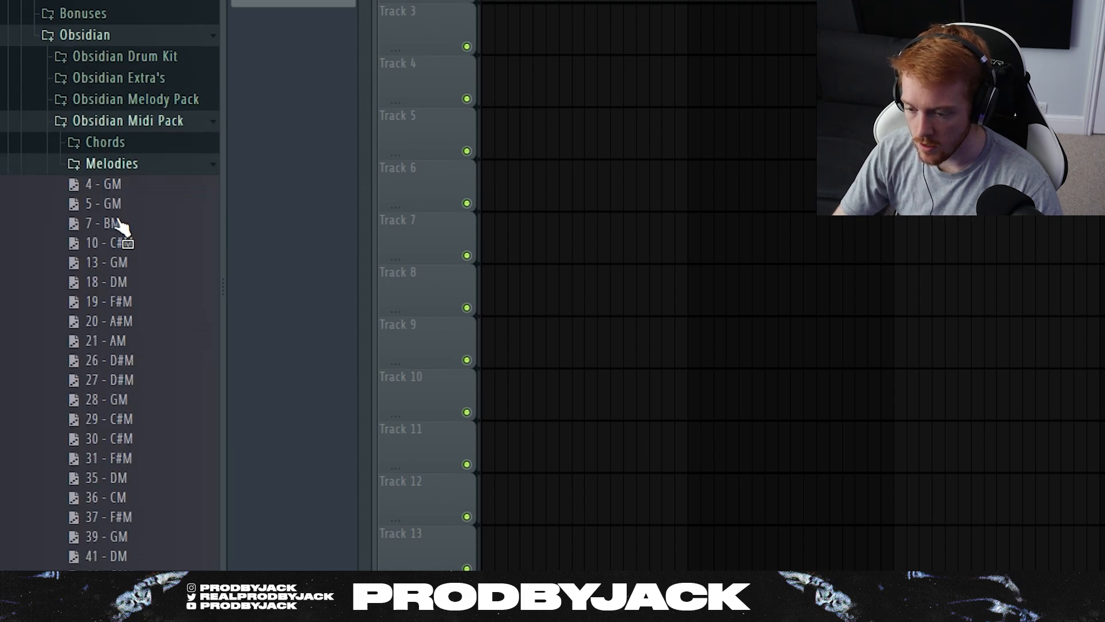
Add a Piano V2 instrument channel and load the 70 - G#M chord MIDI into its piano roll
key(F6)
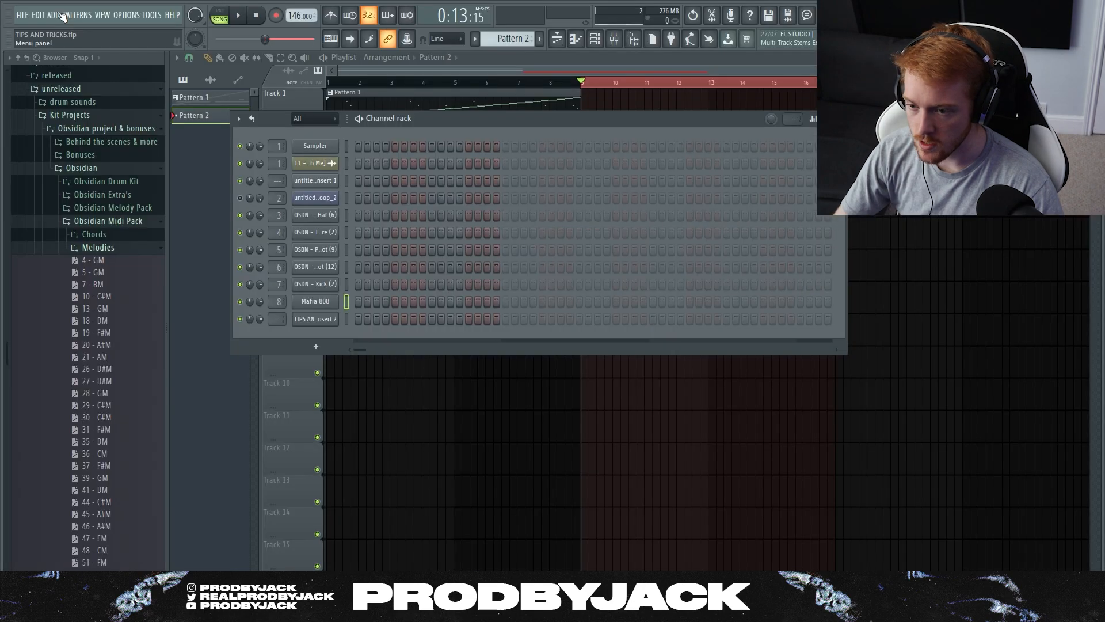
click(53, 15)
mouse_move(75, 30)
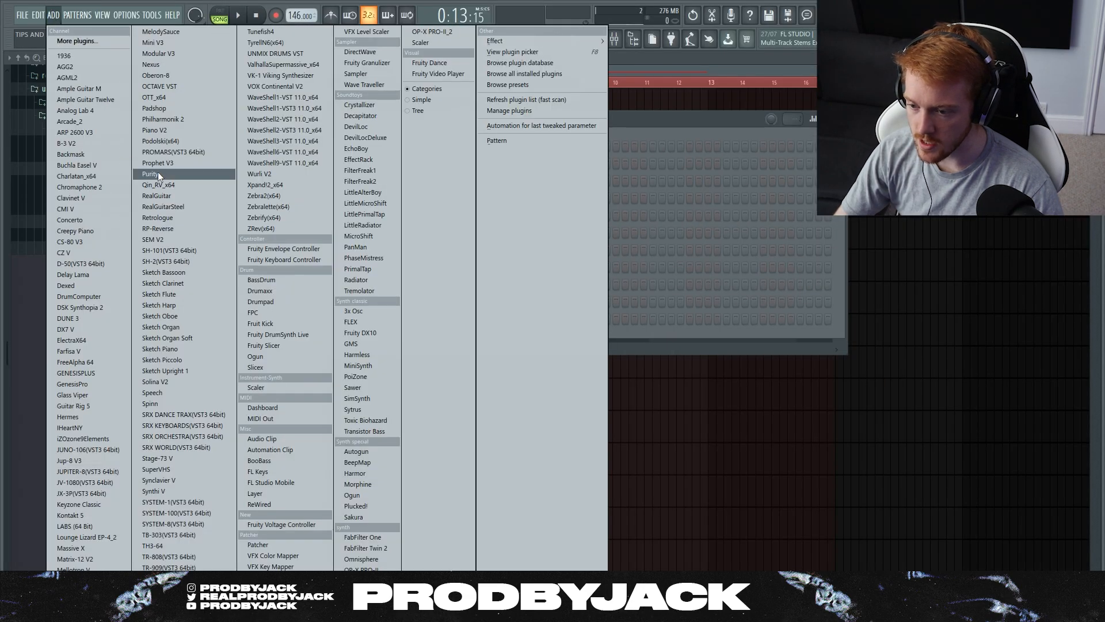
click(155, 130)
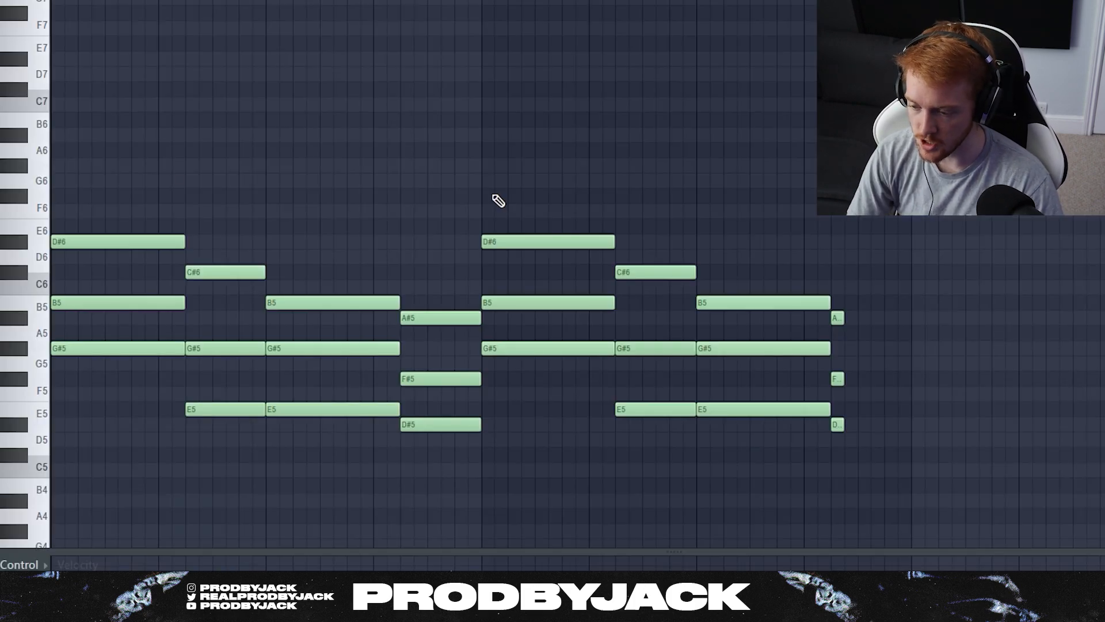
Transpose all the piano chords down three semitones and extend the final chord to the end of bar 8
key(shift+Down)
key(shift+Down)
key(shift+Down)
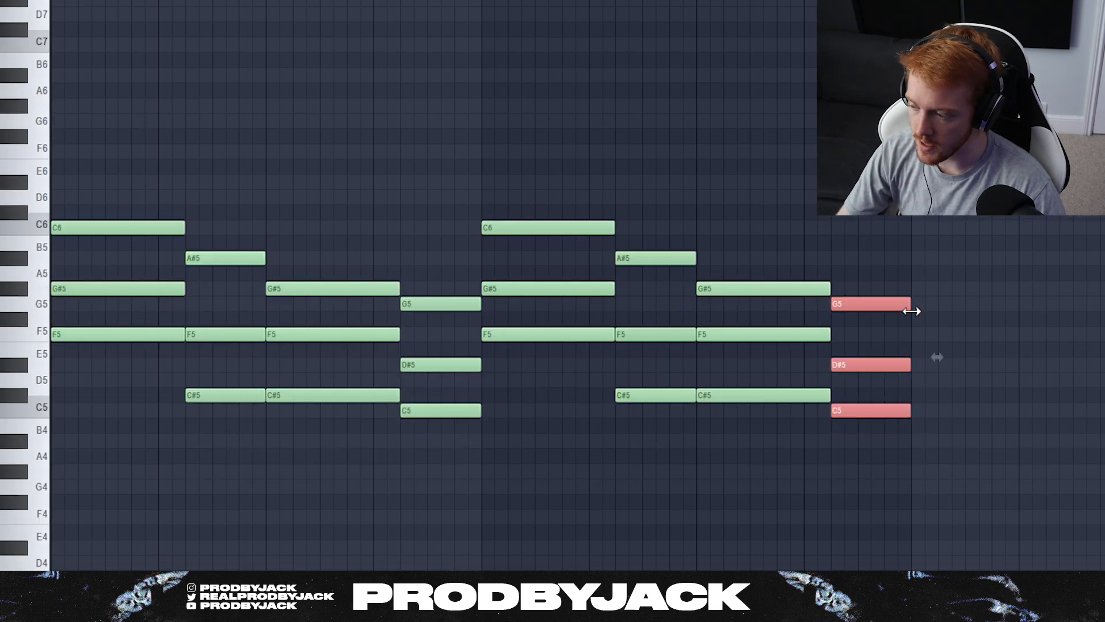
scroll(911, 311, up, 3)
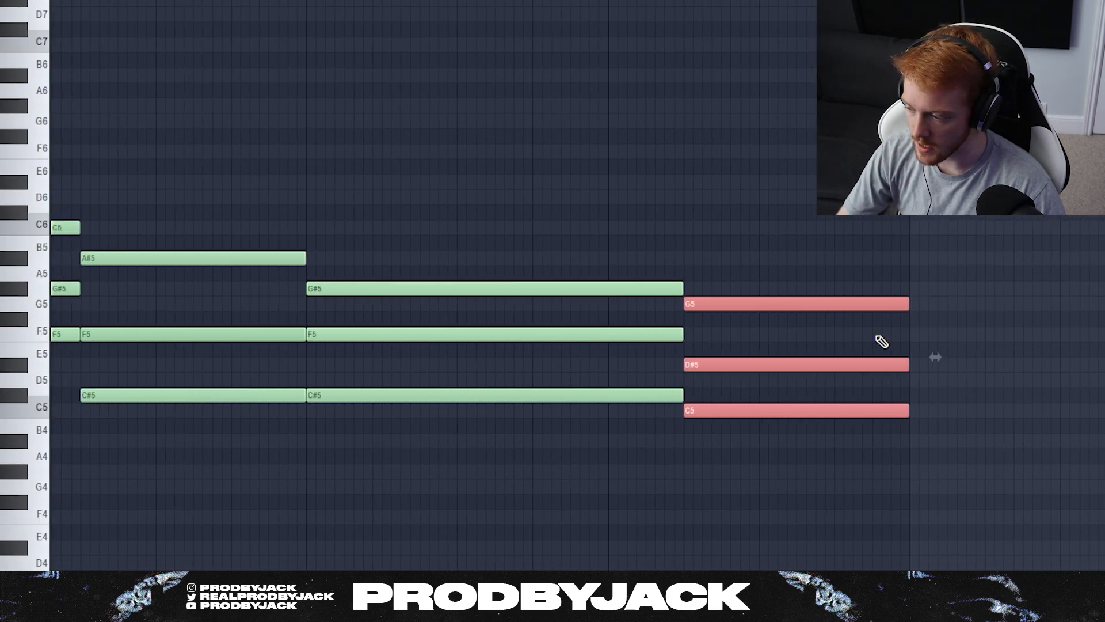
scroll(880, 340, down, 3)
key(ctrl+d)
Randomize the piano chords' pan and velocity with bipolar variation, strum their starts and ends, and play the result
key(alt+r)
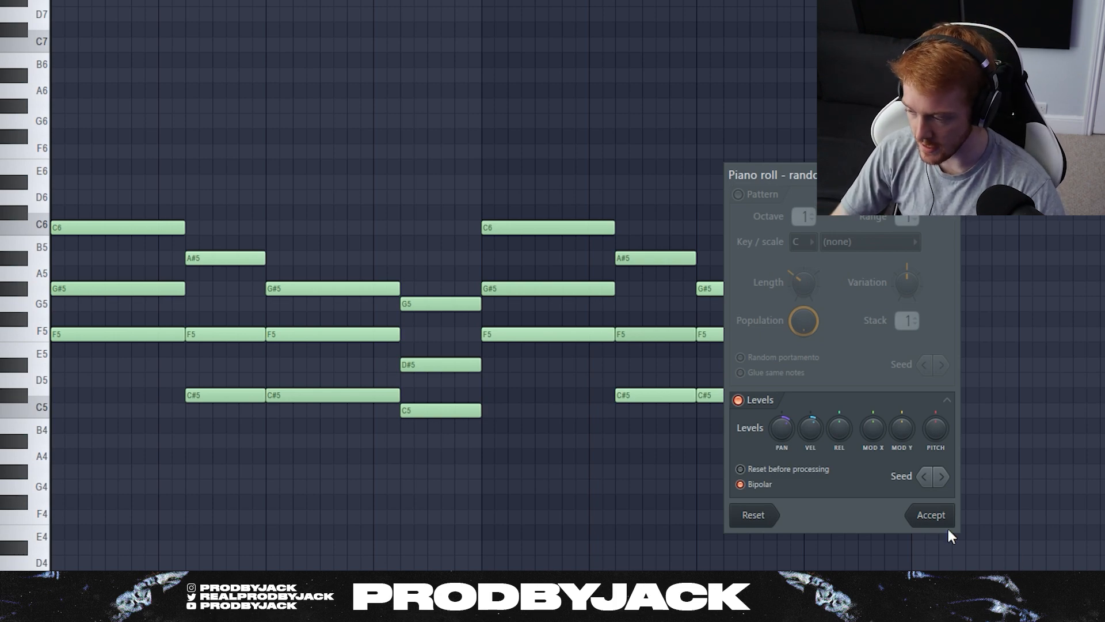
click(930, 516)
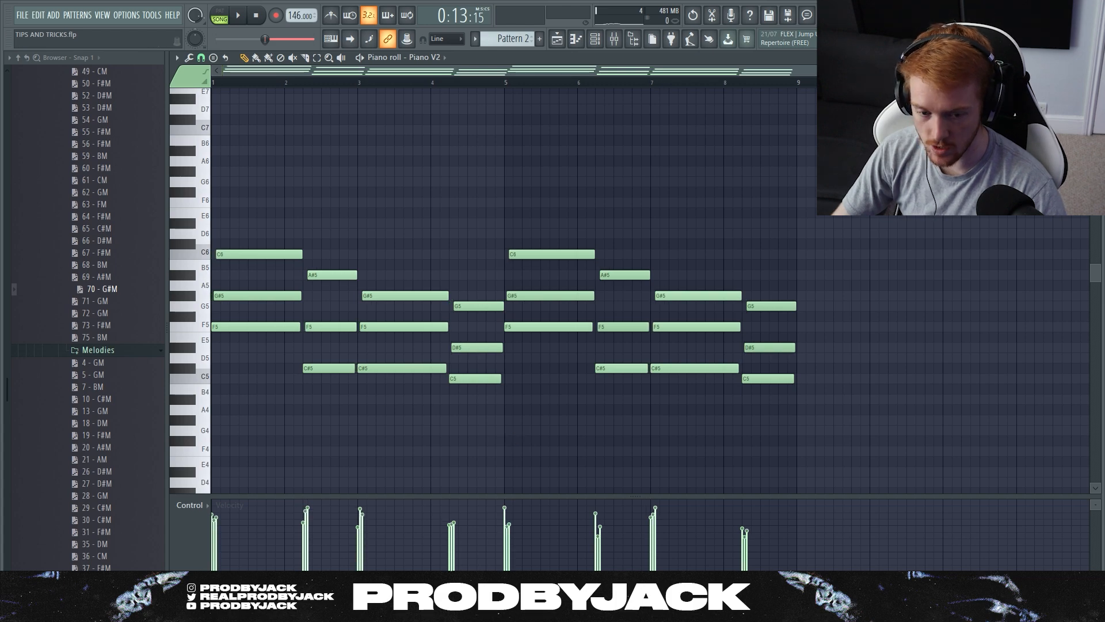
key(alt+s)
drag(368, 316, 759, 168)
drag(683, 208, 689, 216)
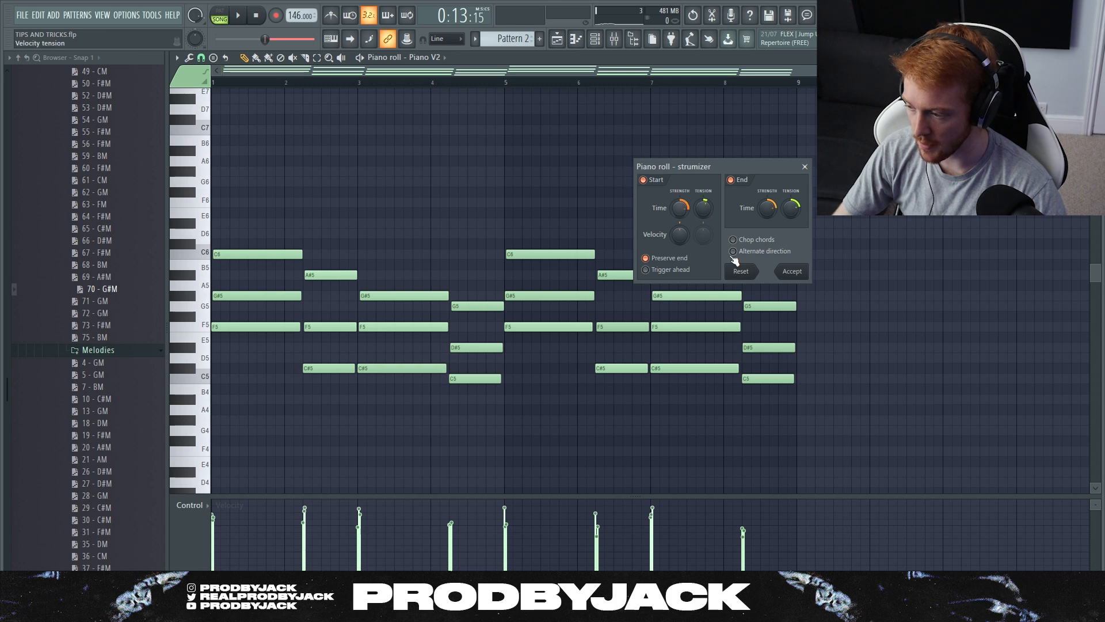
click(798, 273)
key(space)
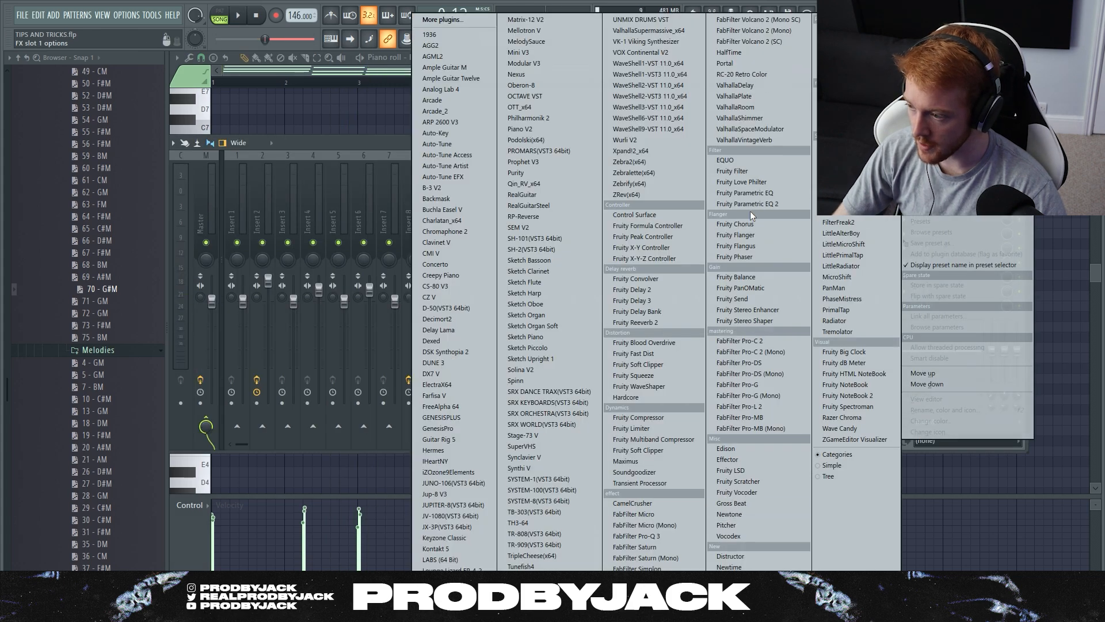
Add FabFilter Pro-Q 3 to mixer insert 9 and apply a 36 dB/oct low cut at about 167 Hz
click(639, 535)
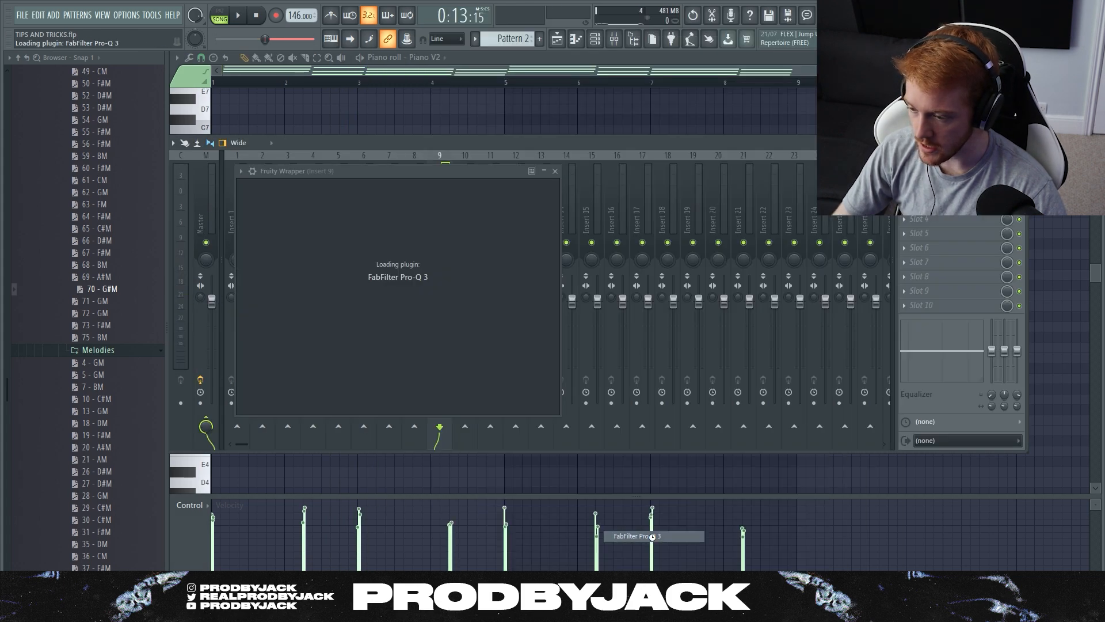
drag(307, 171, 384, 146)
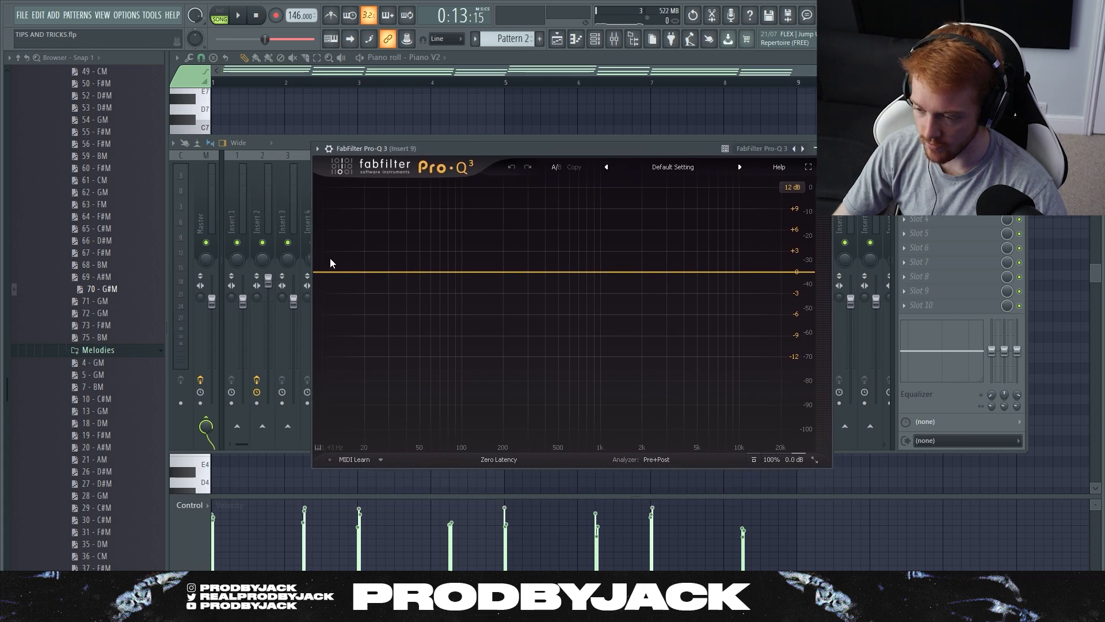
drag(325, 275, 494, 275)
key(space)
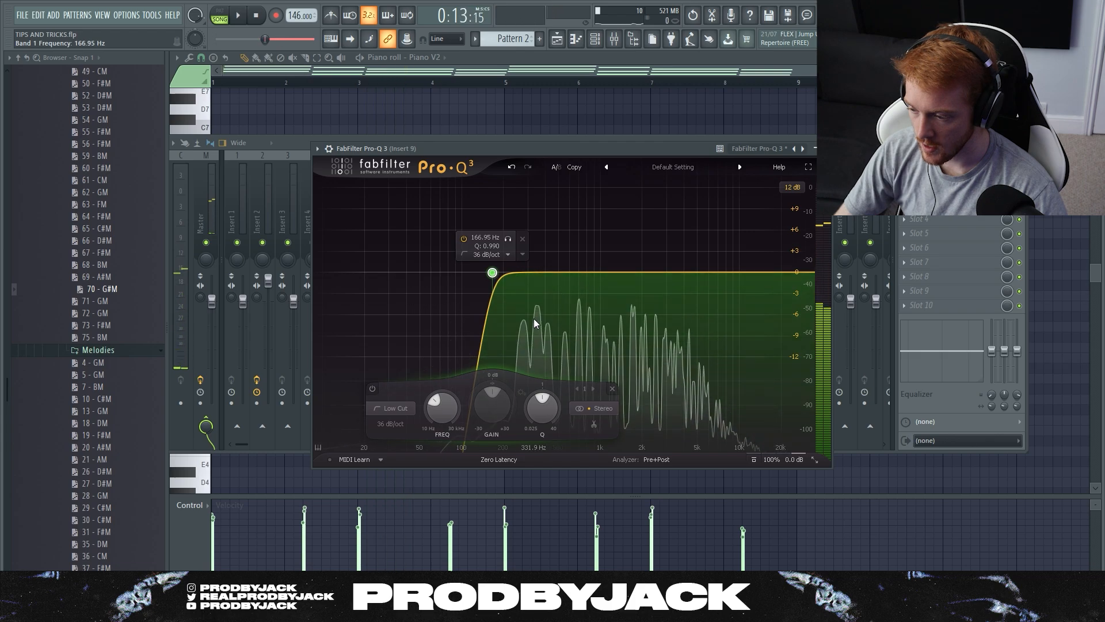
During playback, add a narrow boost just below 5 kHz and a bell dip of about -5 dB at 653 Hz, Q 2.512
key(space)
key(space)
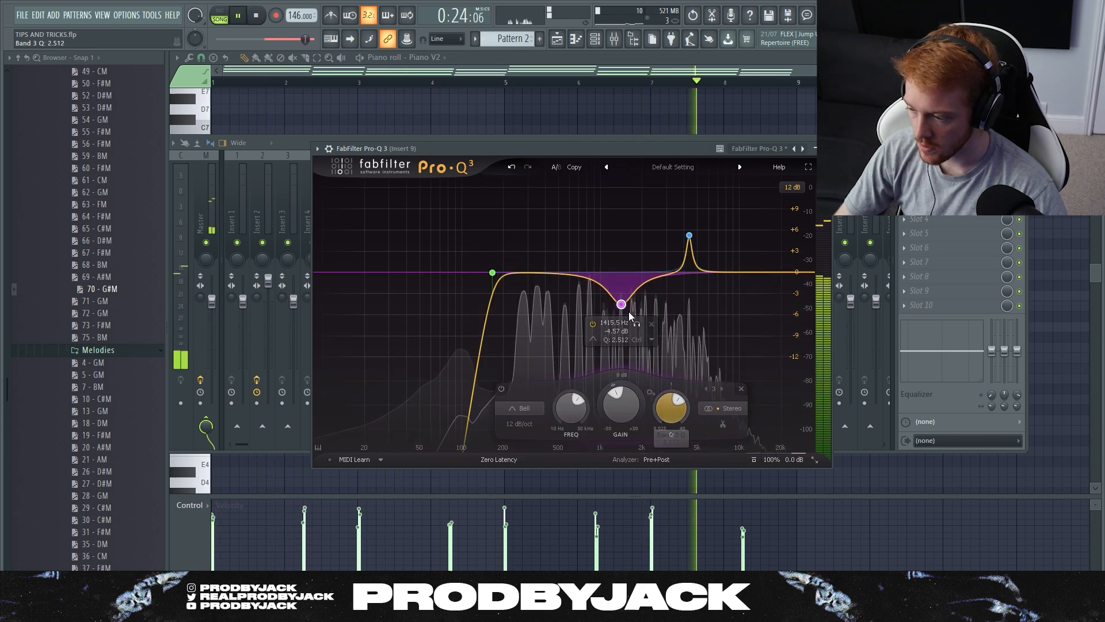
drag(623, 303, 575, 308)
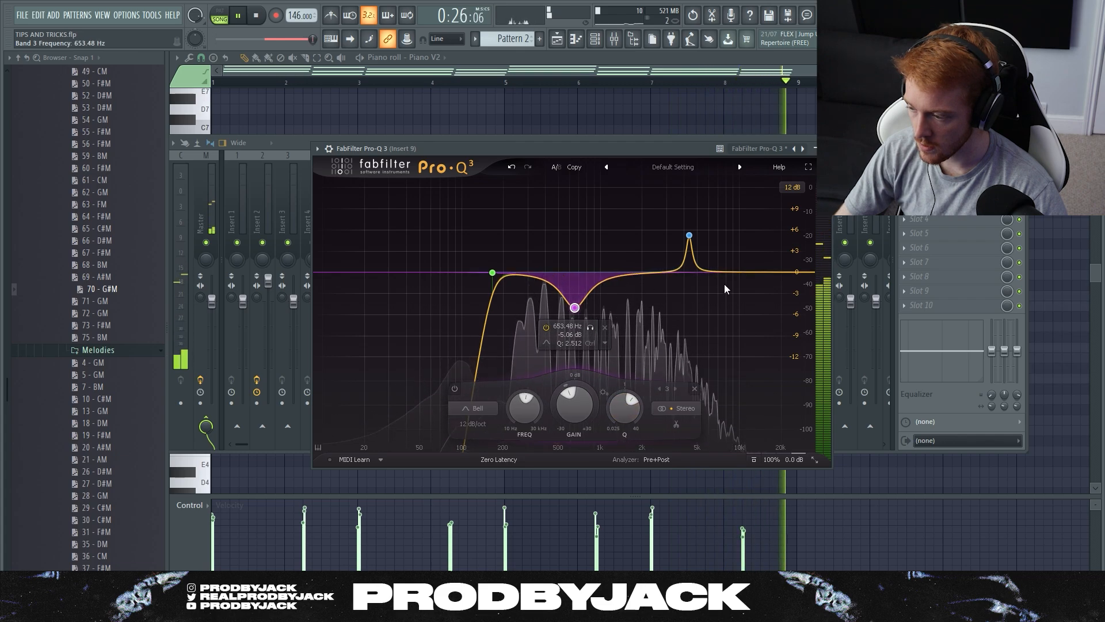
click(814, 148)
key(space)
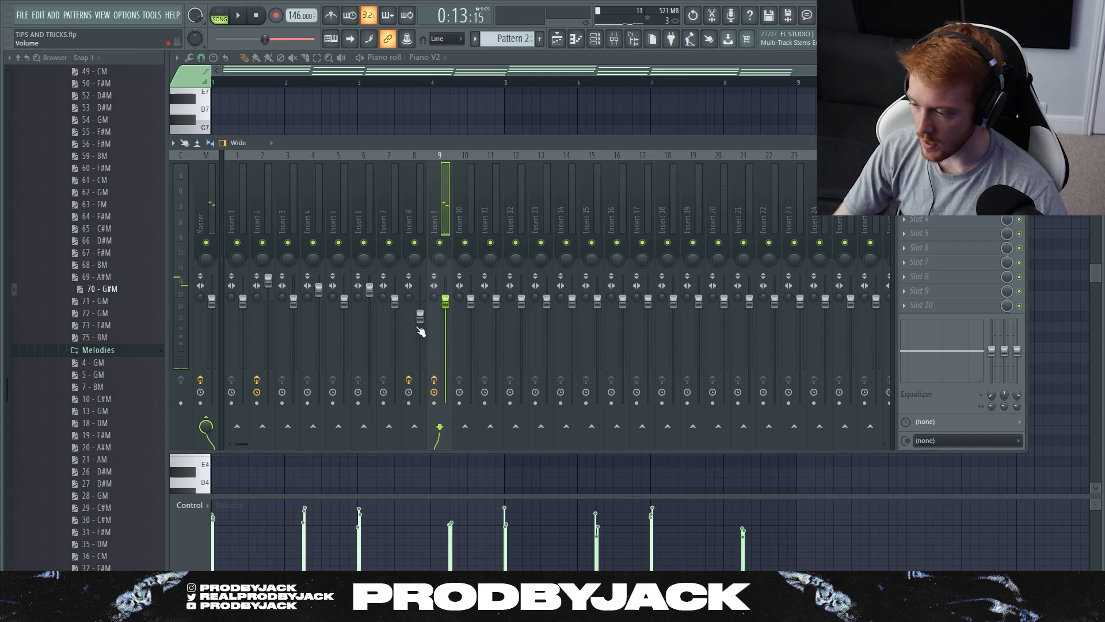
Add ValhallaVintageVerb to the second effect slot of mixer insert 9
click(904, 176)
mouse_move(932, 193)
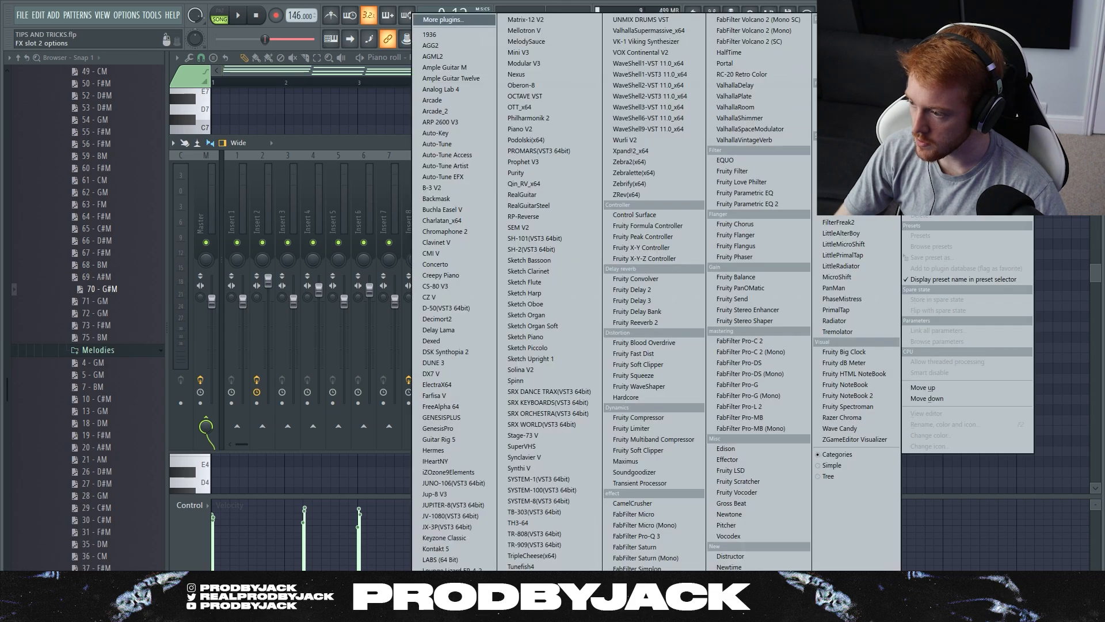
click(742, 98)
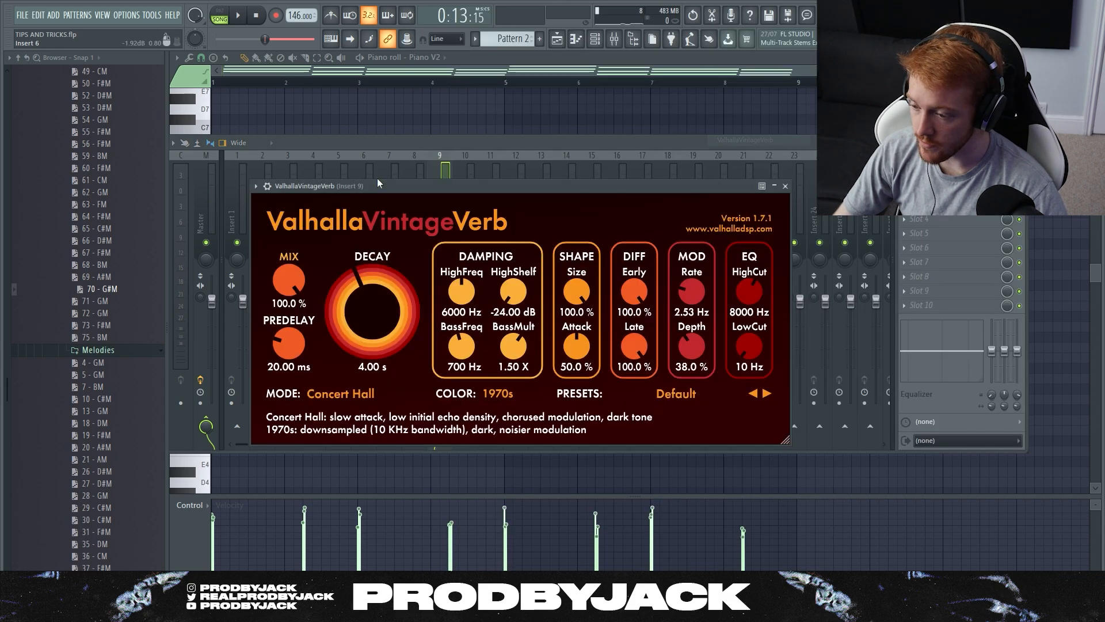
drag(387, 183, 381, 156)
Set the reverb's low cut to 300 Hz, decay to 2.21 s and mix to 40.8 %, and change its color mode
drag(727, 313, 754, 302)
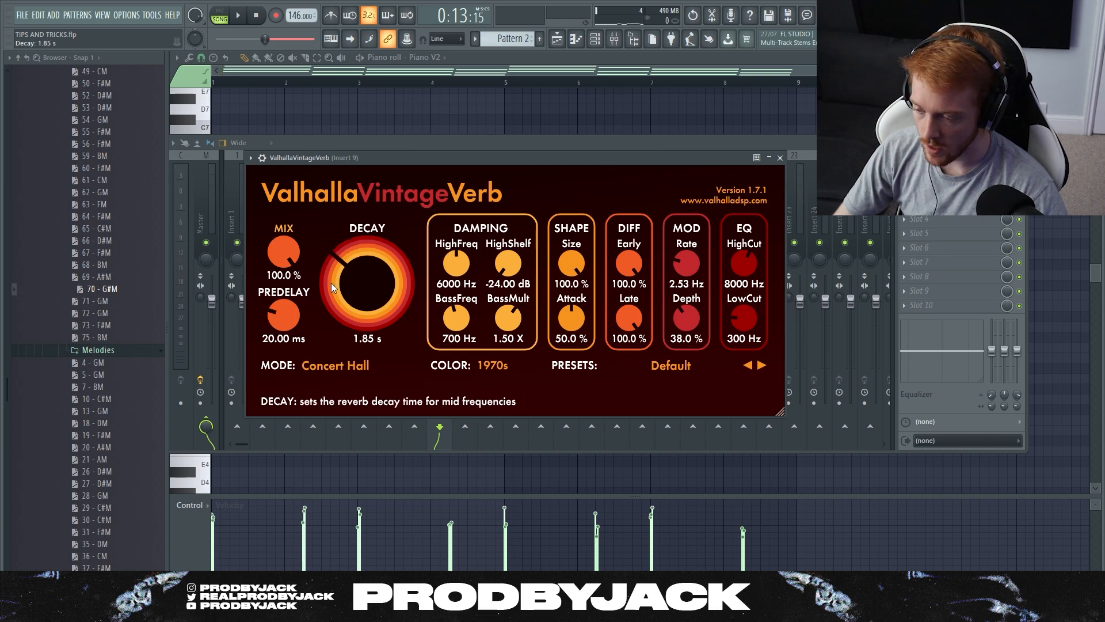
drag(370, 159, 401, 173)
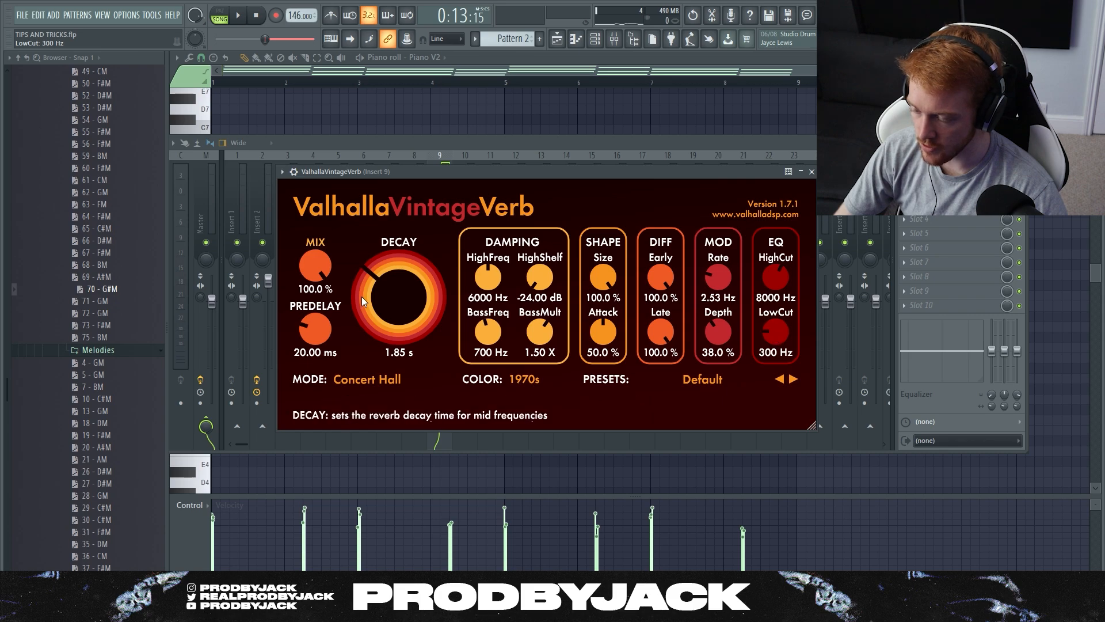
drag(359, 279, 358, 276)
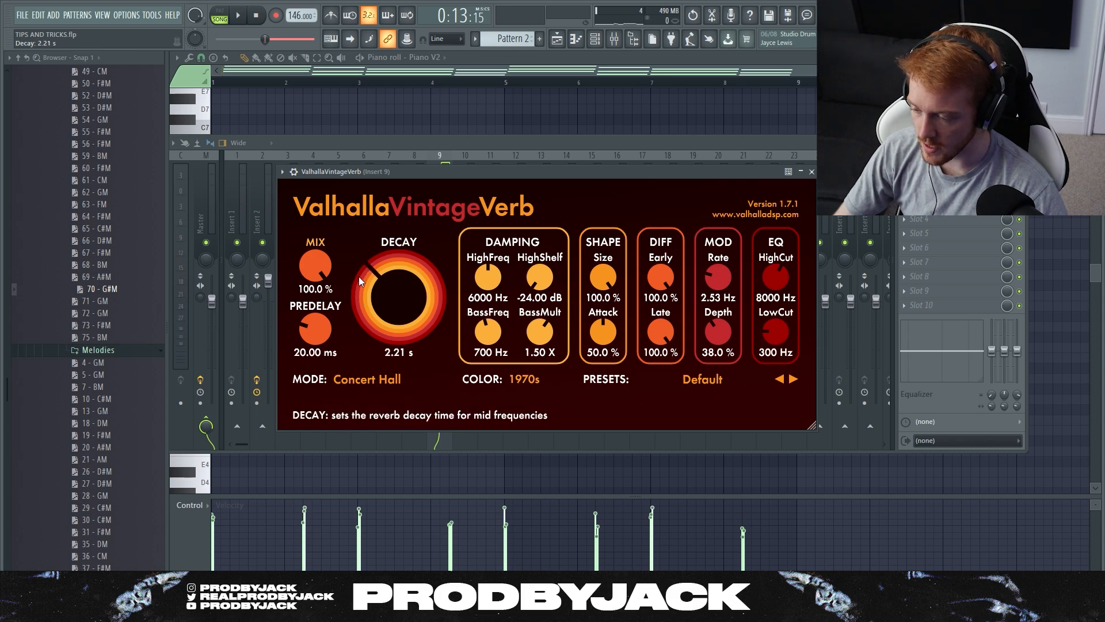
drag(376, 174, 379, 174)
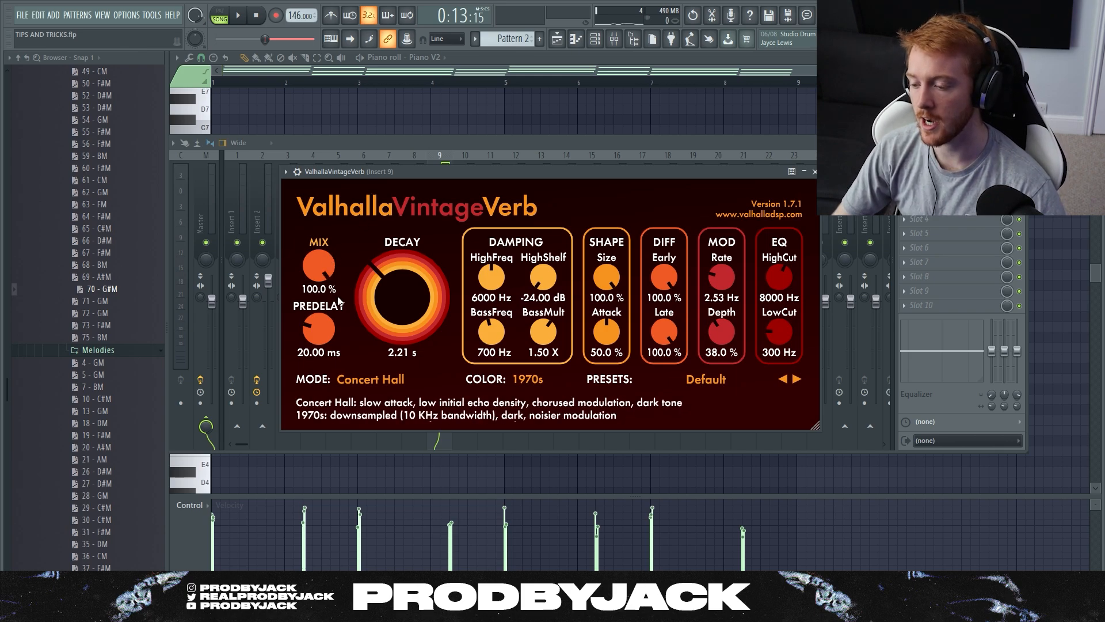
drag(318, 266, 304, 370)
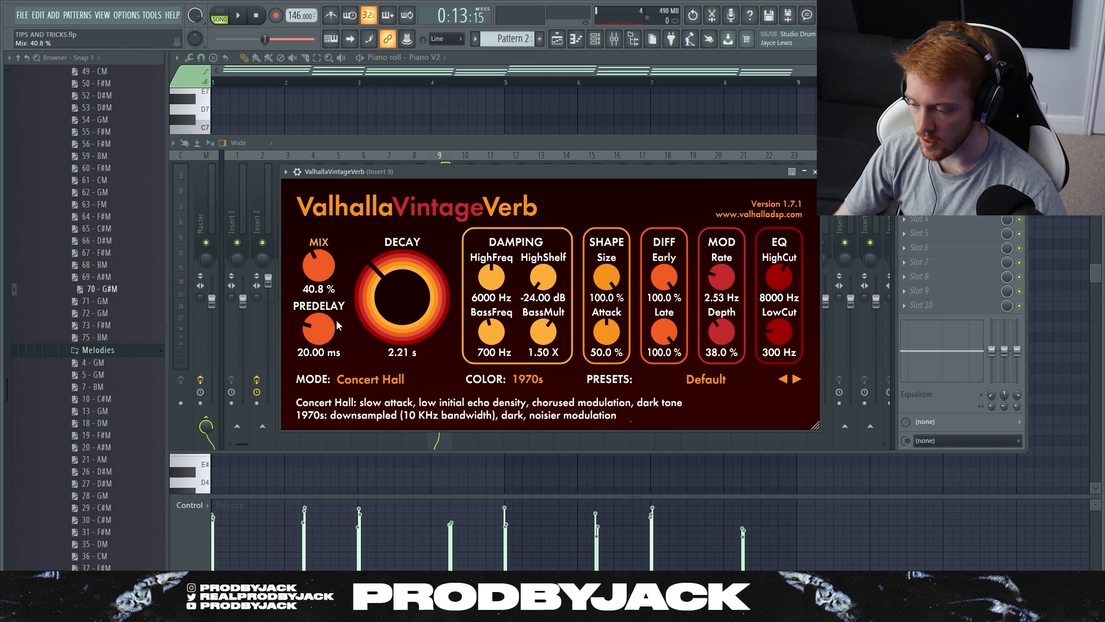
click(514, 391)
click(521, 404)
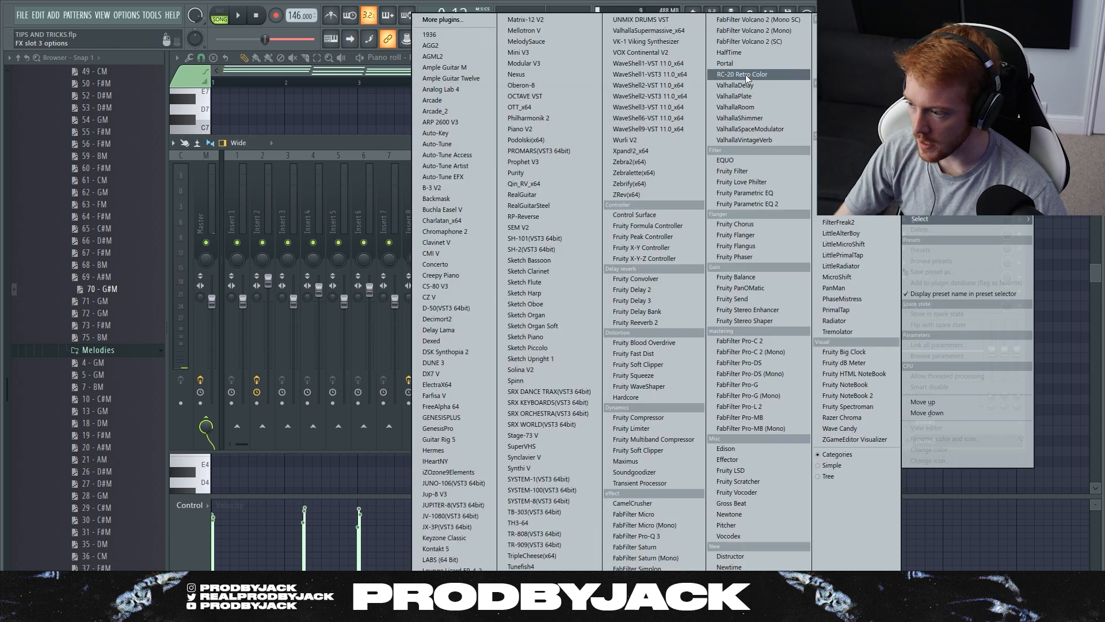
Add EchoBoy to the third effect slot of insert 9 and load its AnaLogged preset
click(837, 189)
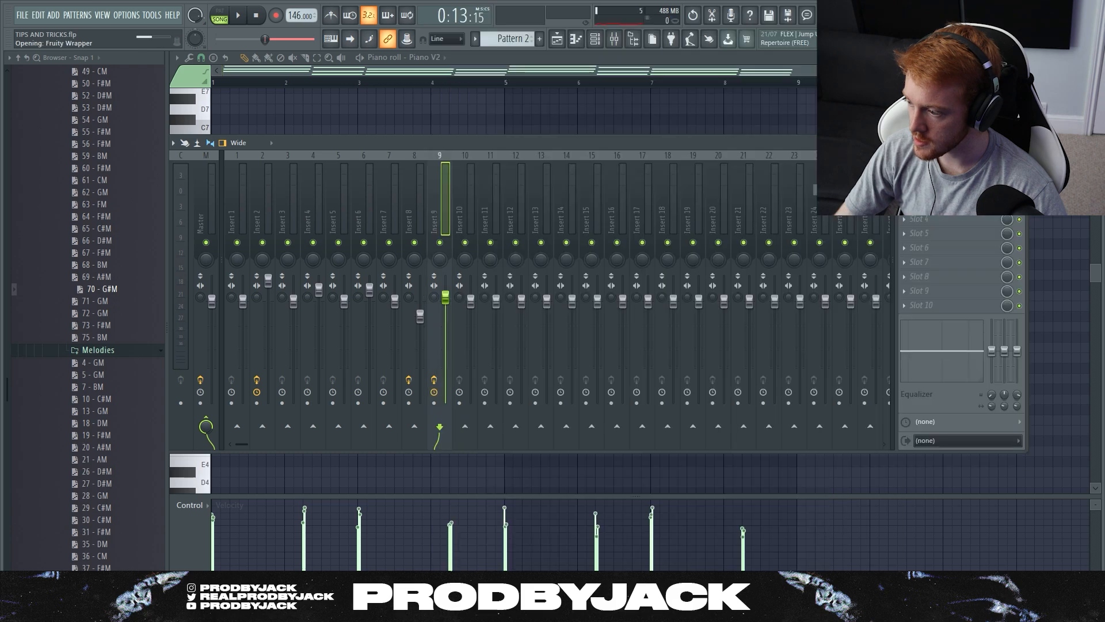
click(360, 196)
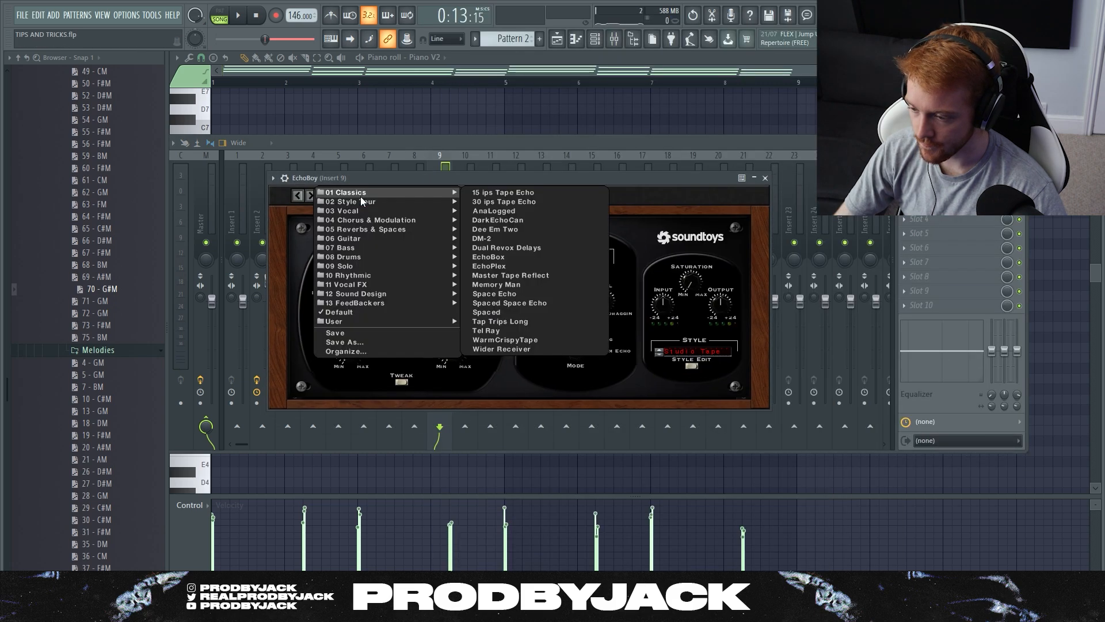
mouse_move(364, 192)
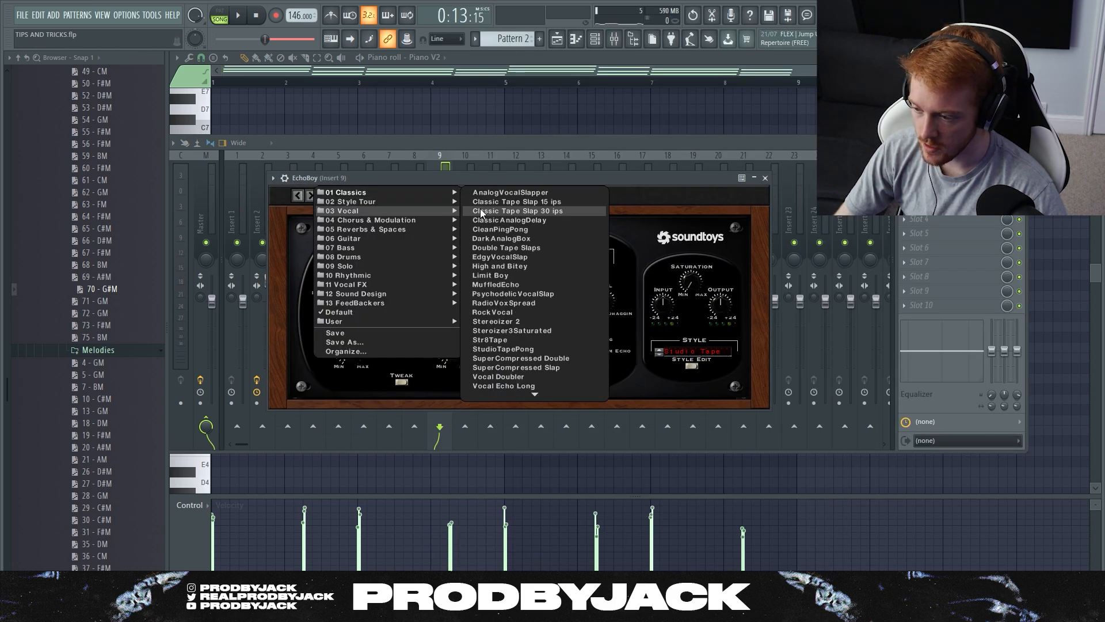
click(514, 210)
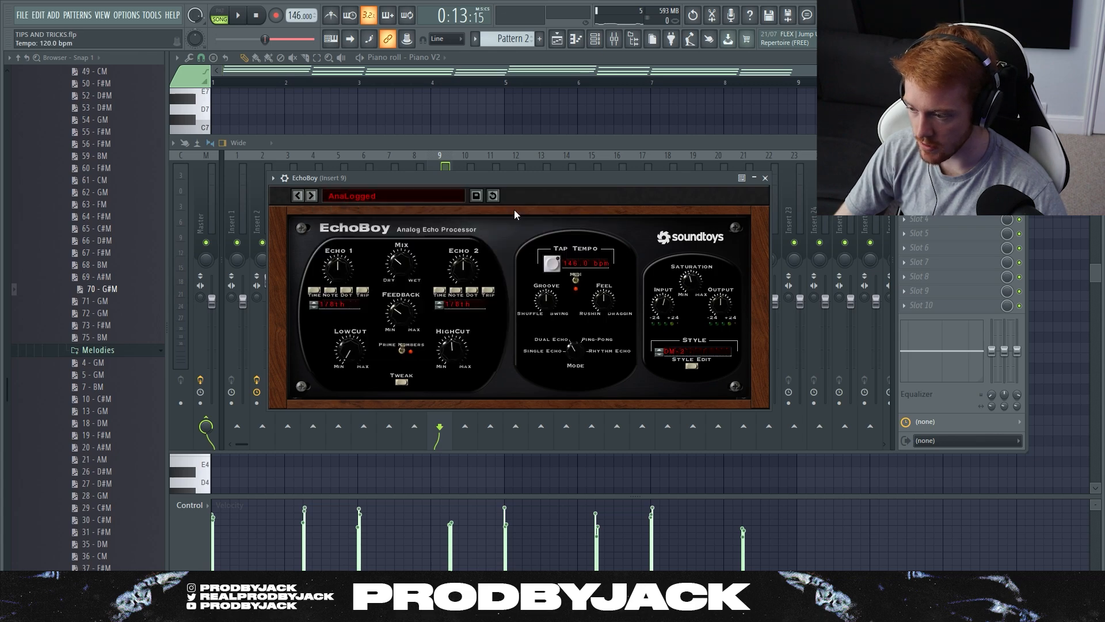
Set EchoBoy's mix to 41.5 %, feedback to 0.55 and Echo 2 to a 1/4 note while listening, and close it
drag(446, 268, 407, 307)
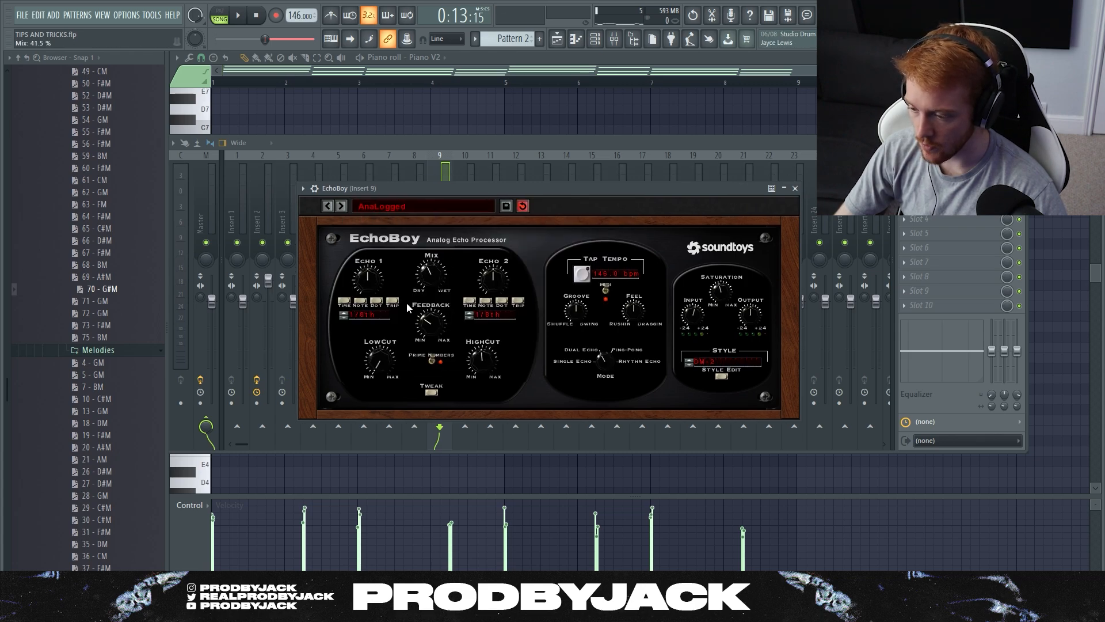
key(space)
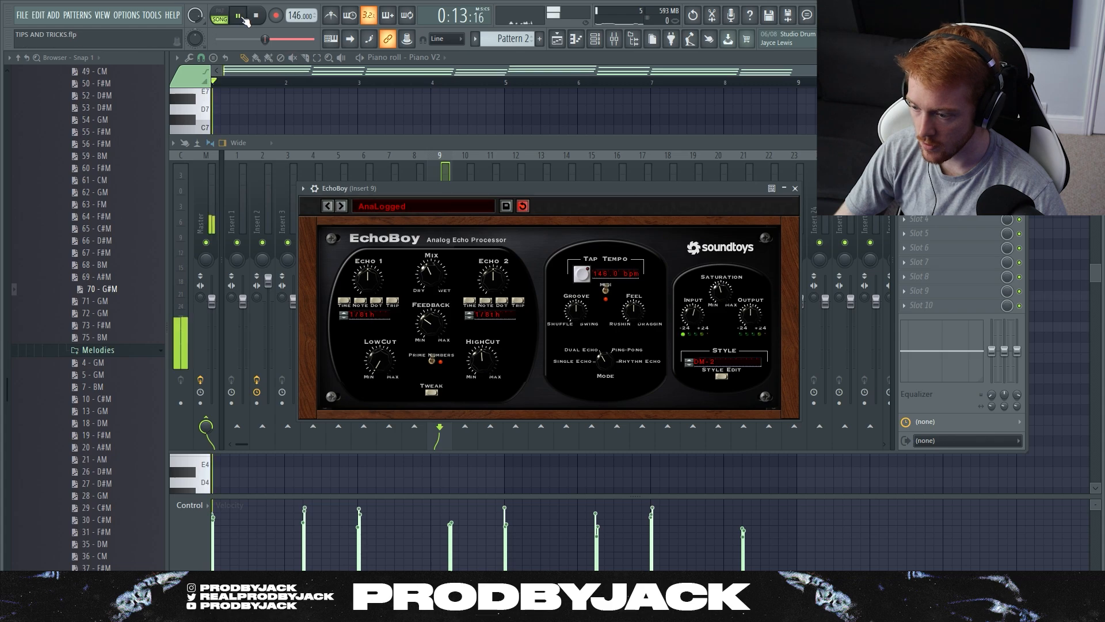
scroll(429, 320, up, 4)
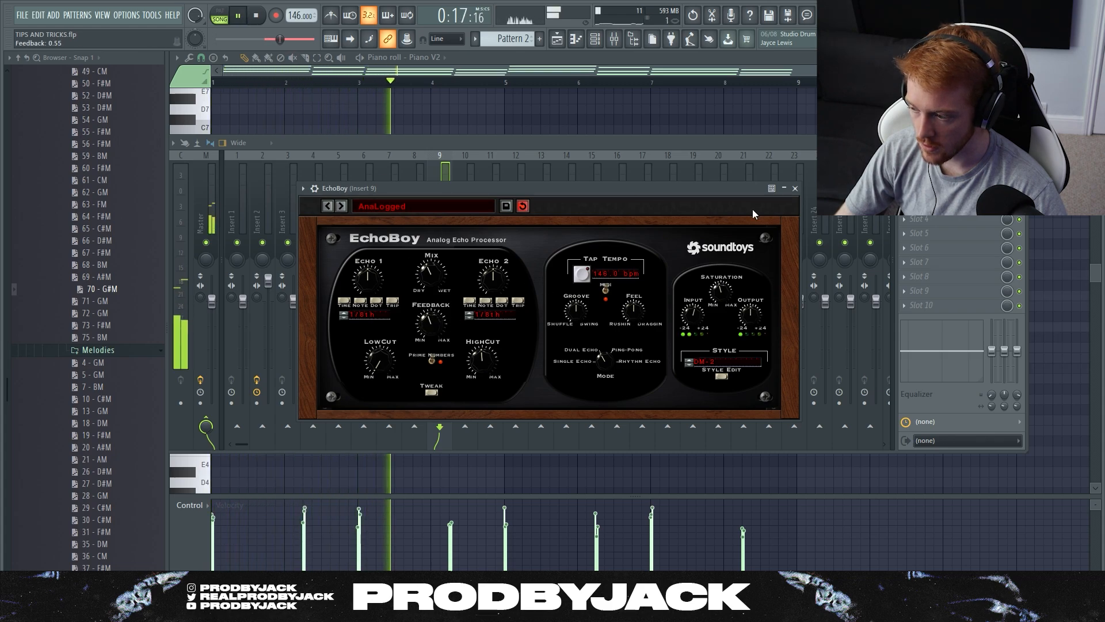
scroll(496, 282, up, 2)
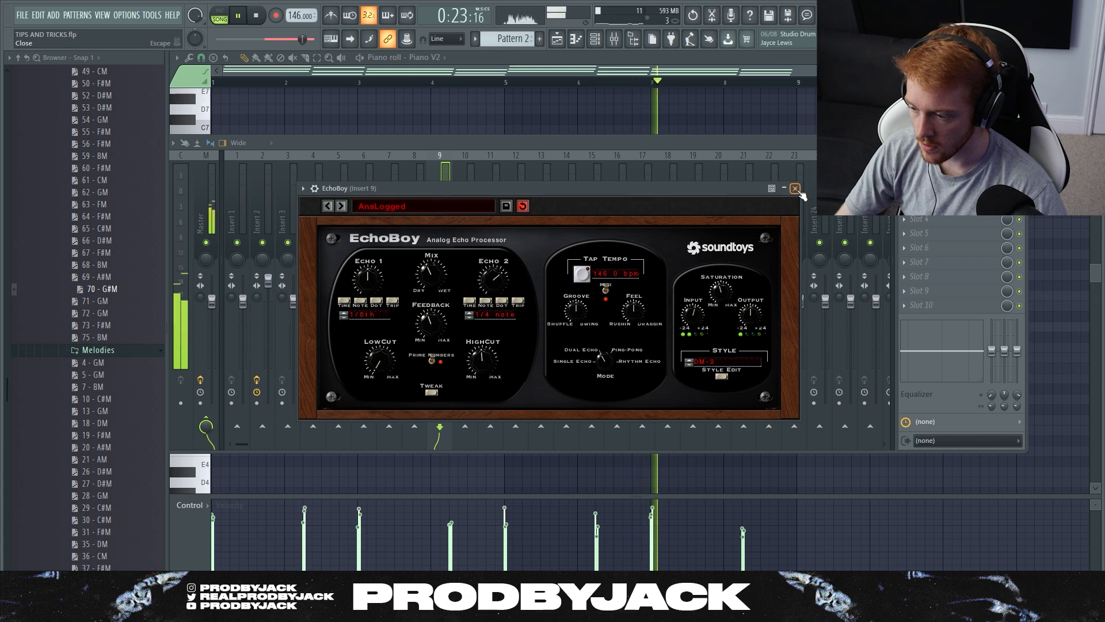
click(795, 189)
key(space)
Add RC-20 Retro Color to the fourth effect slot of insert 9, select the Retro Game (Stereo) preset and play it
click(915, 222)
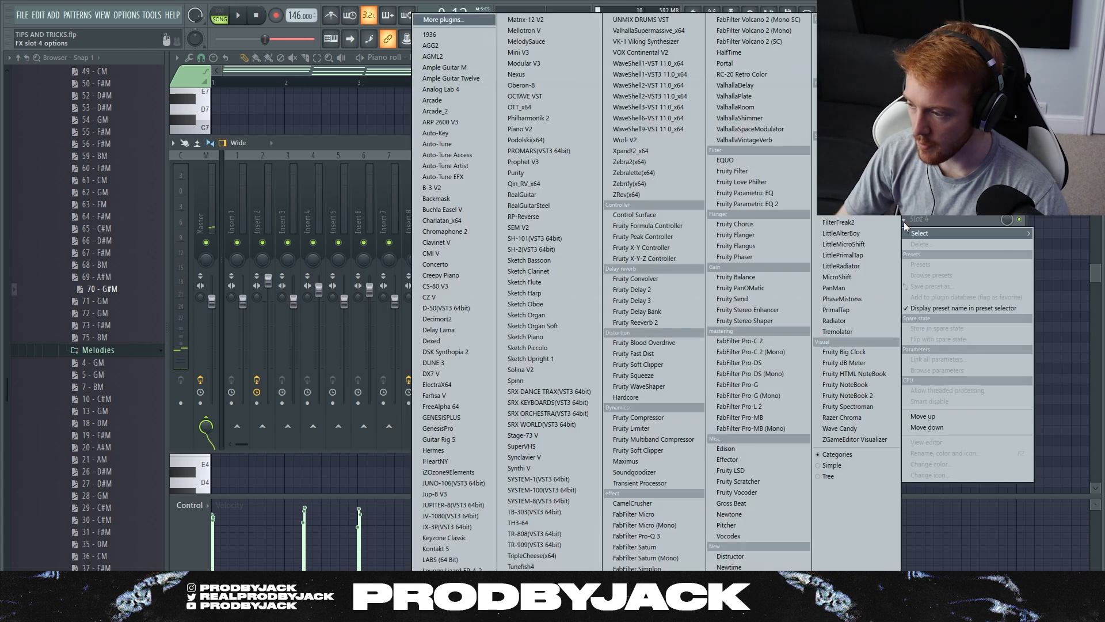
click(752, 77)
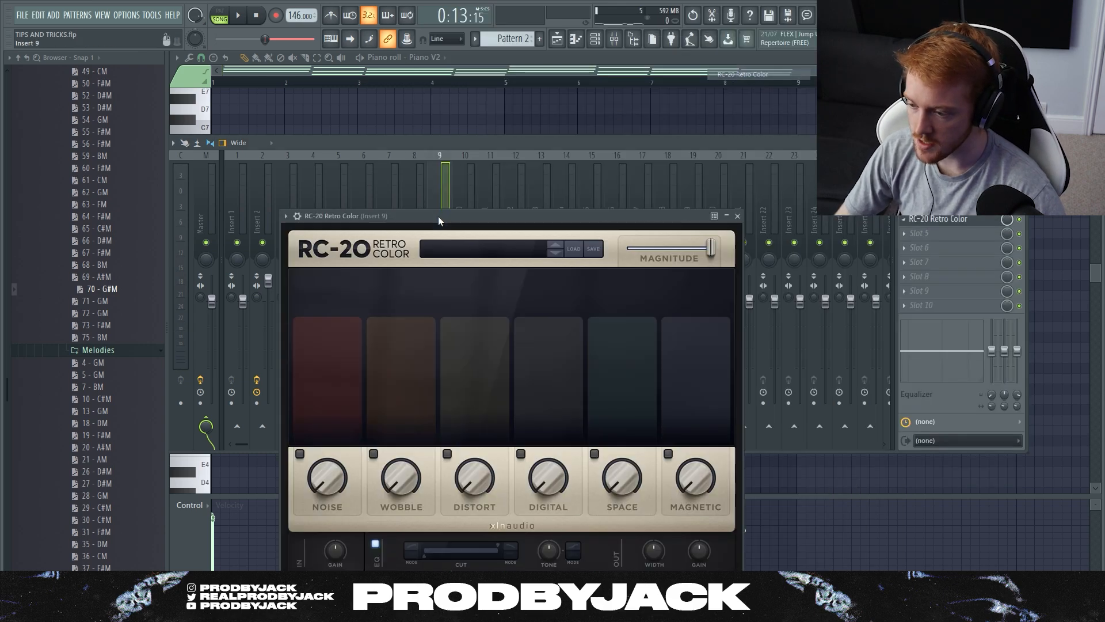
click(483, 196)
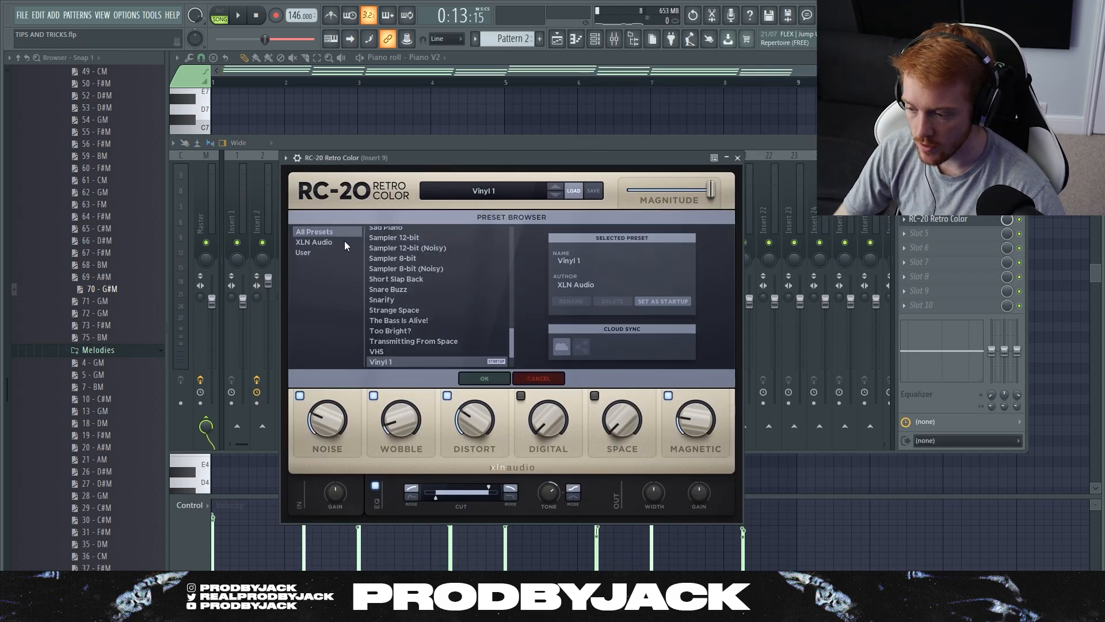
scroll(413, 322, up, 3)
click(404, 299)
key(space)
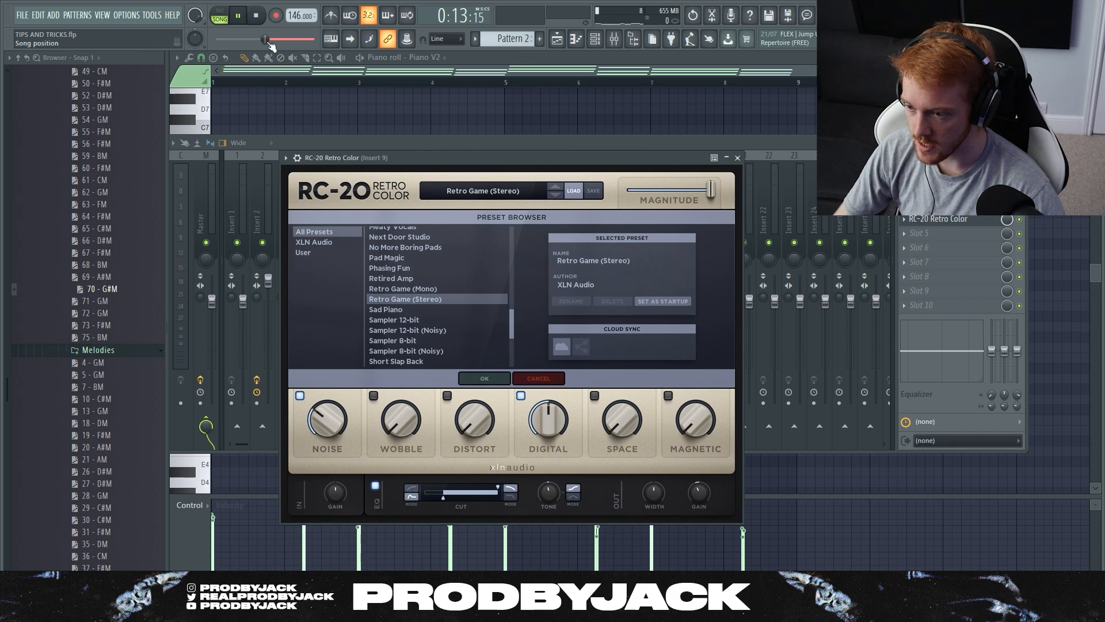
Audition RC-20's Sad Piano and Retired Amp presets during playback and load No More Boring Pads
click(416, 319)
click(409, 310)
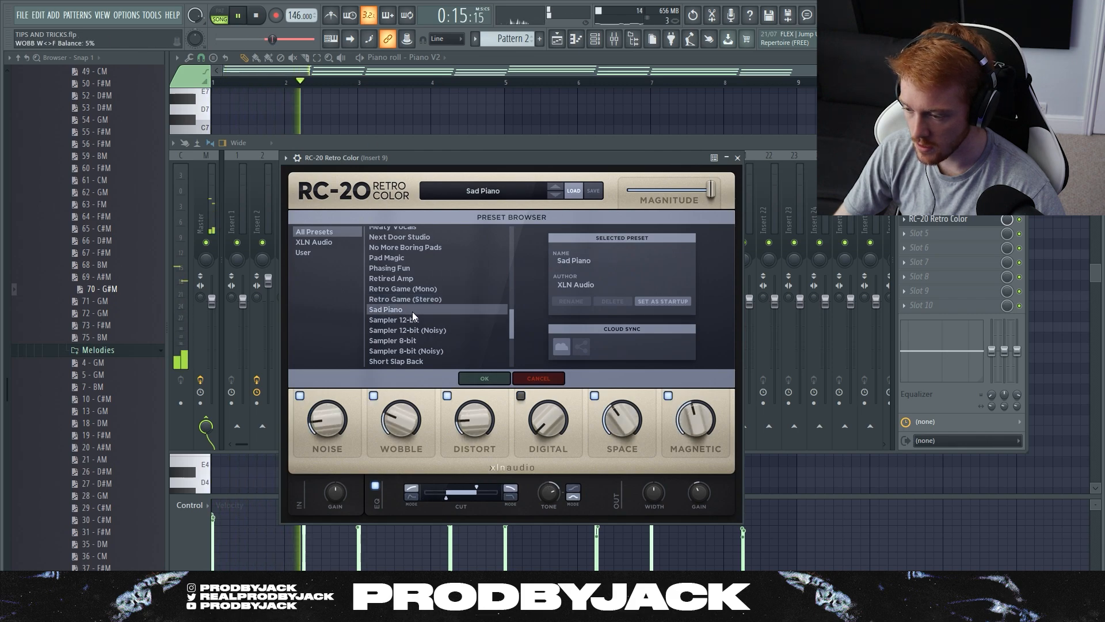
click(405, 279)
scroll(406, 283, up, 3)
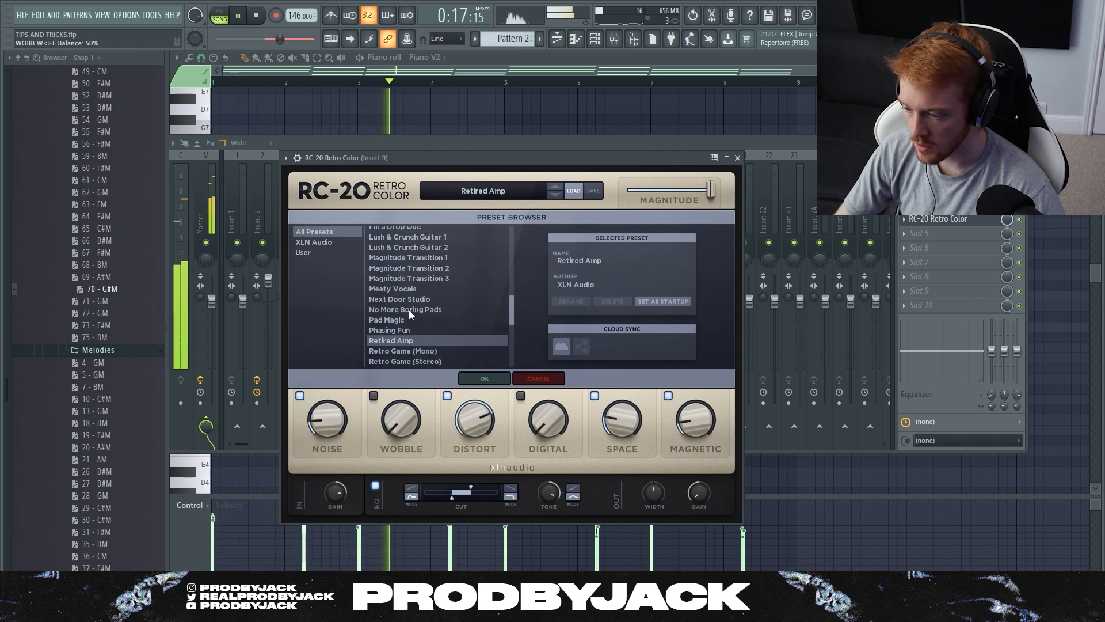
click(408, 310)
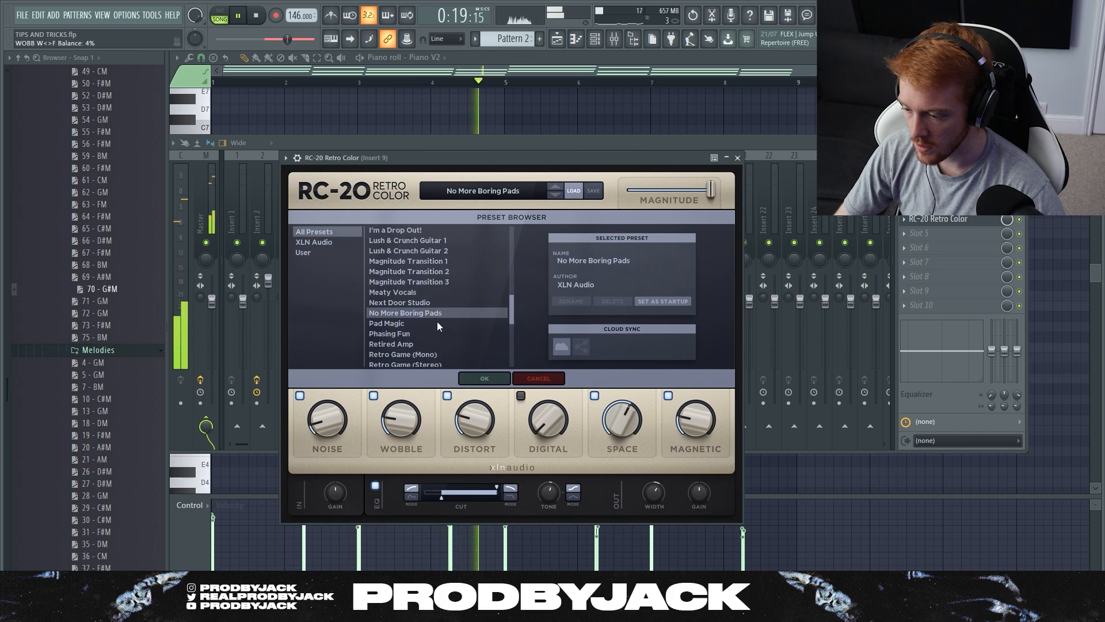
scroll(412, 312, down, 1)
Add ValhallaSupermassive to the fifth effect slot of insert 9 and try its Sagittarius mode during playback
click(919, 233)
mouse_move(920, 248)
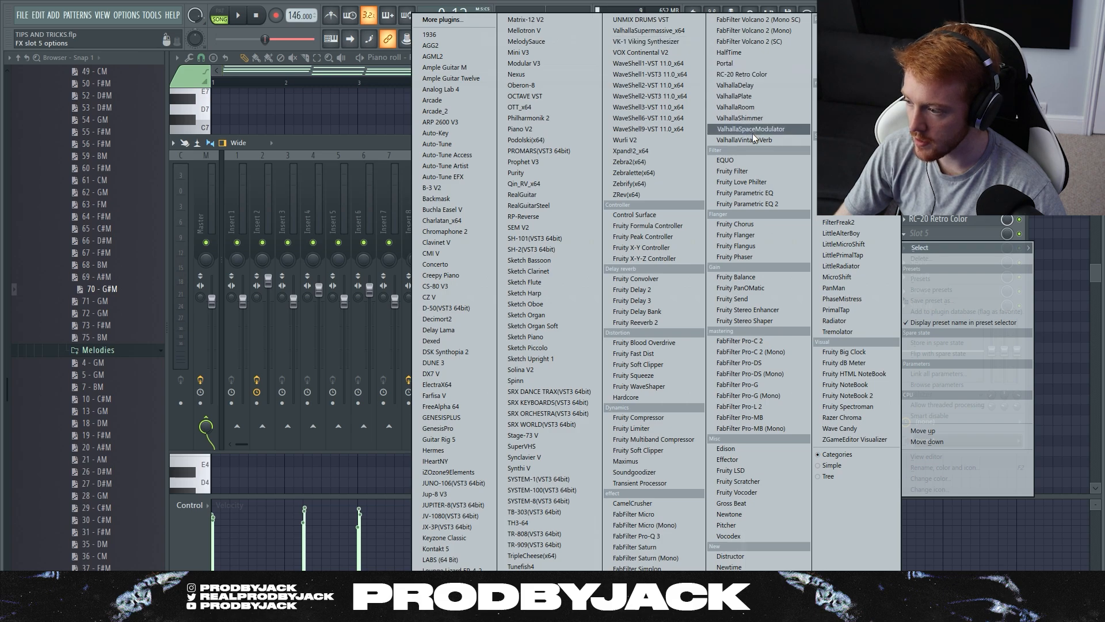
click(648, 30)
drag(372, 111, 409, 131)
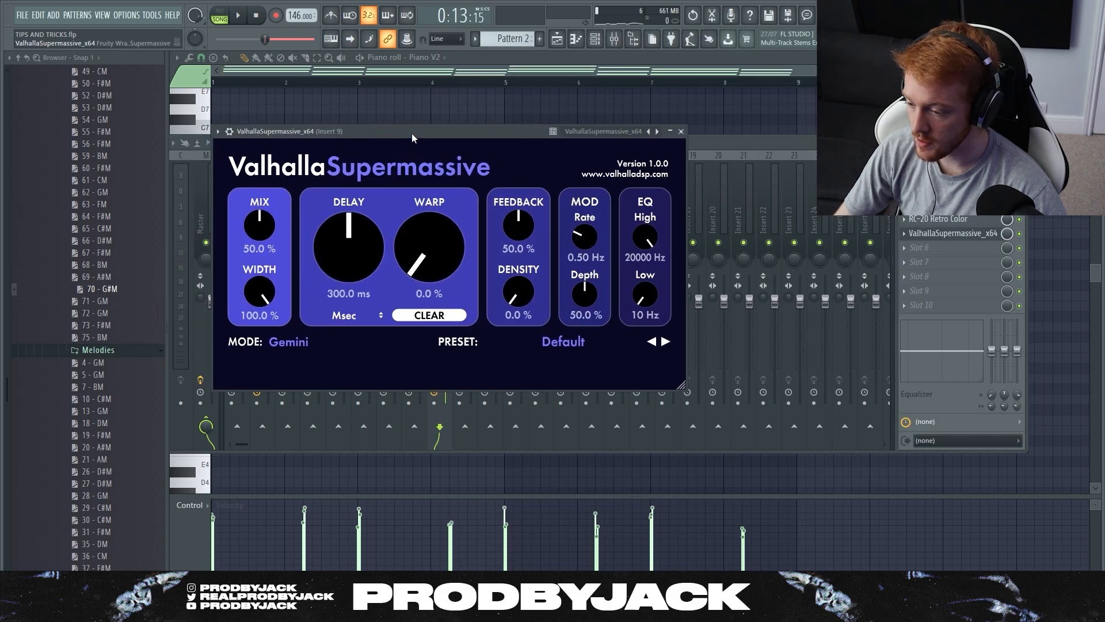
key(space)
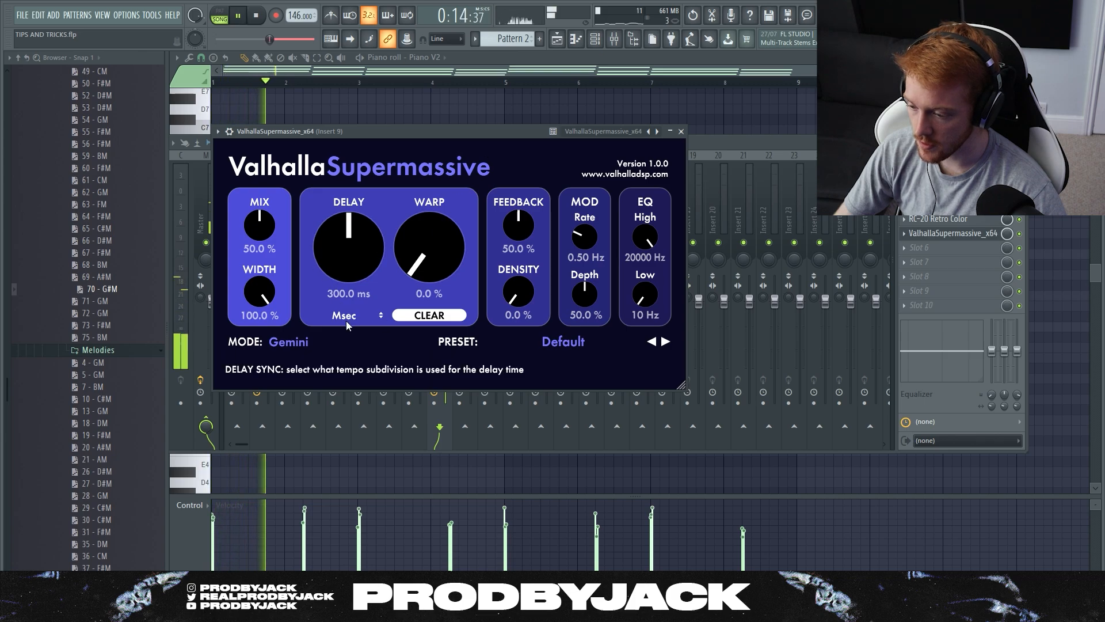
click(289, 341)
click(302, 402)
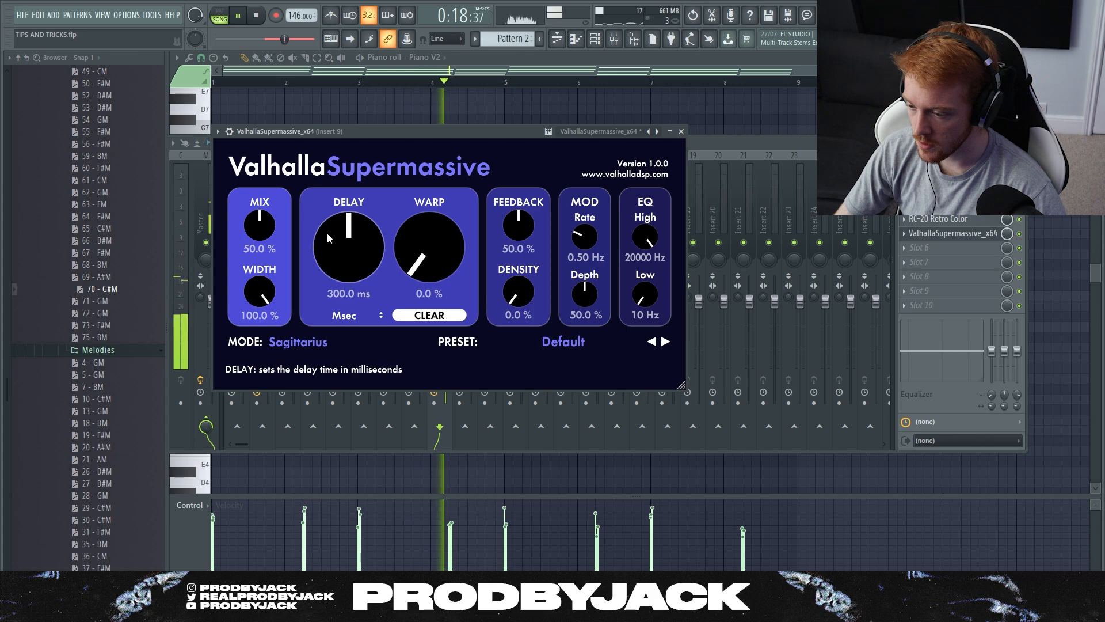
Load Supermassive's Reverse Eighth-note preset, set feedback to 20.0 % and mix to 24.4 %, and stop playback
click(652, 342)
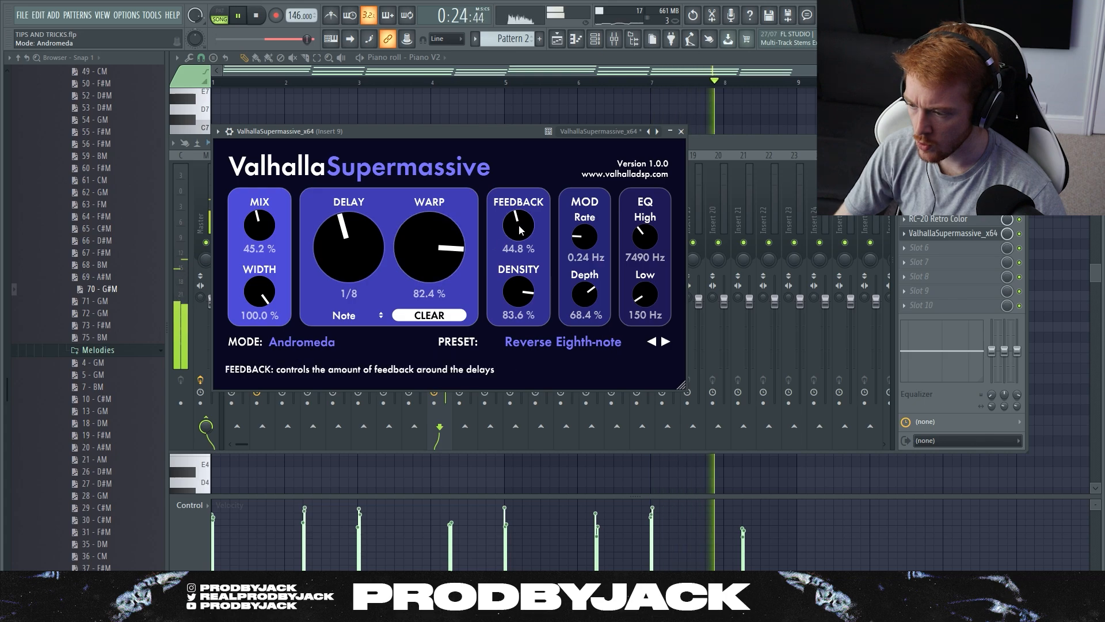
scroll(517, 228, down, 8)
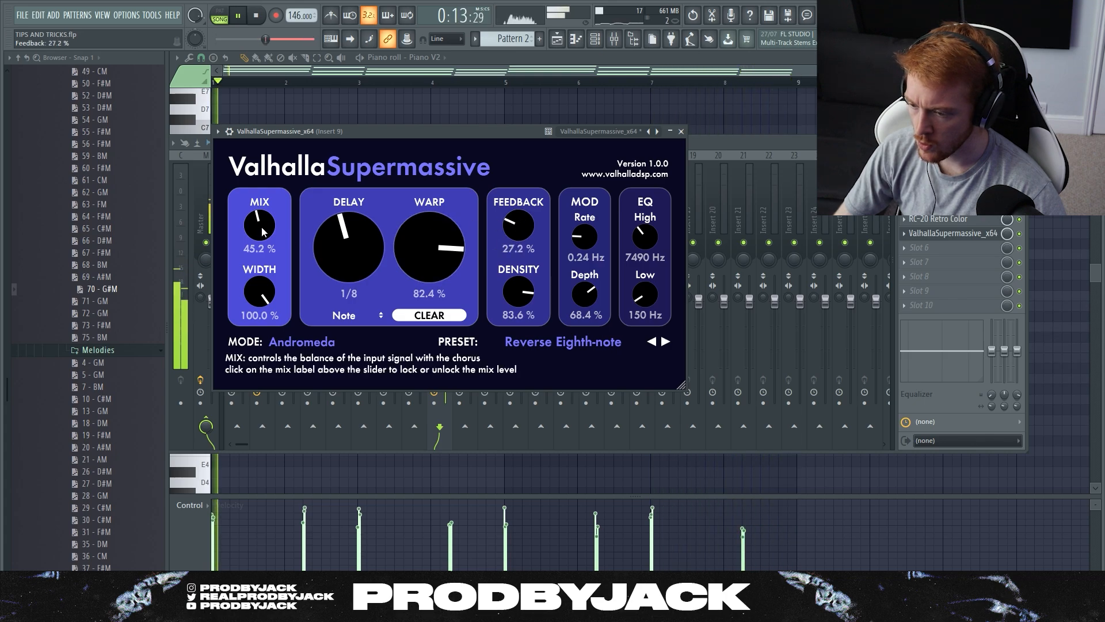
scroll(259, 225, down, 4)
key(space)
Add Portal to the sixth effect slot of insert 9 and load its Mangle Smear preset
click(919, 247)
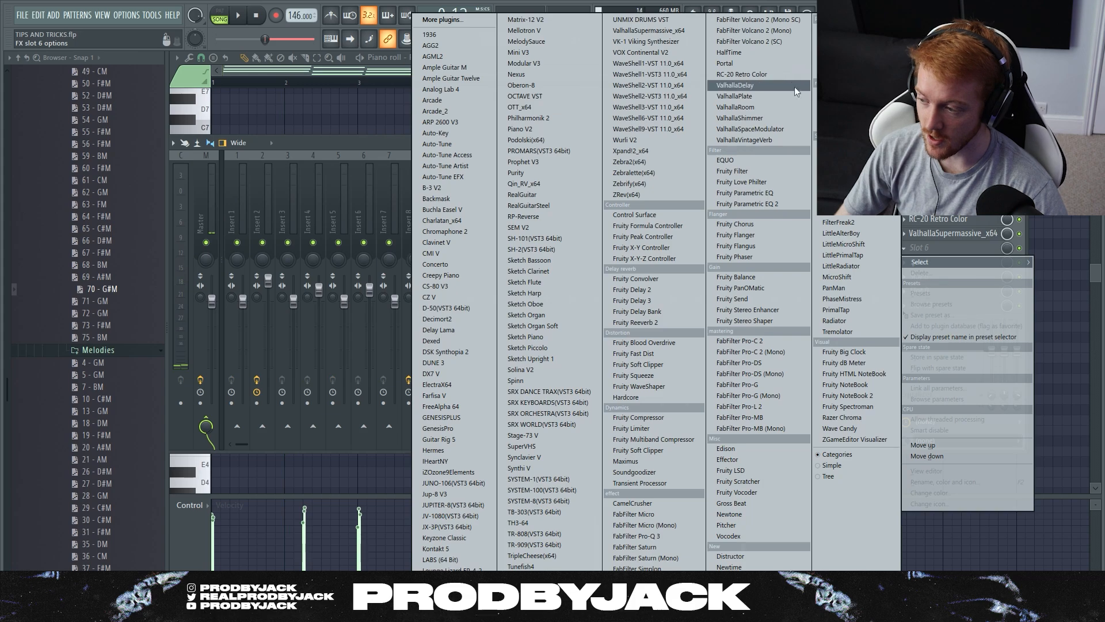
click(760, 65)
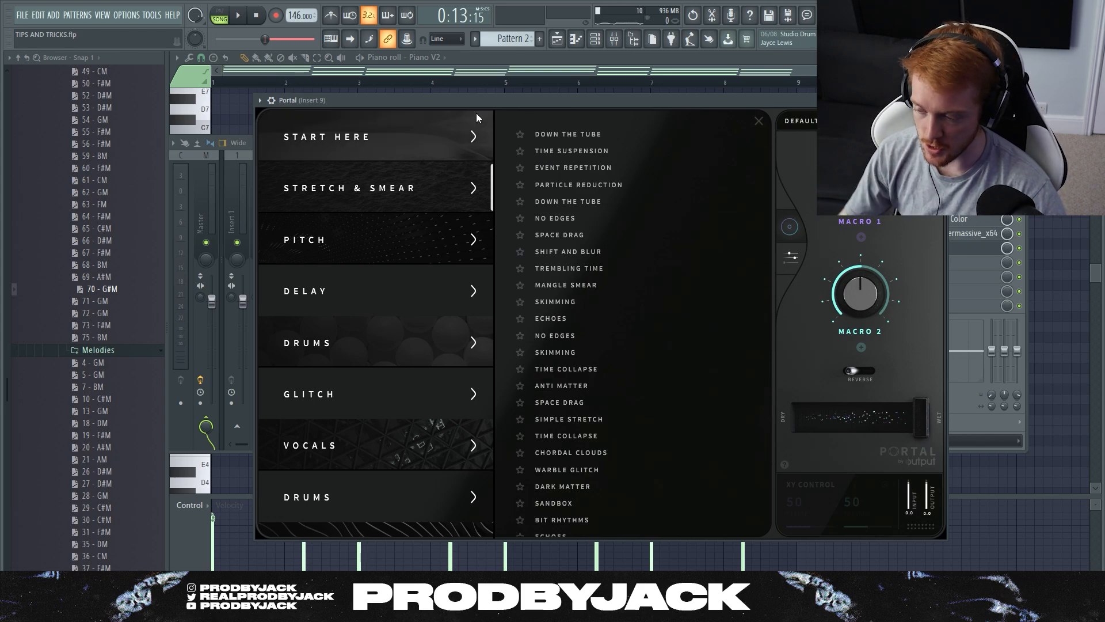
click(554, 284)
drag(671, 97, 677, 91)
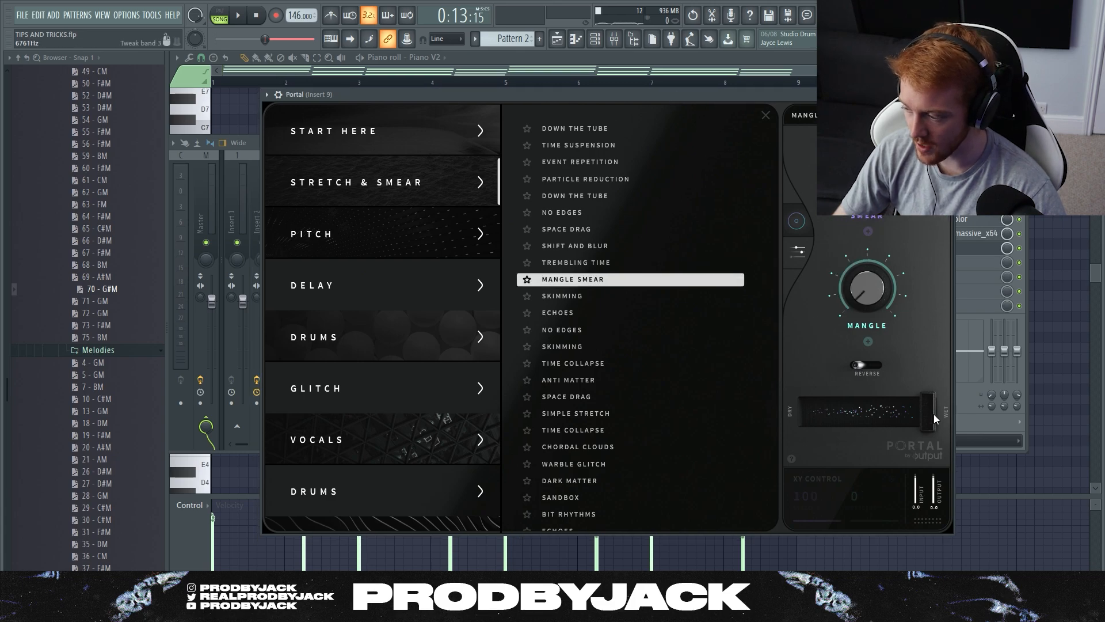
Play the melody while lowering Portal's dry/wet to 12 %, and stop playback
key(space)
drag(933, 413, 844, 423)
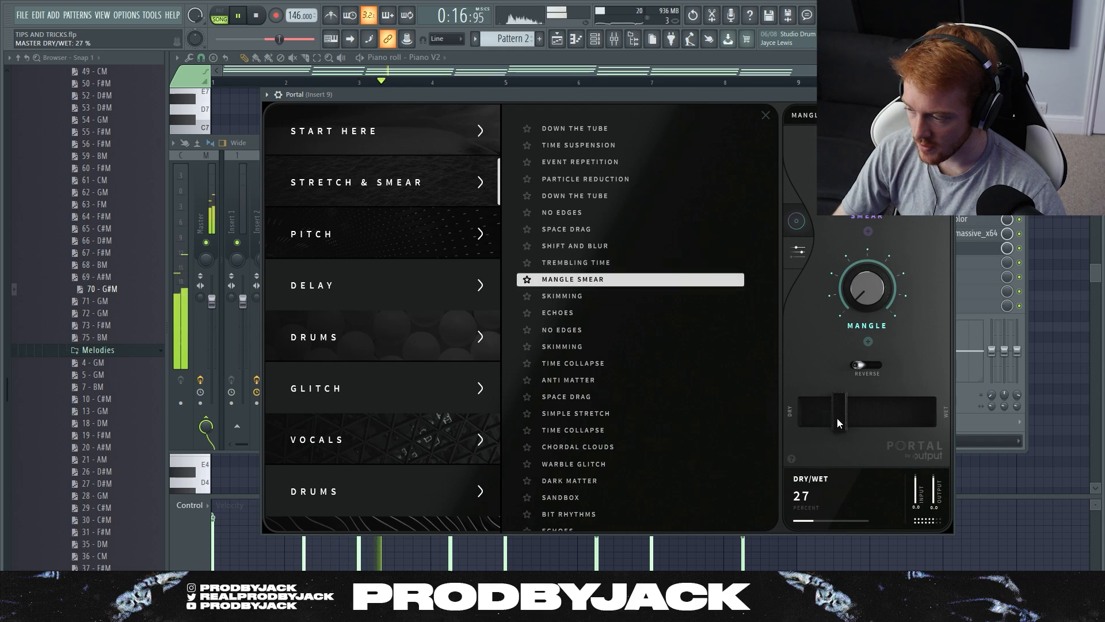
drag(838, 423, 817, 425)
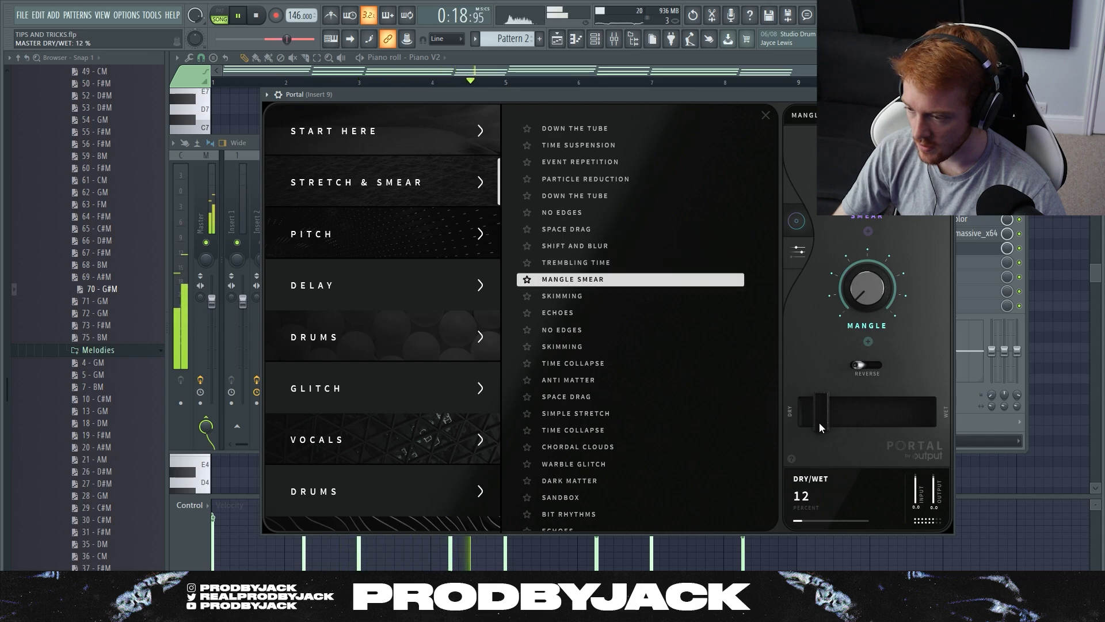
key(space)
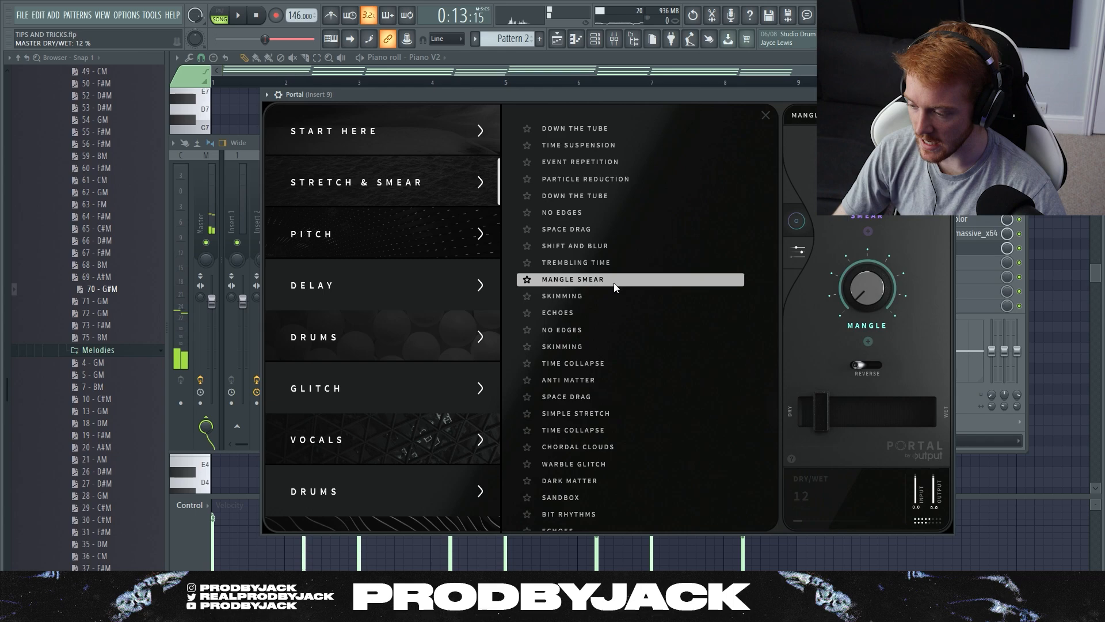
Audition Portal presets, load Pitch Artefacts from Guitar & Keys with dry/wet at 17 %, and close the plugin
click(555, 364)
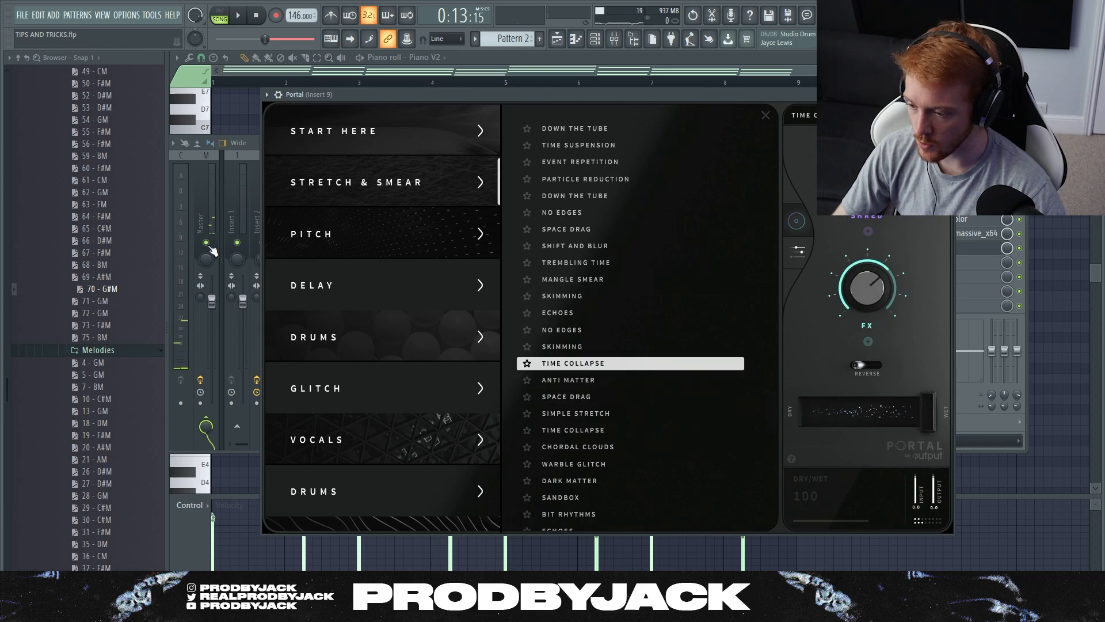
scroll(327, 190, down, 5)
click(358, 201)
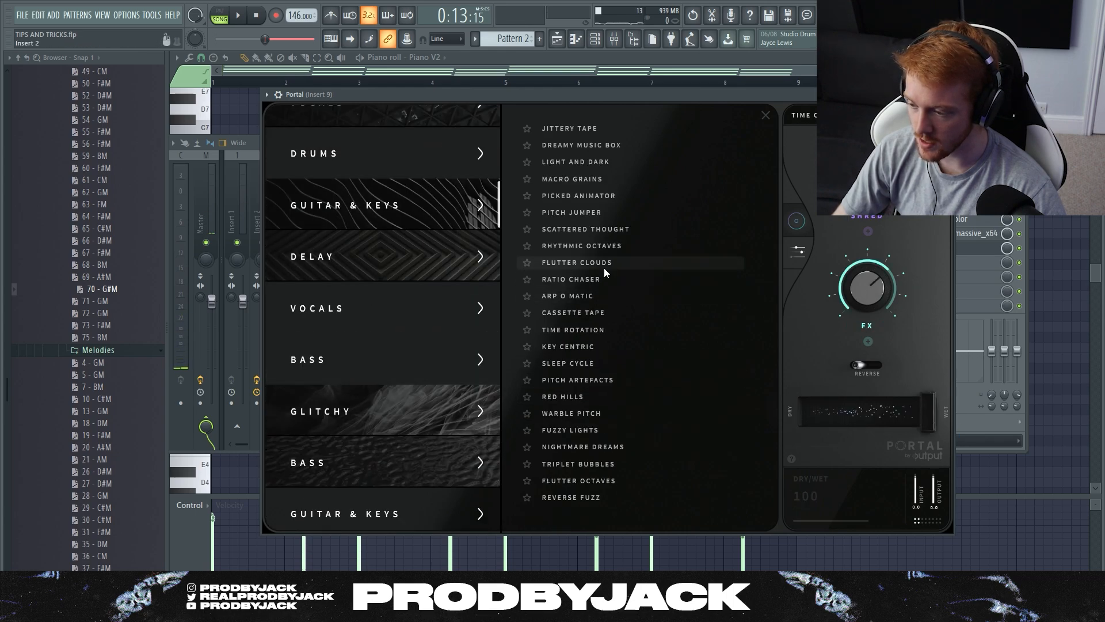
click(604, 265)
key(space)
drag(924, 418, 839, 421)
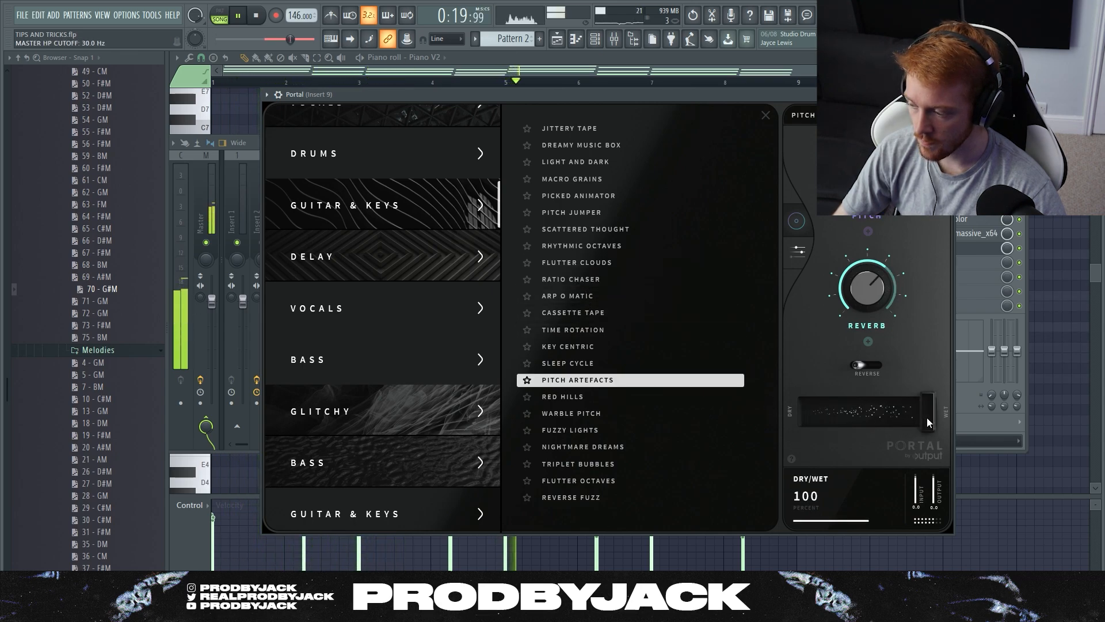
drag(926, 421, 827, 421)
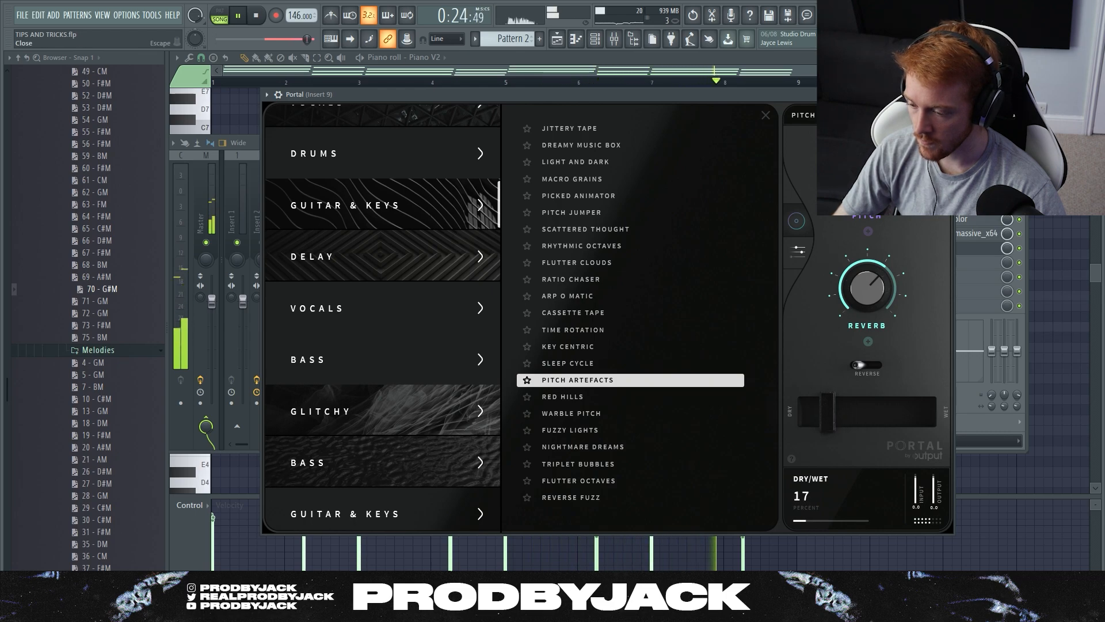
click(946, 94)
key(space)
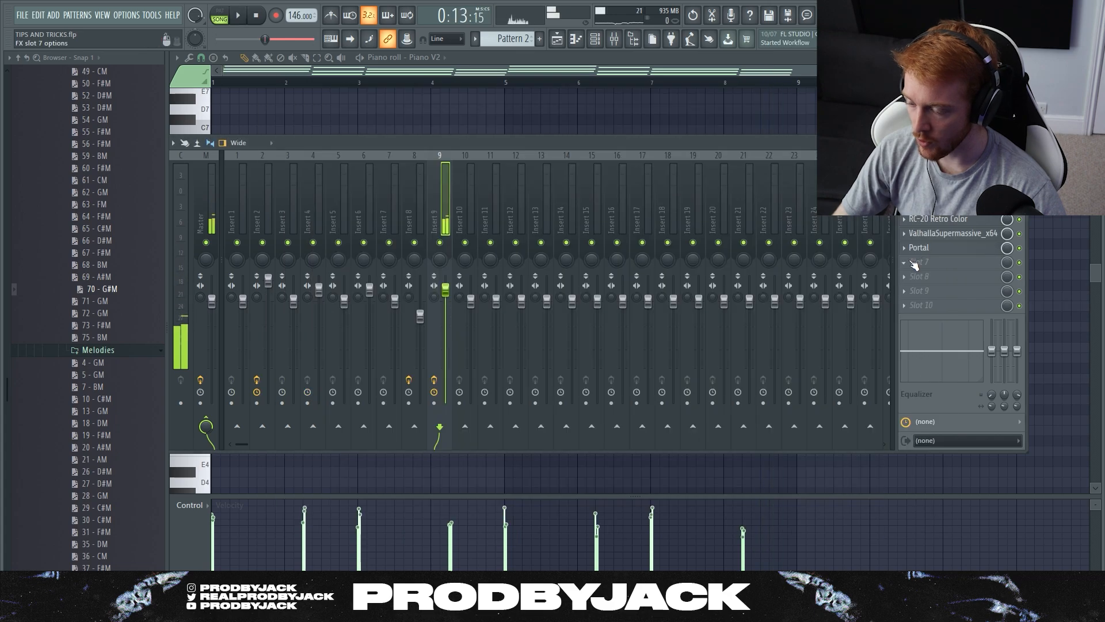
Add Decimort2 to the seventh effect slot of insert 9 and open its preset list
click(909, 263)
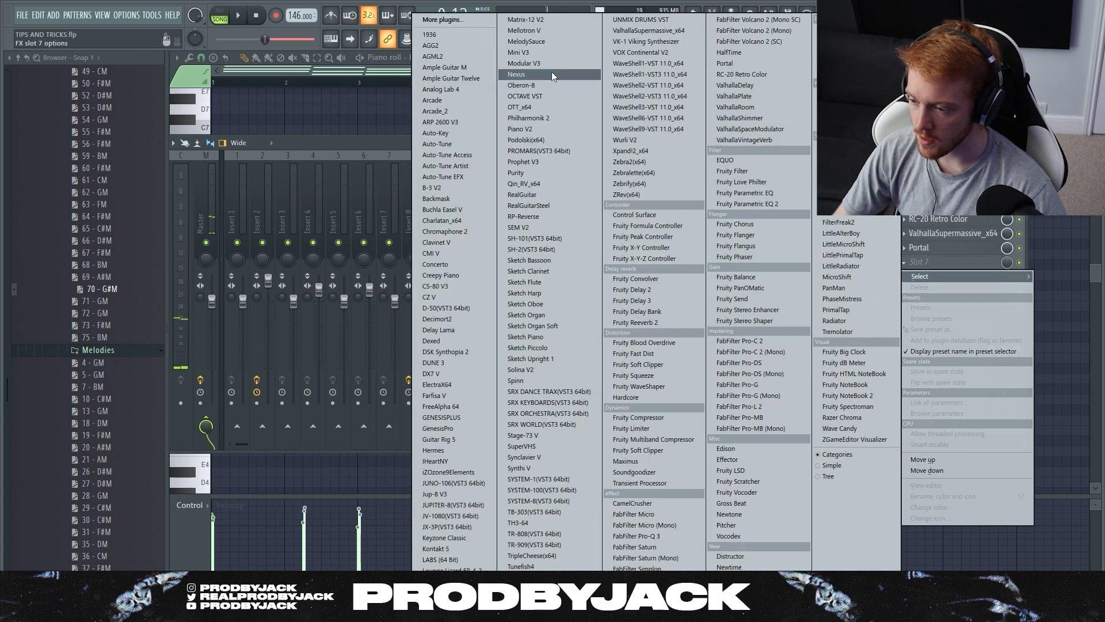
click(470, 320)
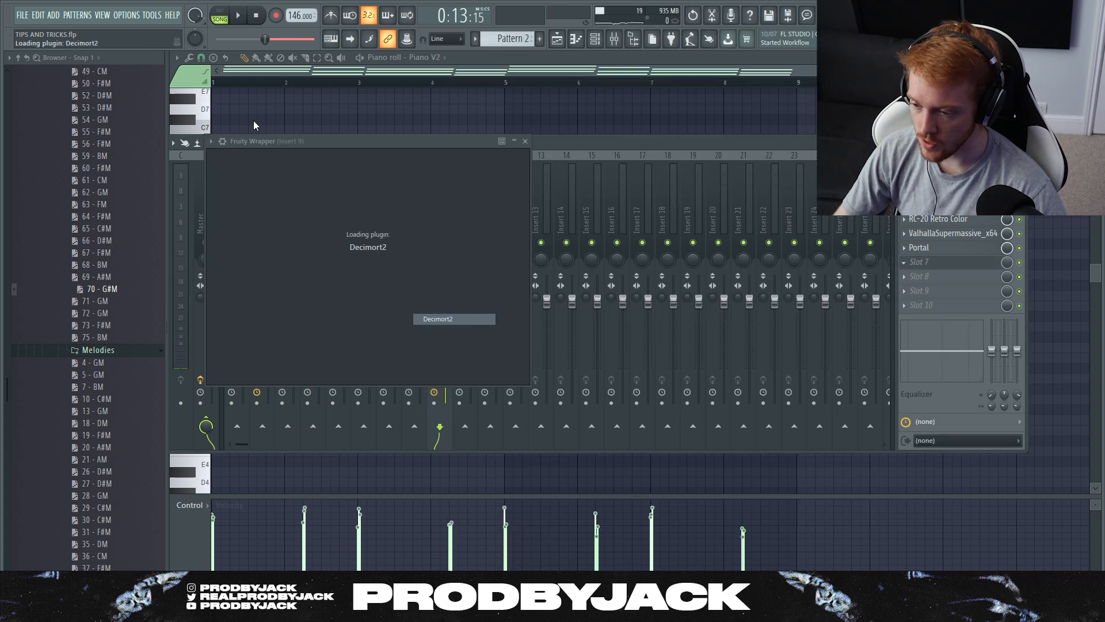
click(352, 184)
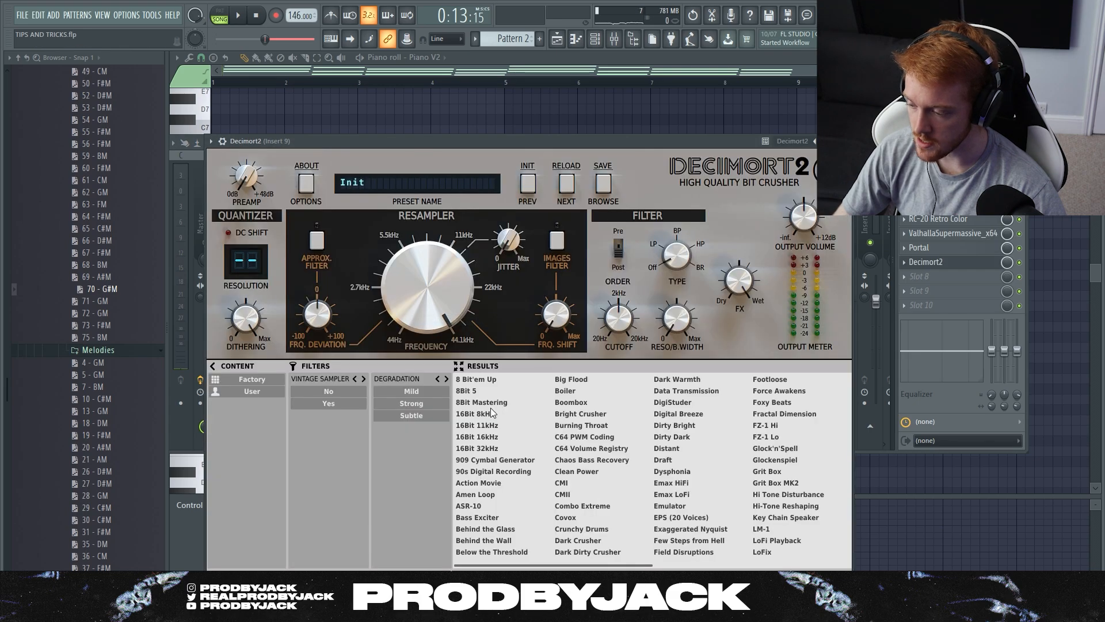
Audition the Decimort2 presets S20 Mid, Ringing the Bell, Rewind Tapes!, Shakey Unit and Tape Hiss on the melody
scroll(495, 410, down, 2)
click(660, 440)
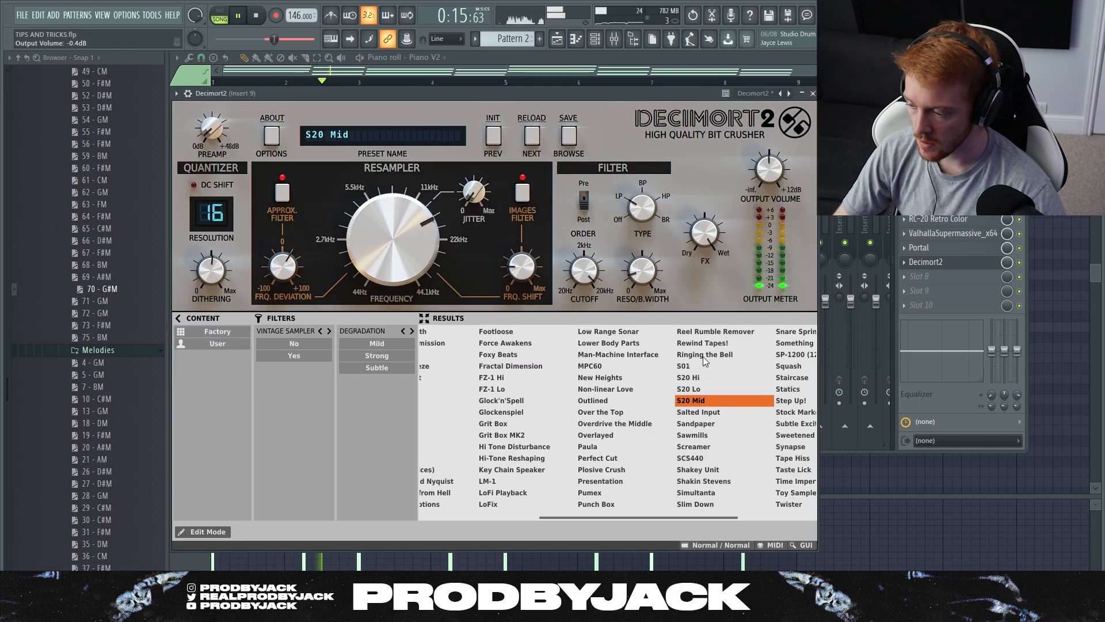
click(702, 357)
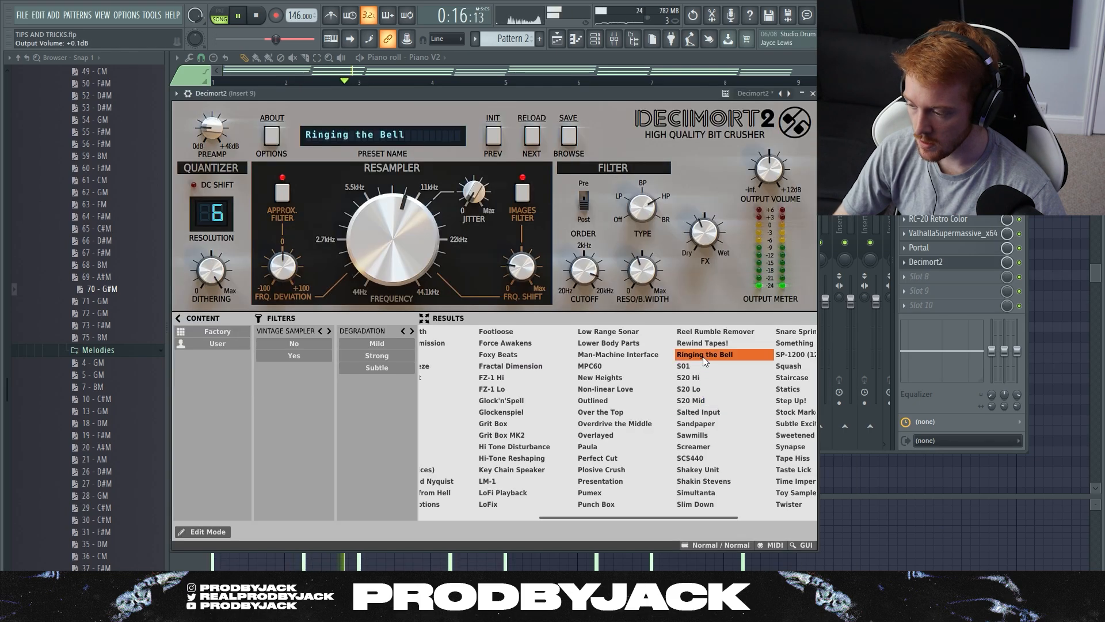
click(703, 344)
click(714, 471)
scroll(707, 467, down, 1)
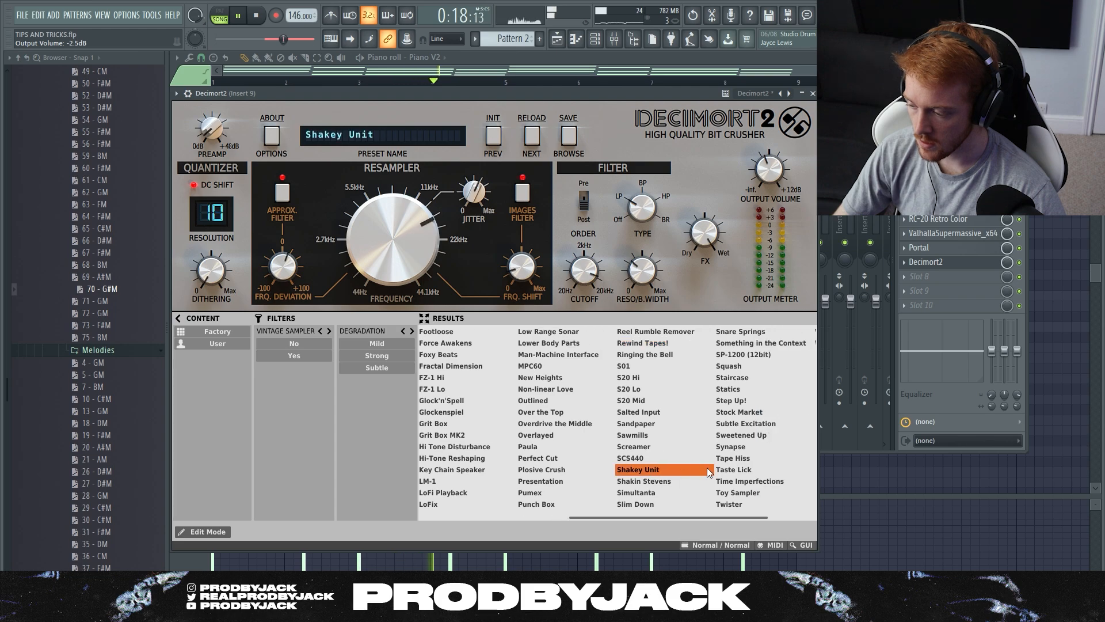
click(731, 459)
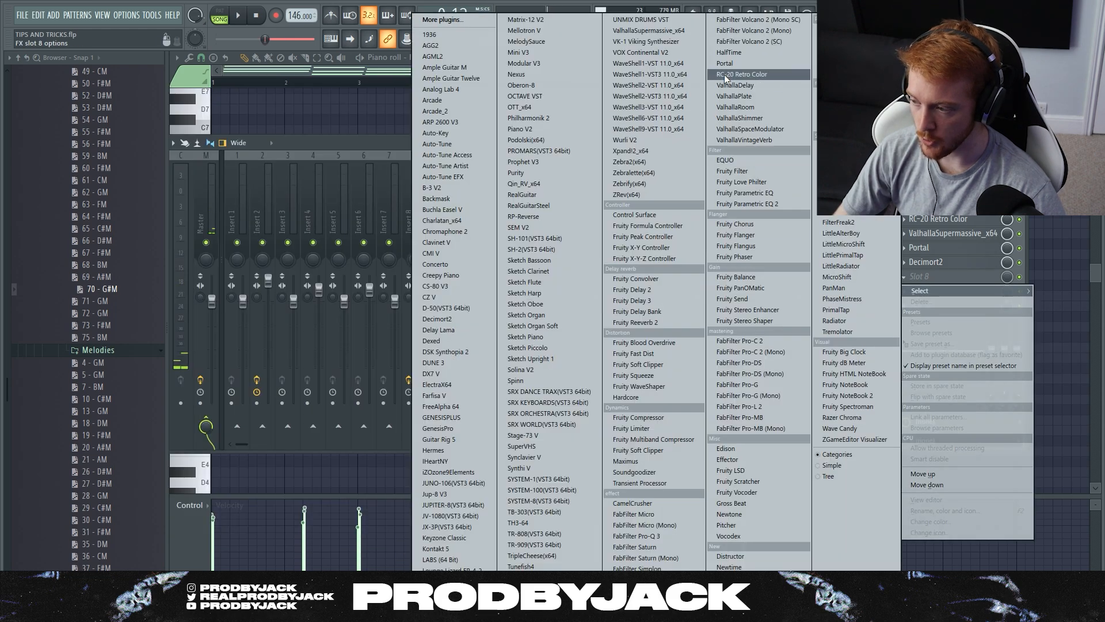
Add HalfTime to the eighth effect slot of insert 9 and play the melody
click(734, 75)
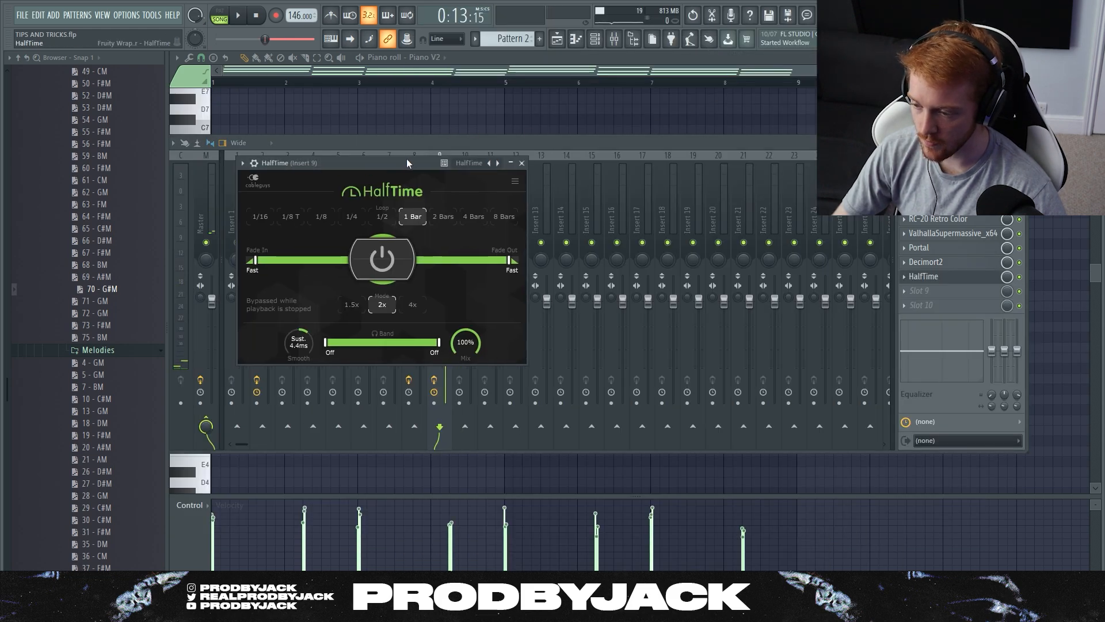
key(space)
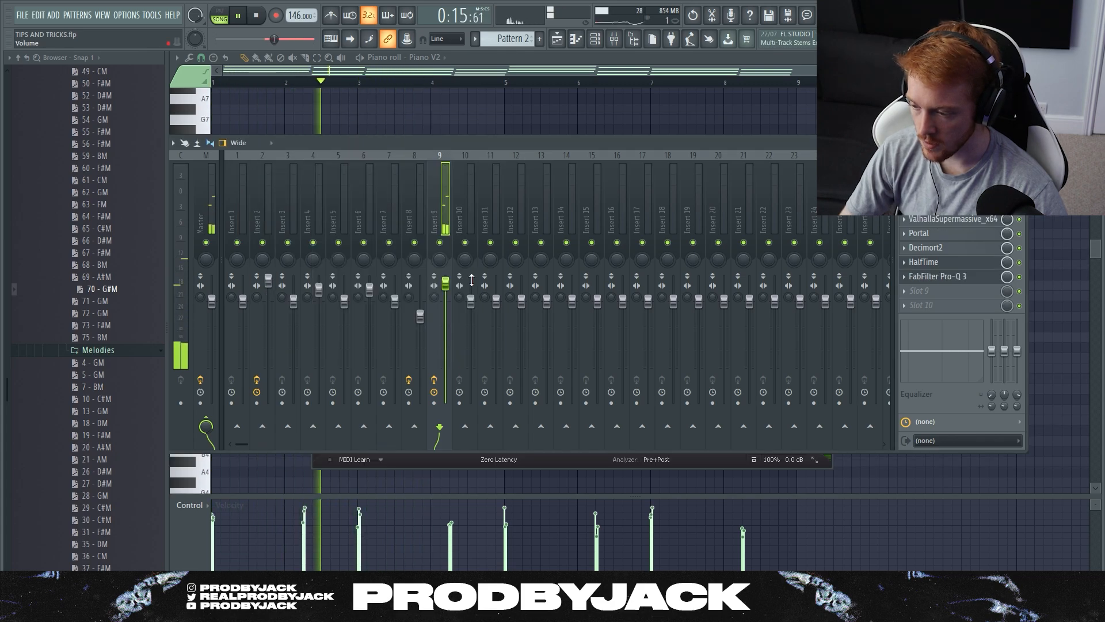
Reopen Decimort2 on insert 9, load the Wimpy Beats preset and adjust the resampler frequency
click(942, 247)
click(742, 344)
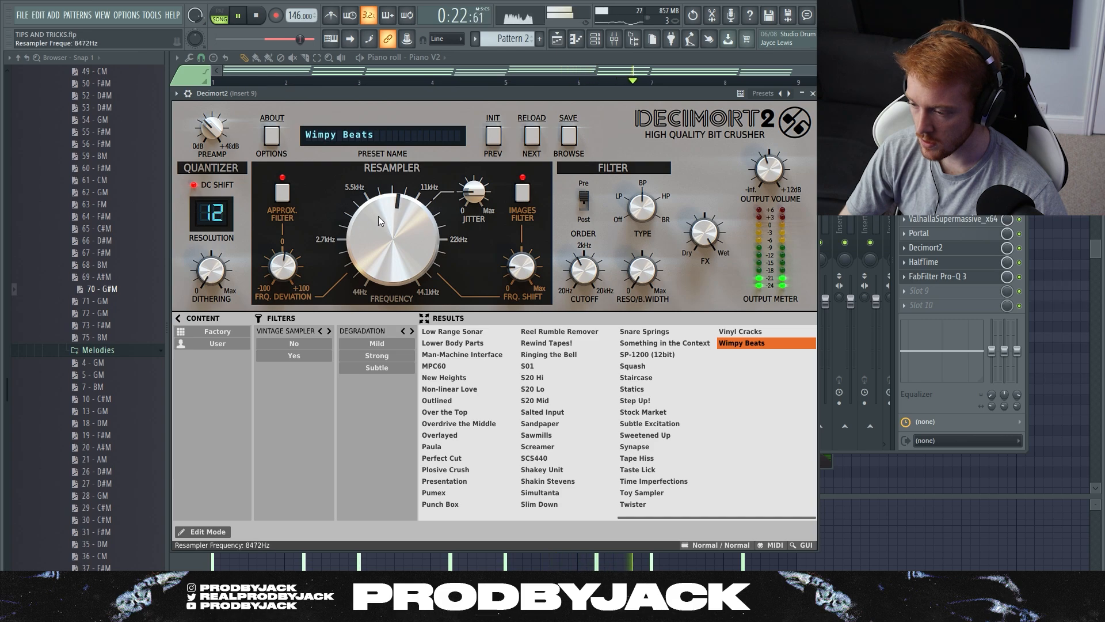
drag(378, 215, 380, 198)
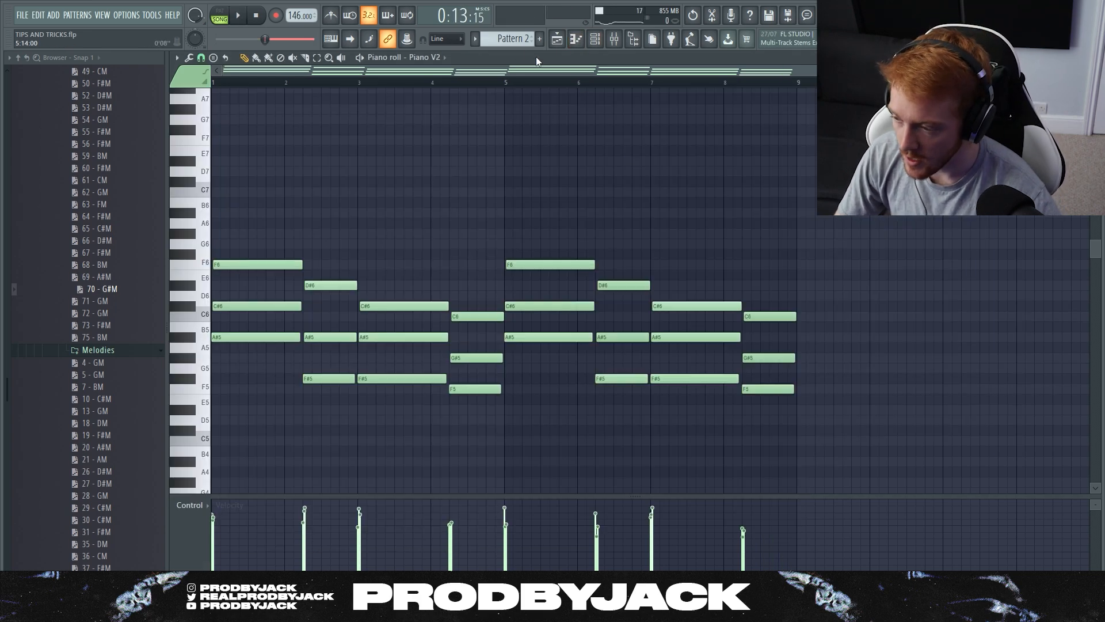
Review the ValhallaSupermassive settings in insert 9's effect chain and close the plugin
click(556, 39)
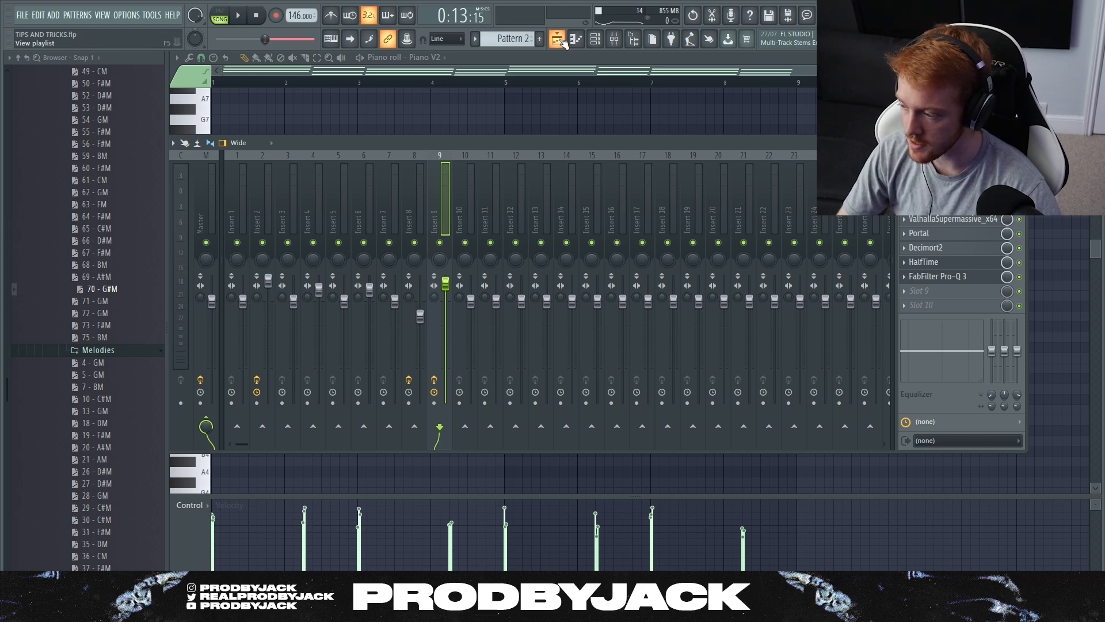
click(953, 221)
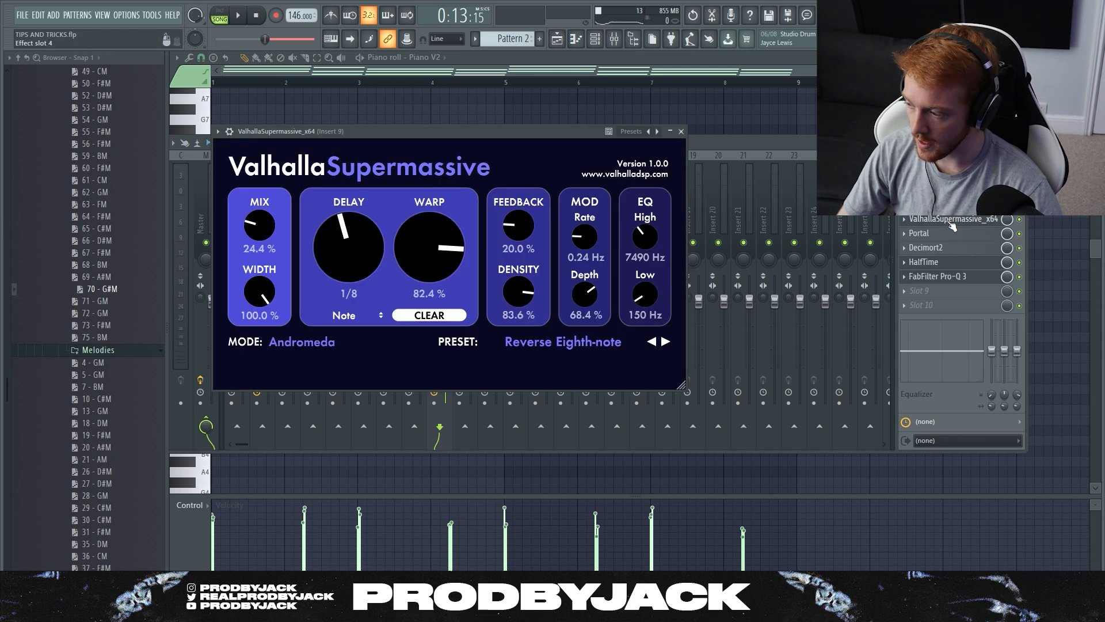
click(681, 132)
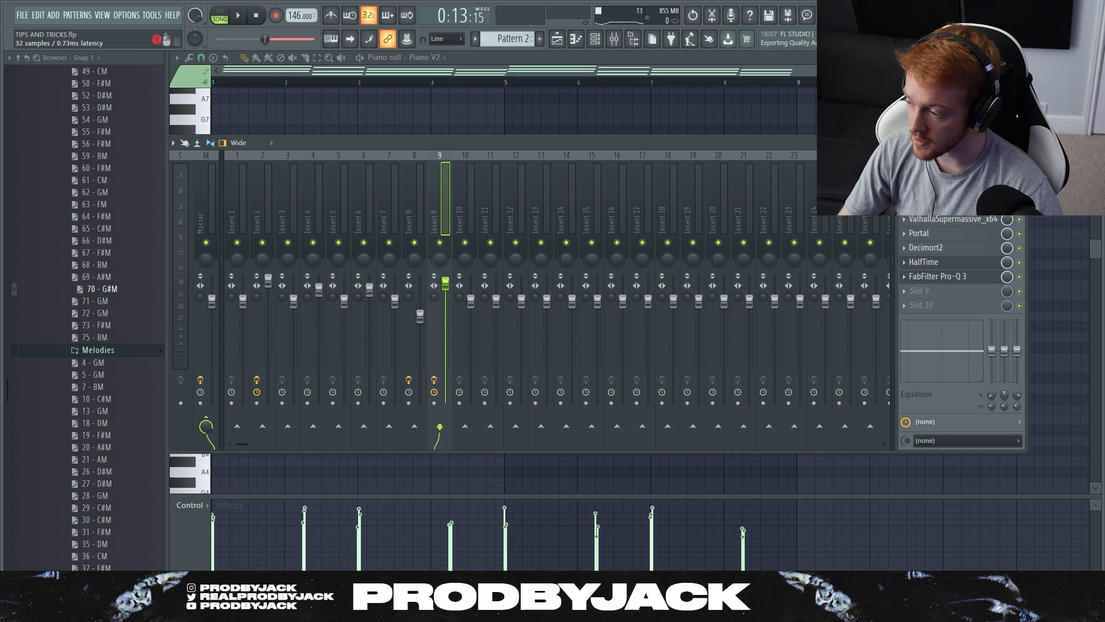
Show the playlist and switch to the 192.flp project
click(561, 38)
click(622, 340)
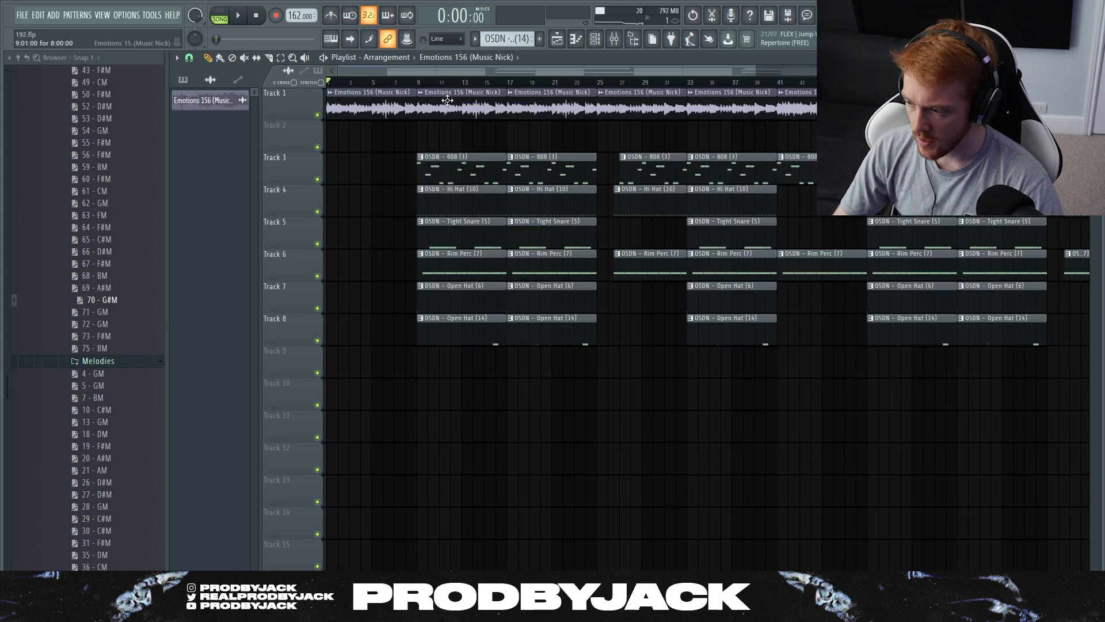
Play the arrangement from bar 25, where the drums drop out and come back in
scroll(447, 101, down, 5)
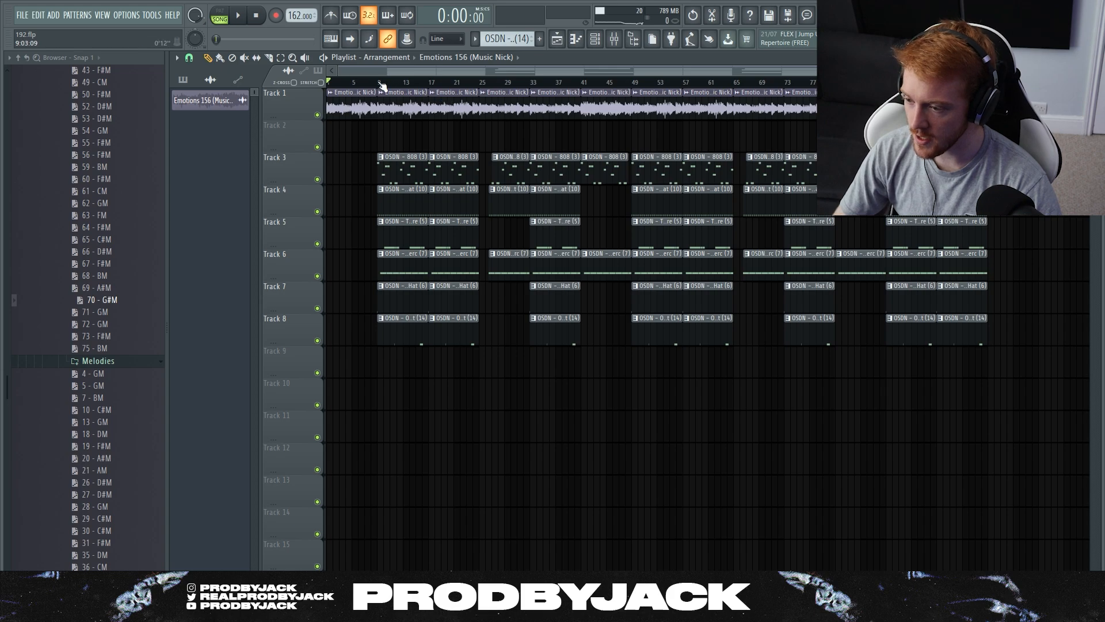
scroll(488, 174, up, 5)
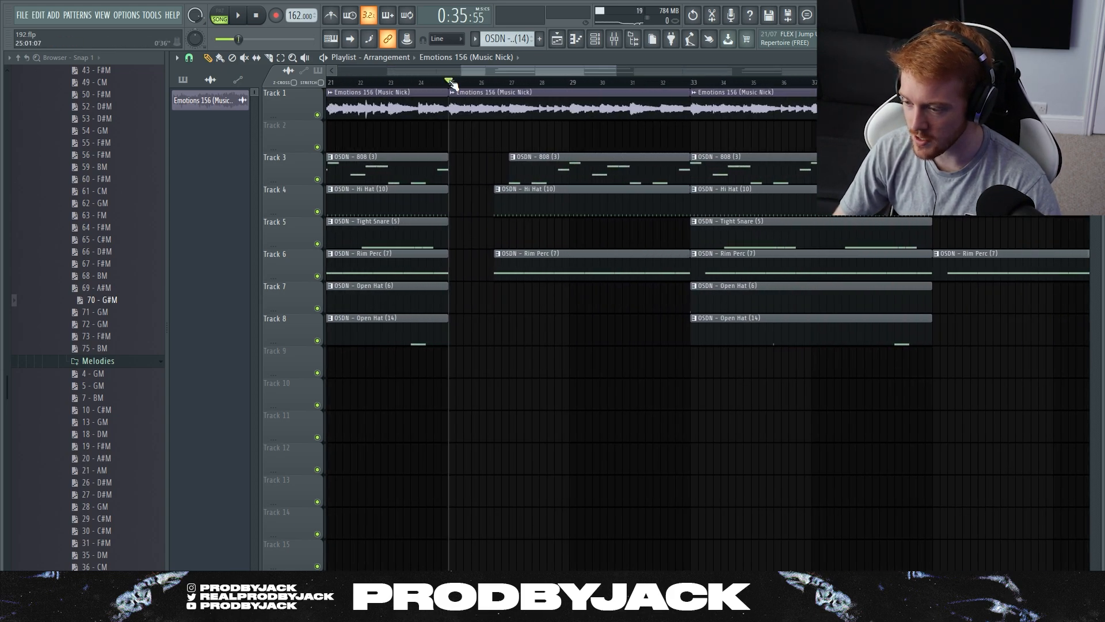
key(space)
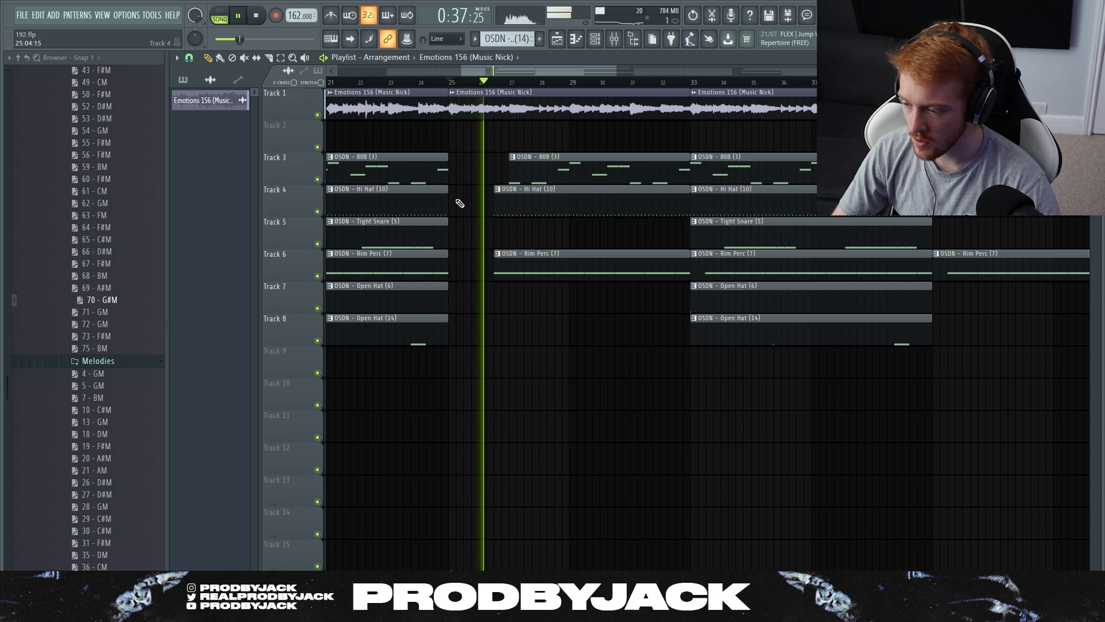
scroll(462, 202, down, 3)
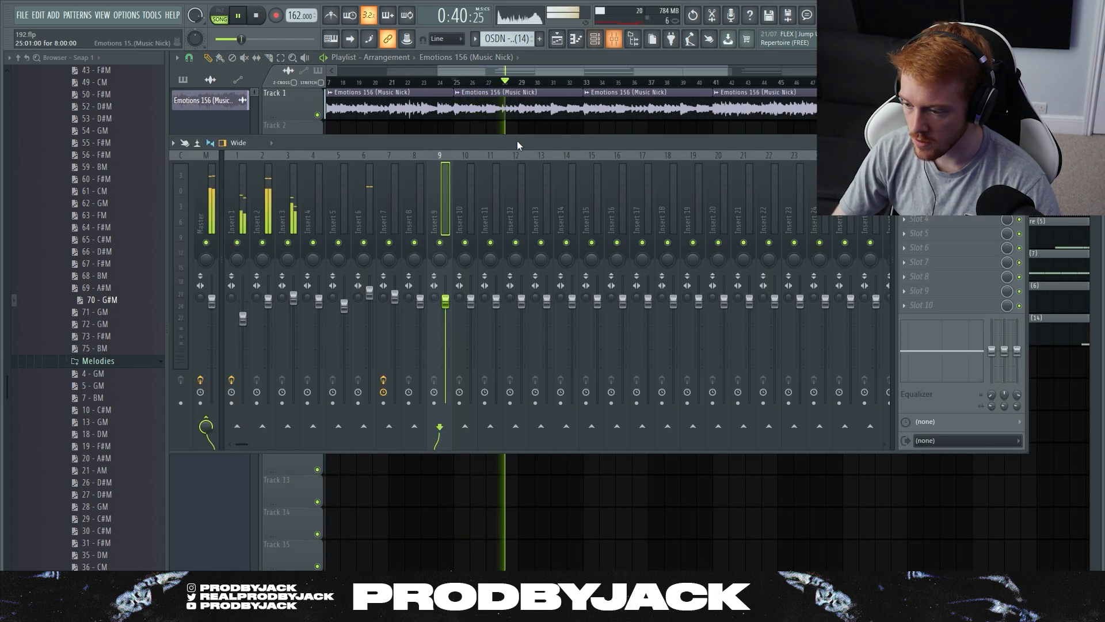
Check insert 2's level in the mixer during playback, then stop and place the playhead at bar 9
click(614, 38)
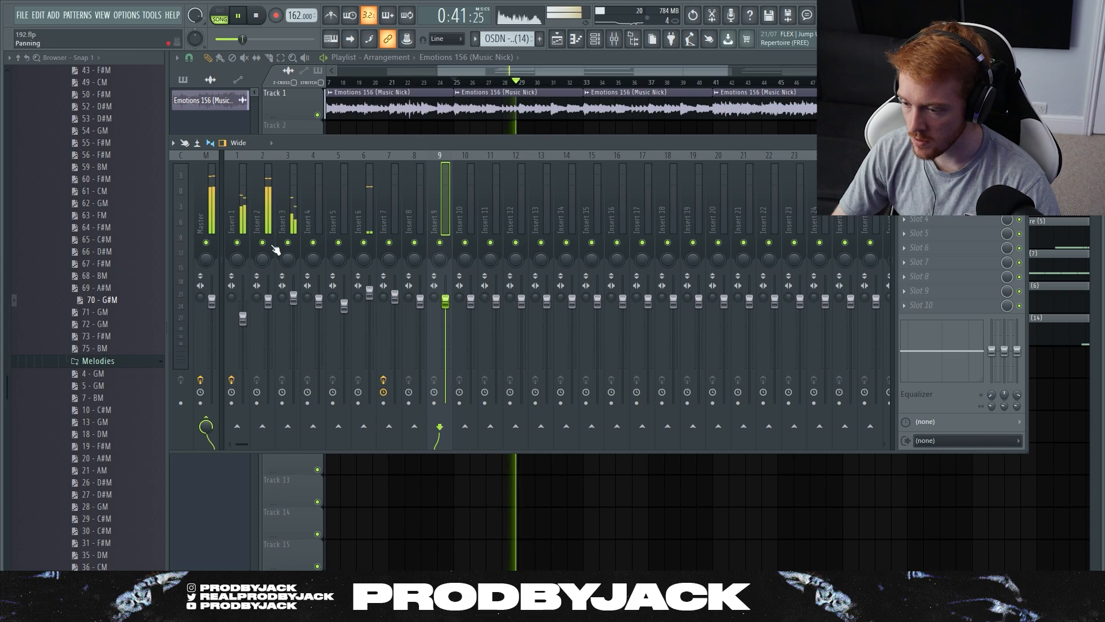
click(269, 303)
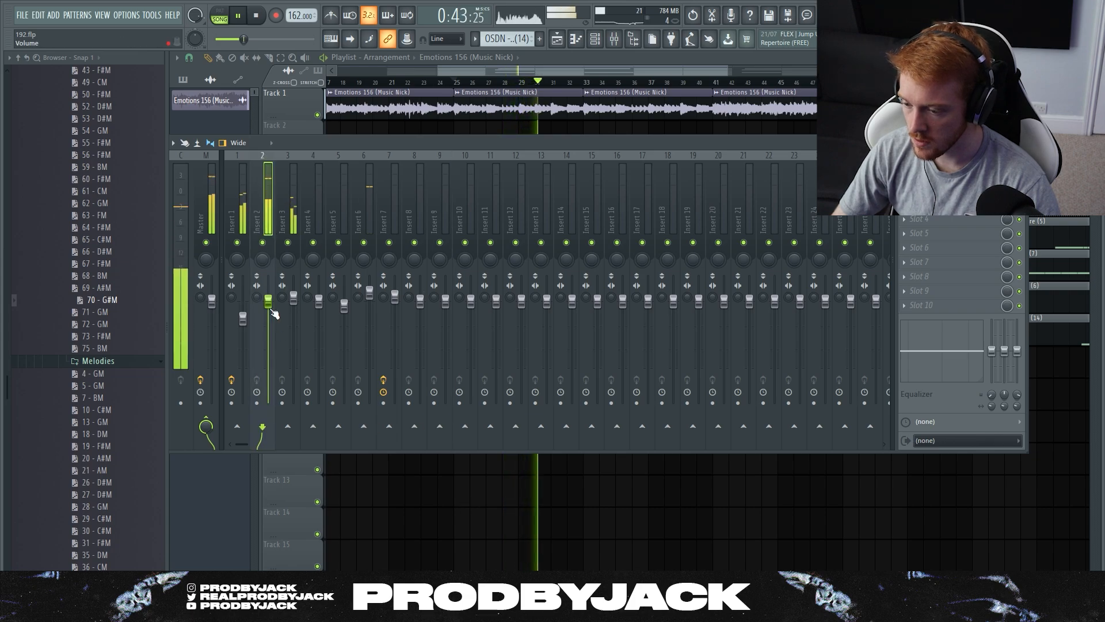
click(505, 513)
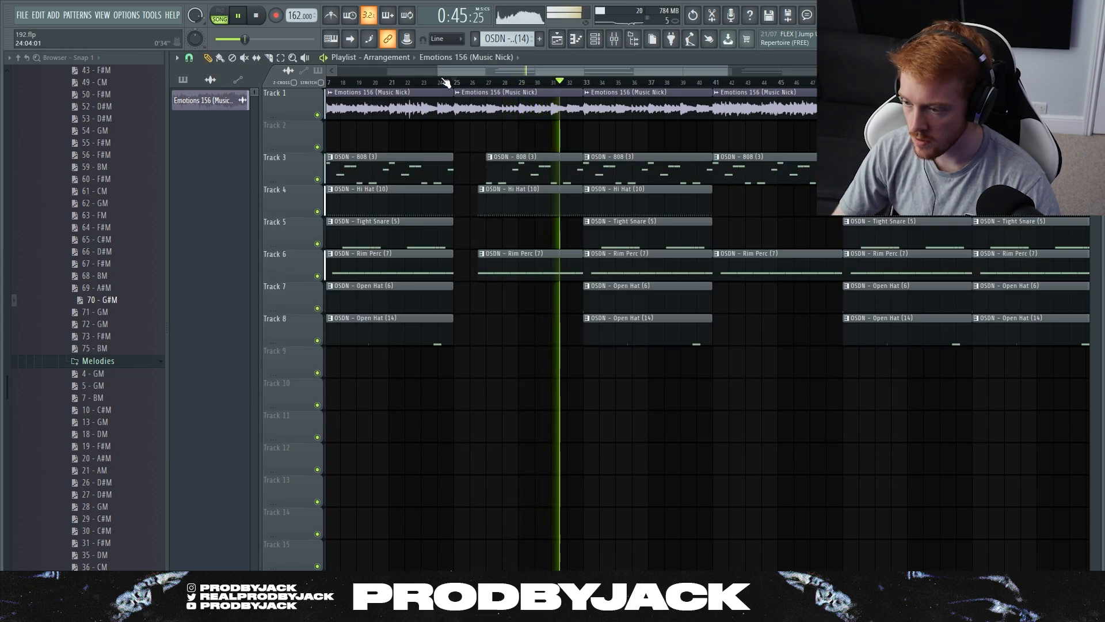
key(space)
scroll(446, 83, down, 4)
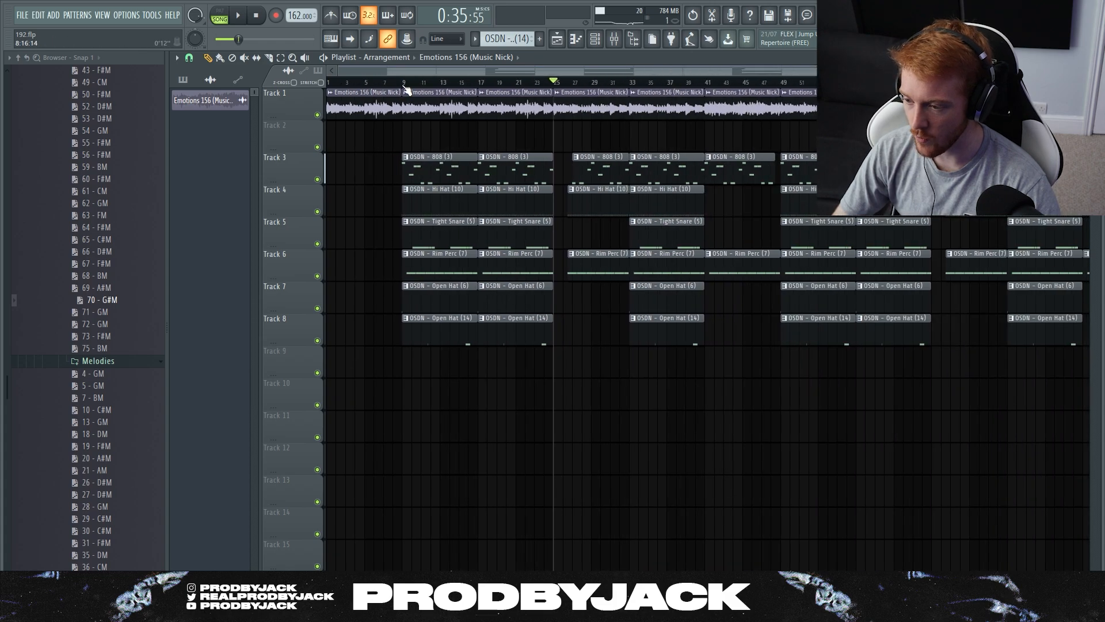
click(404, 85)
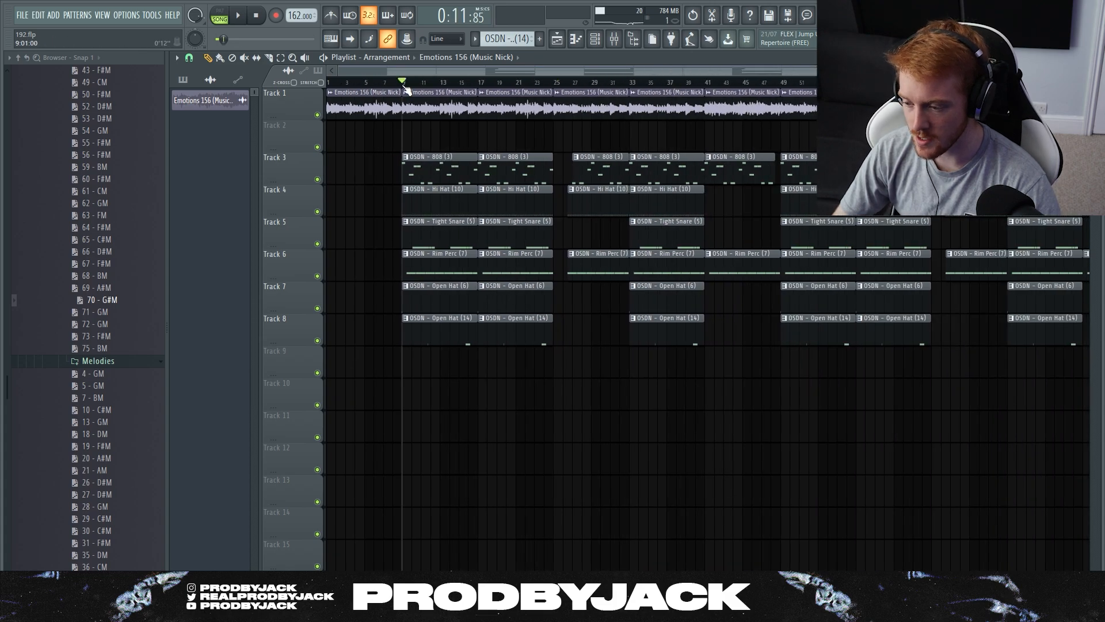
Collapse the Obsidian Midi Pack folder in the browser and expand the FX folder of the Obsidian Drum Kit
scroll(131, 236, up, 10)
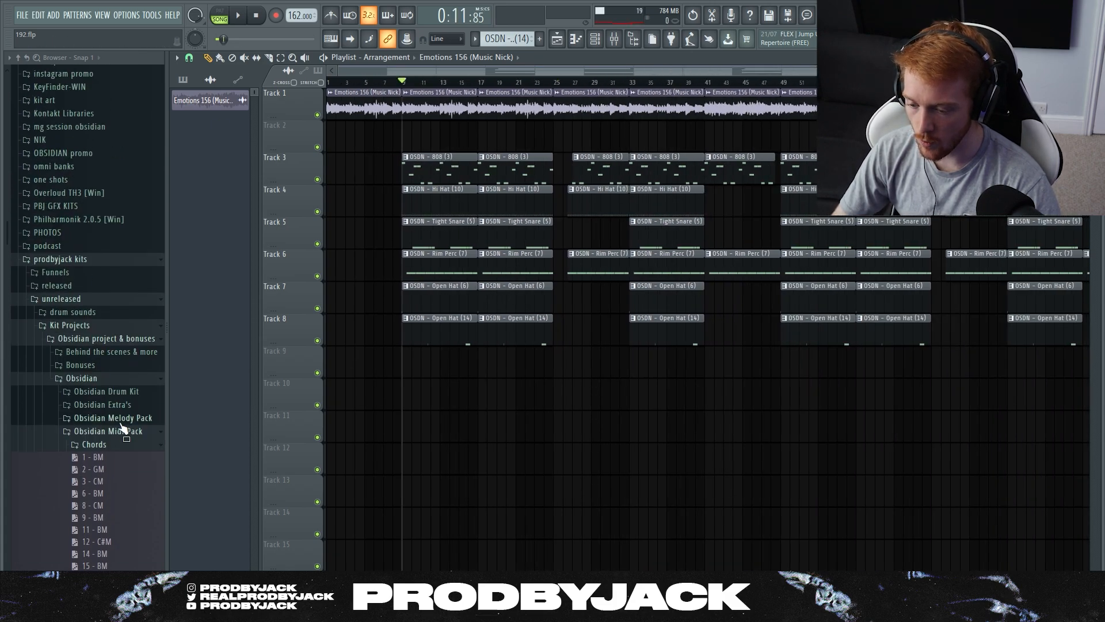
click(113, 431)
scroll(109, 406, down, 2)
click(107, 320)
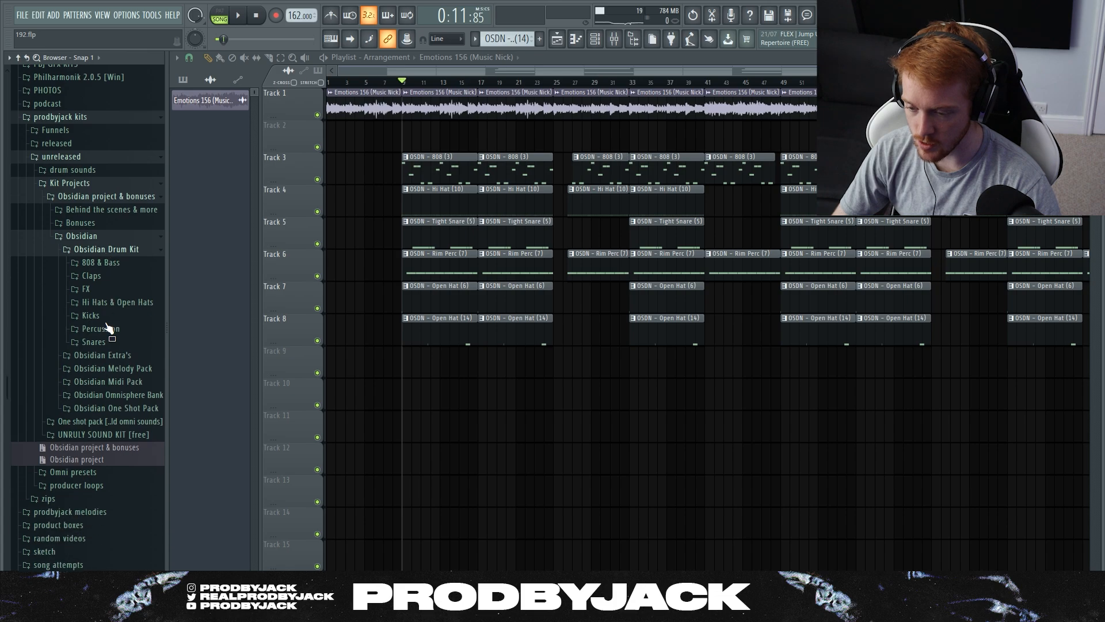
click(86, 287)
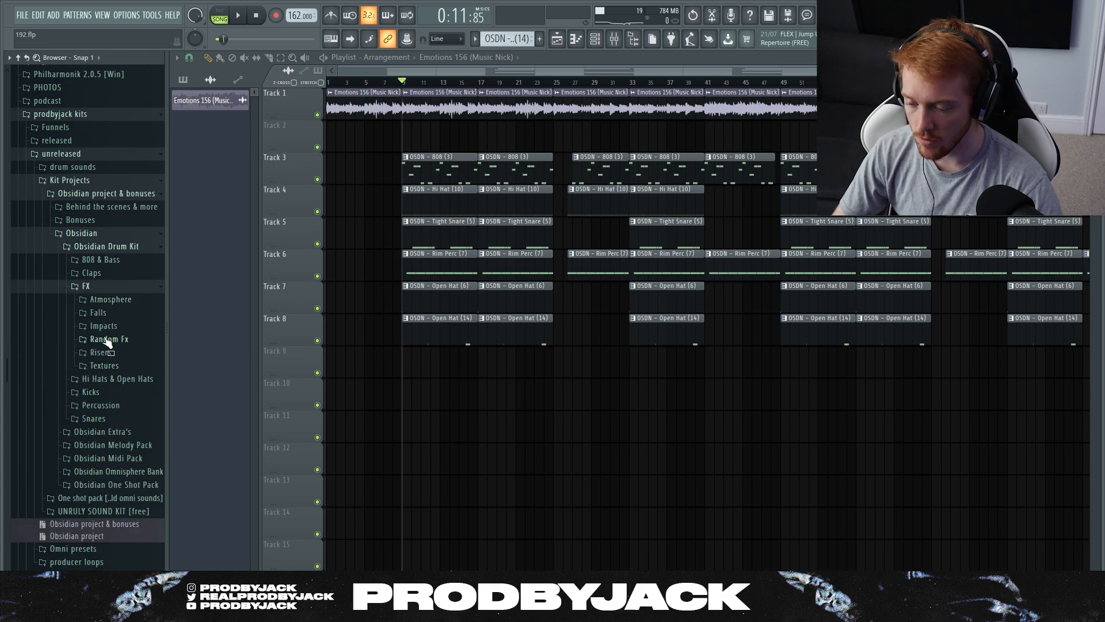
Look through the Textures, Risers and Random Fx subfolders of the drum kit's FX folder
scroll(103, 328, down, 4)
scroll(75, 210, up, 2)
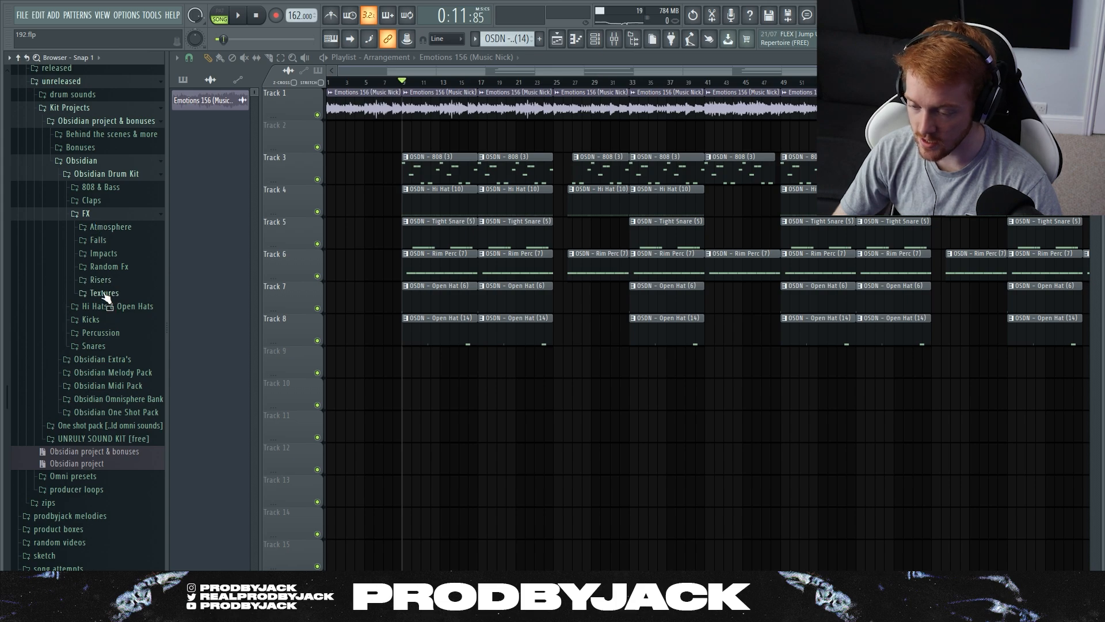
click(105, 294)
click(105, 294)
click(100, 281)
click(100, 281)
click(98, 268)
click(98, 267)
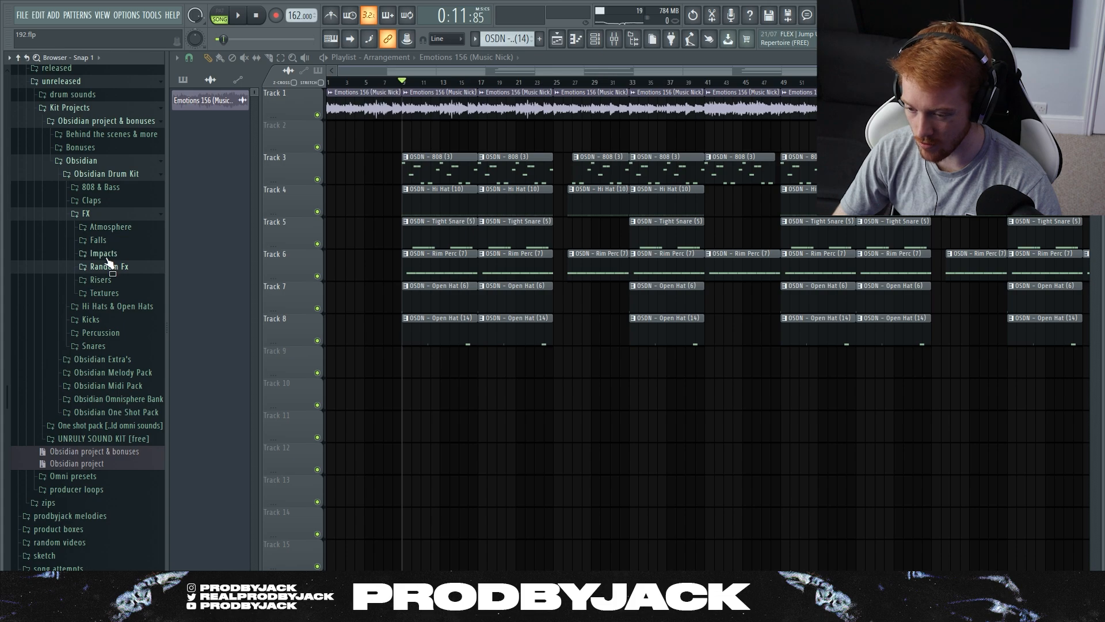
Place OSDN - Texture Fx (4) on Track 9 from bar 1 and cut off the part after bar 9
click(105, 292)
drag(129, 341, 365, 365)
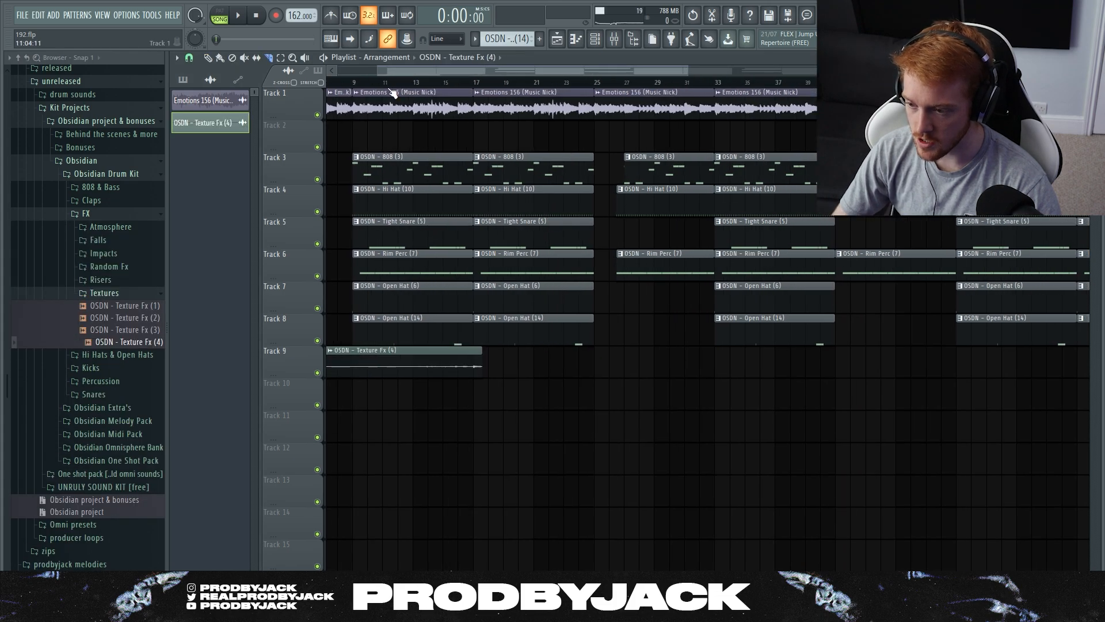
drag(390, 70, 240, 220)
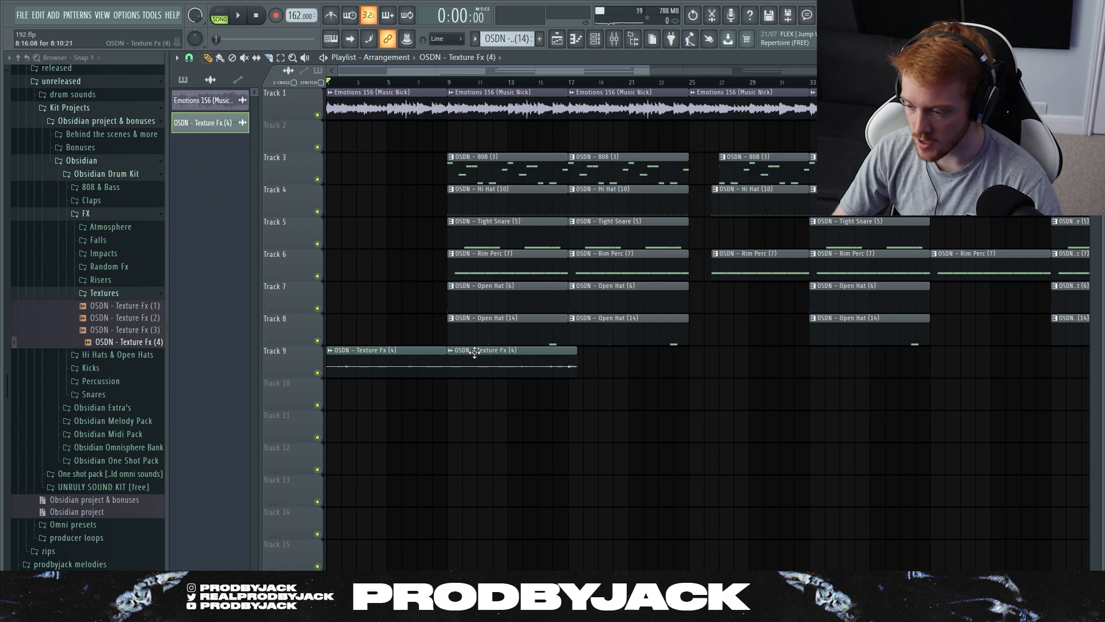
right_click(474, 353)
ctrl+scroll(446, 374, up, 5)
Play the intro with the texture clip and adjust its channel volume to about 62%
key(space)
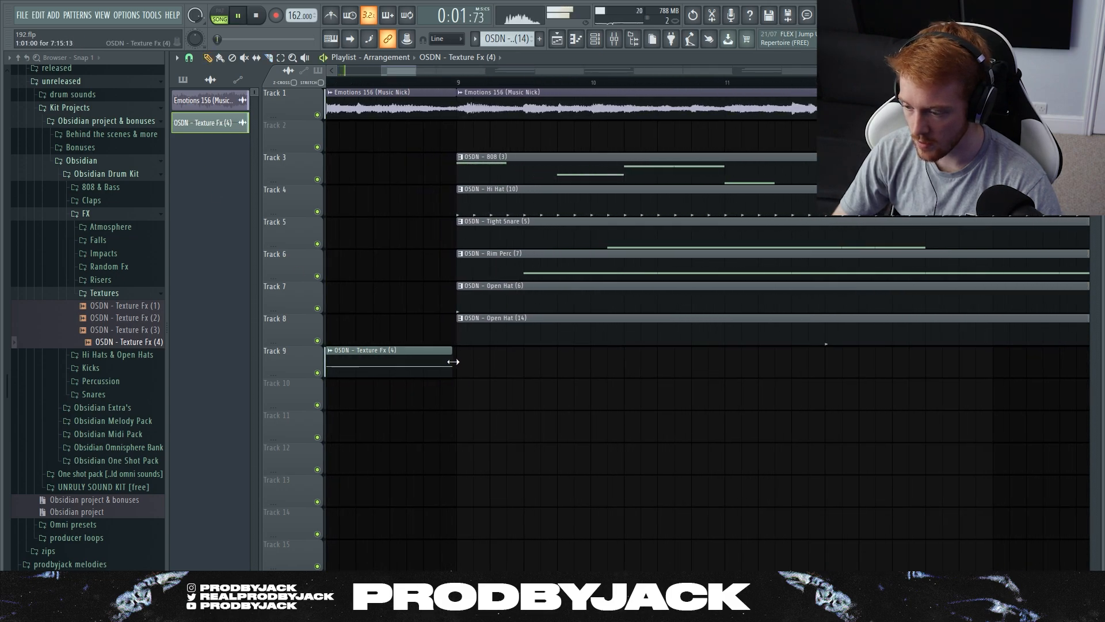
key(space)
double_click(447, 360)
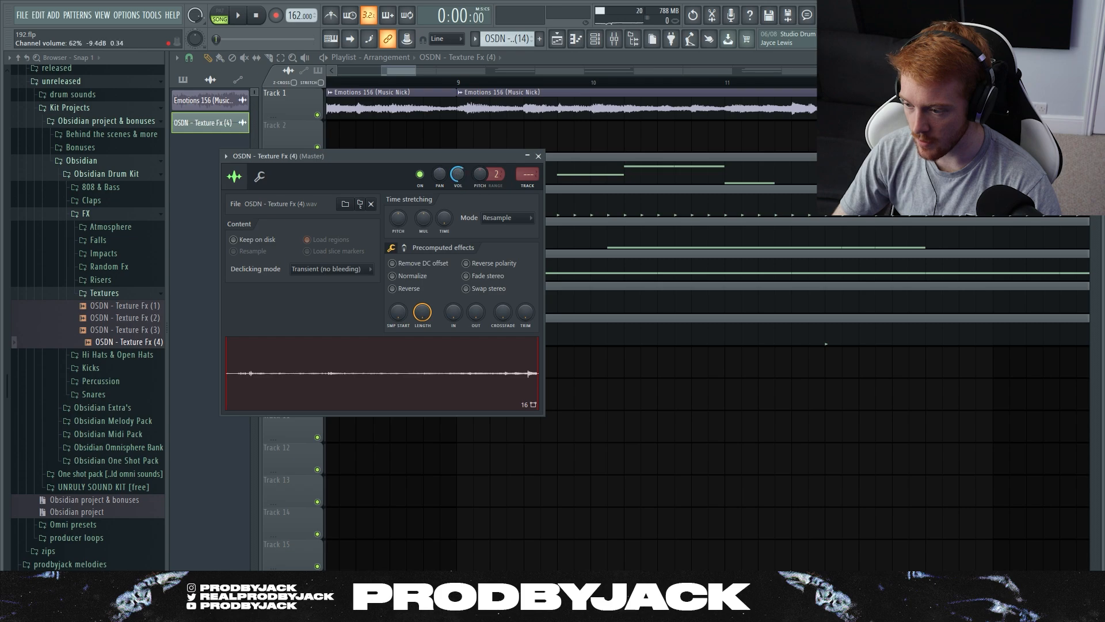
key(Escape)
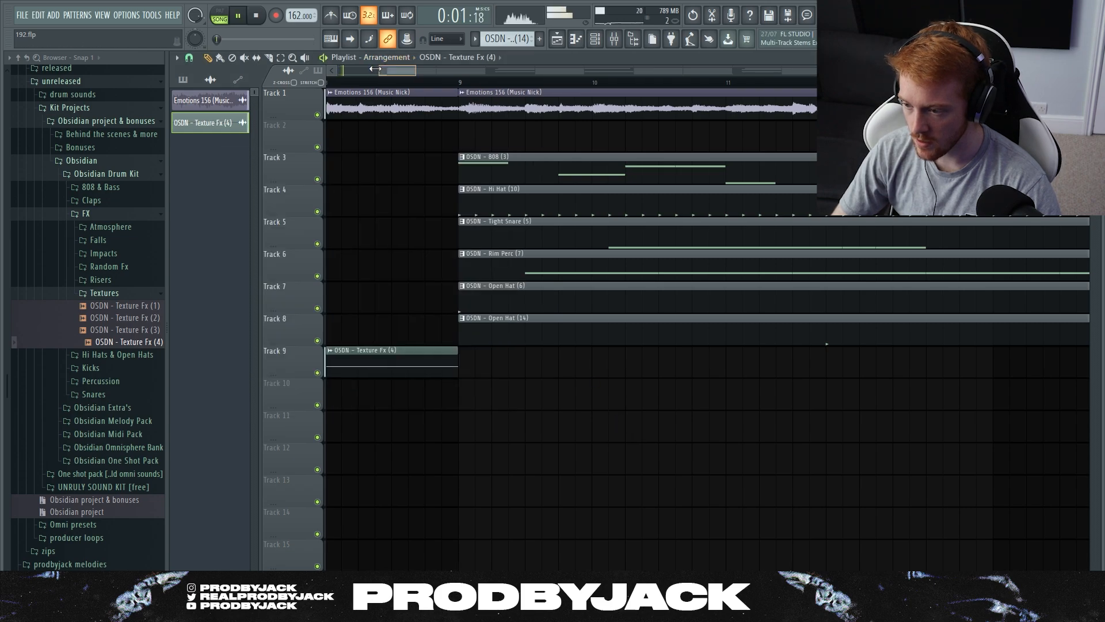
Audition several OSDN - Riser Fx samples from the Risers folder to find one leading into the drop
ctrl+scroll(523, 321, down, 5)
ctrl+scroll(489, 345, down, 2)
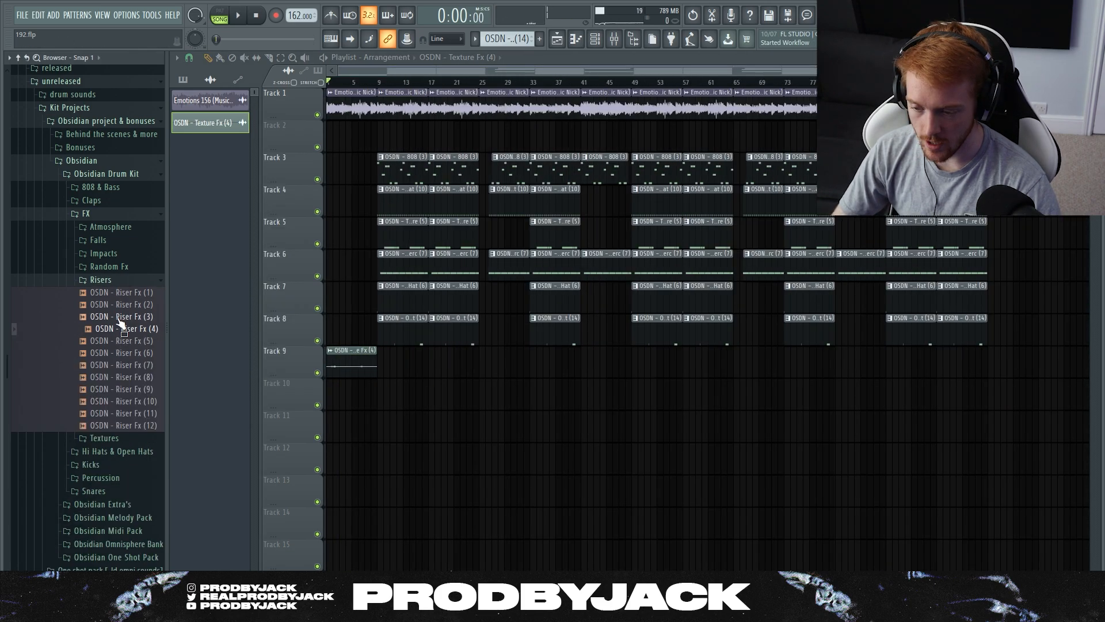
click(118, 318)
key(Up)
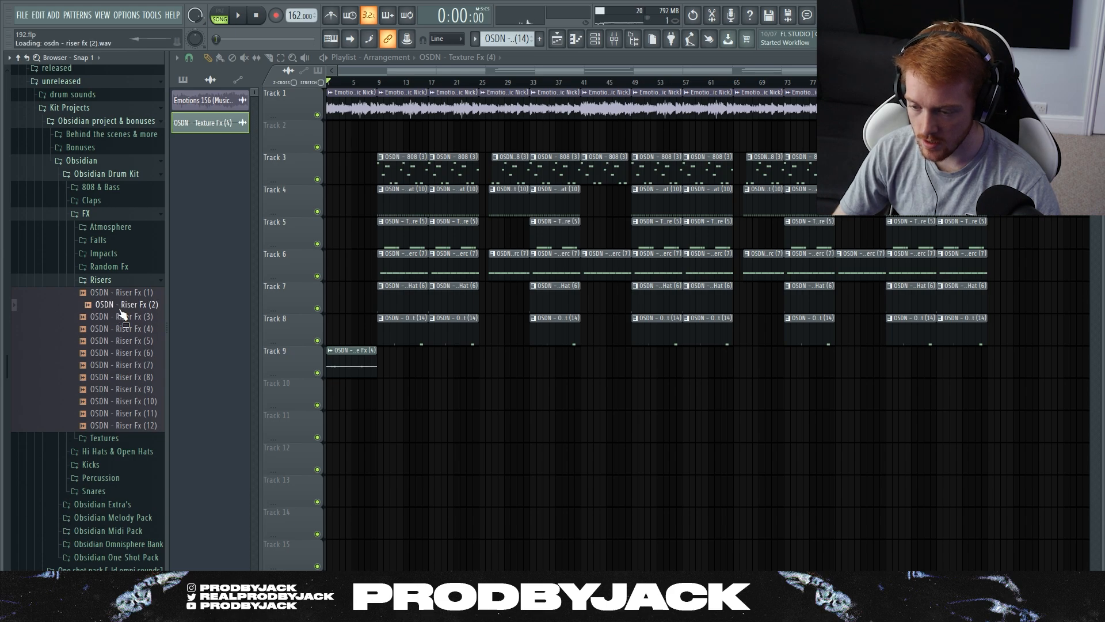
key(Up)
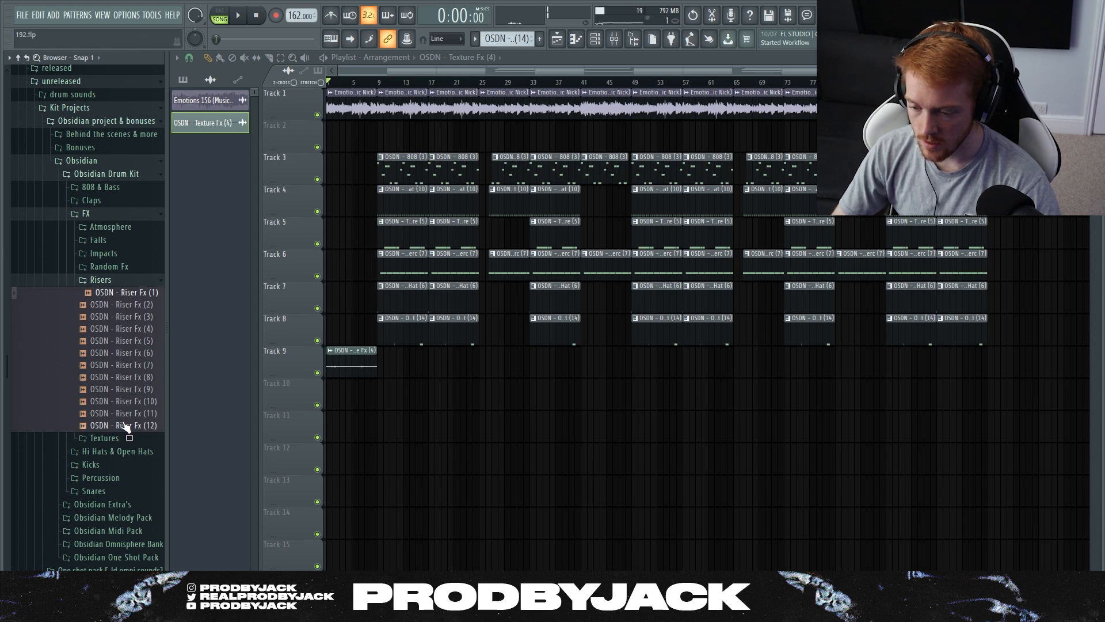
click(123, 426)
click(131, 413)
key(Up)
key(Up)
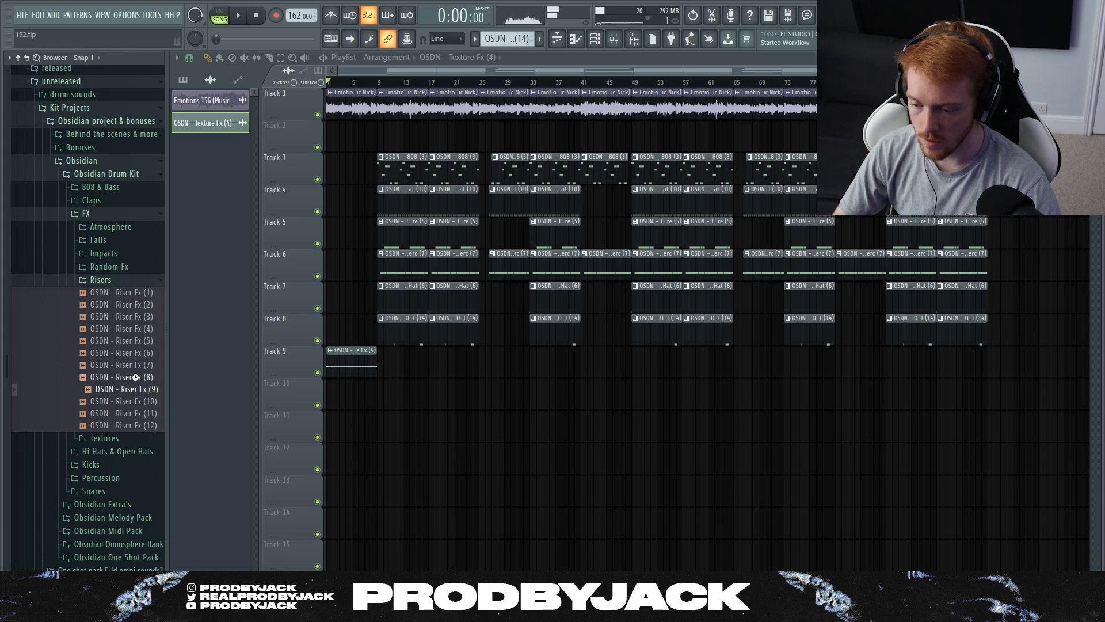
Place OSDN - Riser Fx (2) on Track 10 and shift it so the swell peaks at bar 9
drag(127, 304, 402, 391)
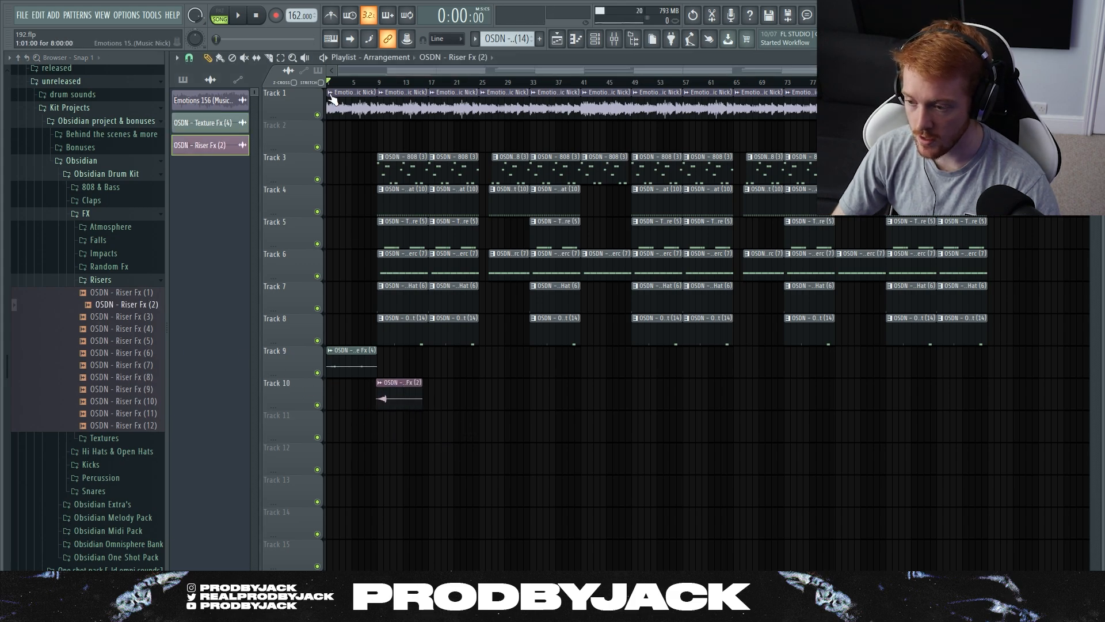
scroll(350, 71, up, 5)
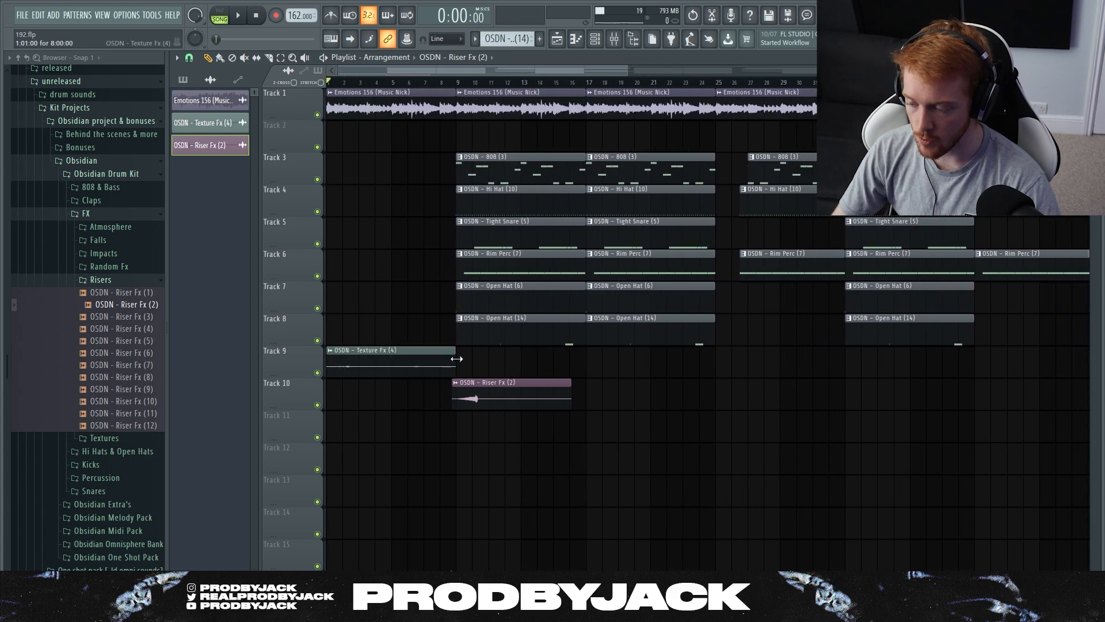
scroll(466, 398, up, 3)
mouse_move(475, 391)
mouse_down()
mouse_move(450, 395)
mouse_move(461, 394)
mouse_up()
scroll(466, 395, up, 4)
scroll(424, 163, down, 3)
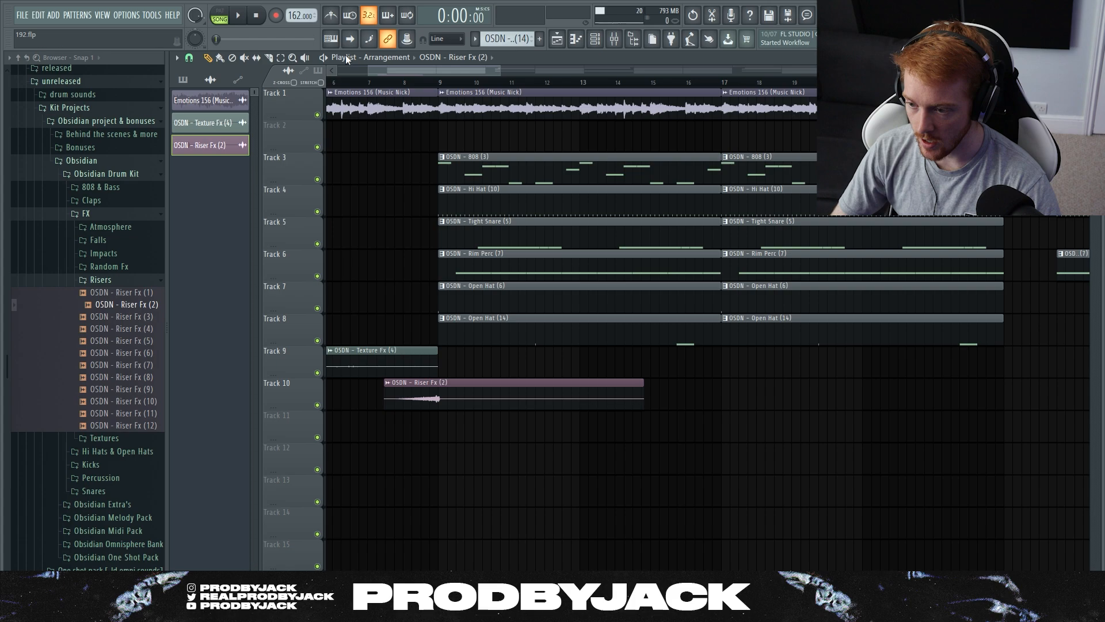
Slice the riser clip shortly after bar 9, delete its silent tail and place a copy leading into bar 49
drag(374, 70, 344, 70)
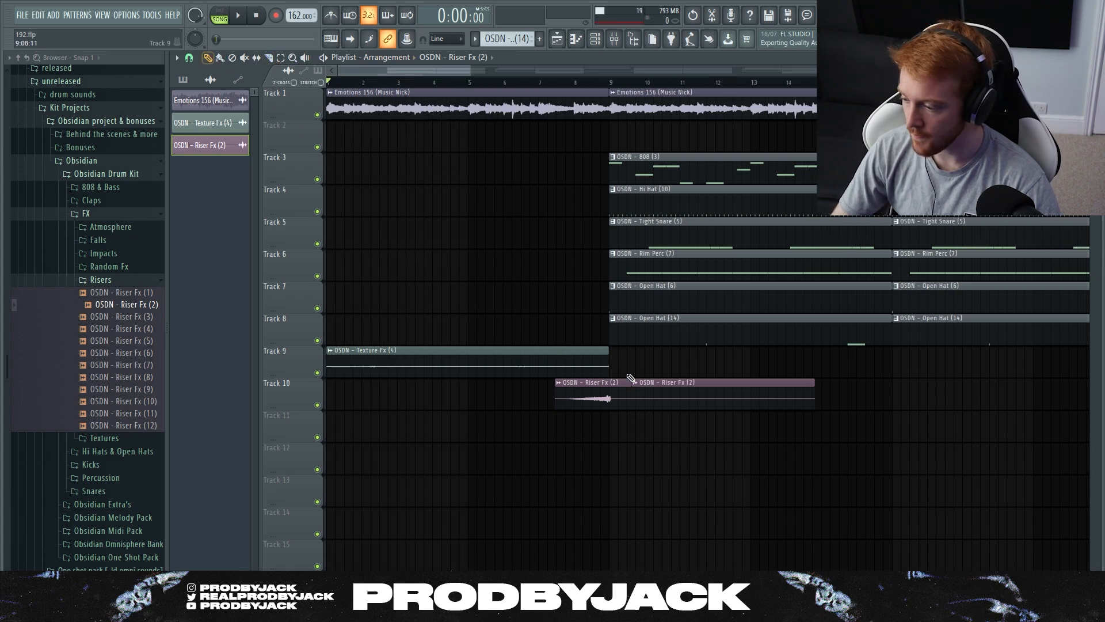
right_click(658, 399)
scroll(587, 391, up, 6)
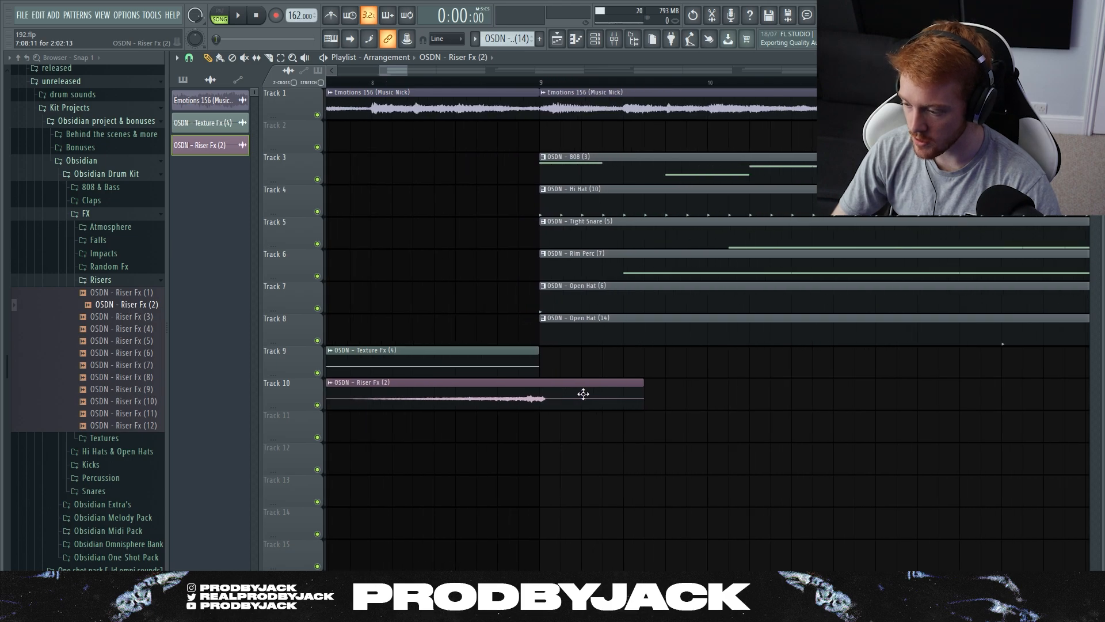
scroll(579, 394, down, 8)
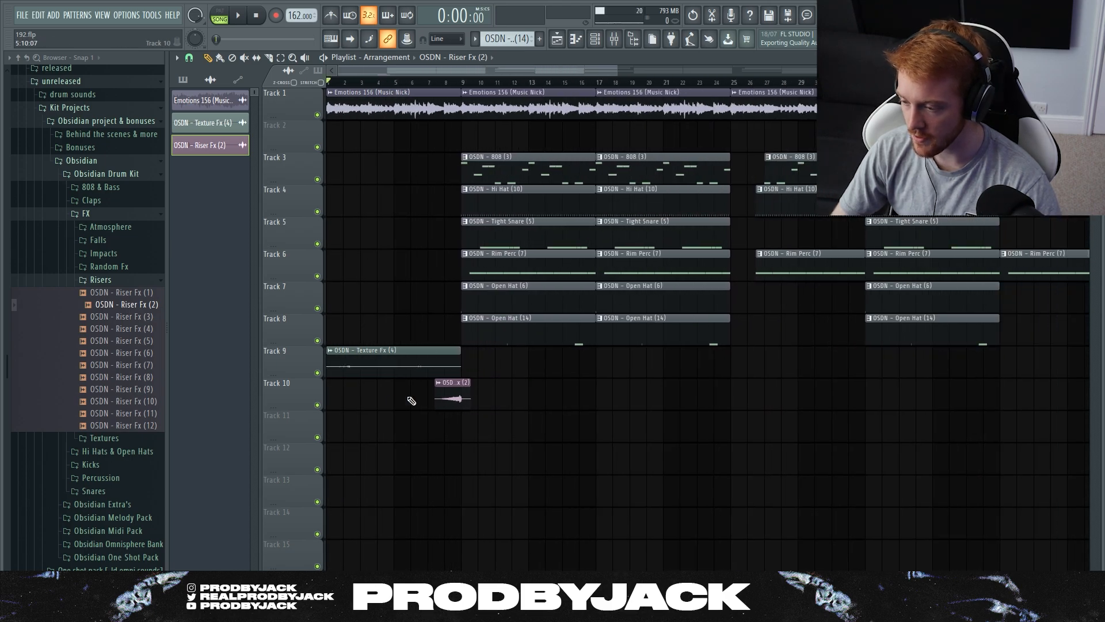
scroll(519, 93, down, 1)
scroll(376, 339, down, 3)
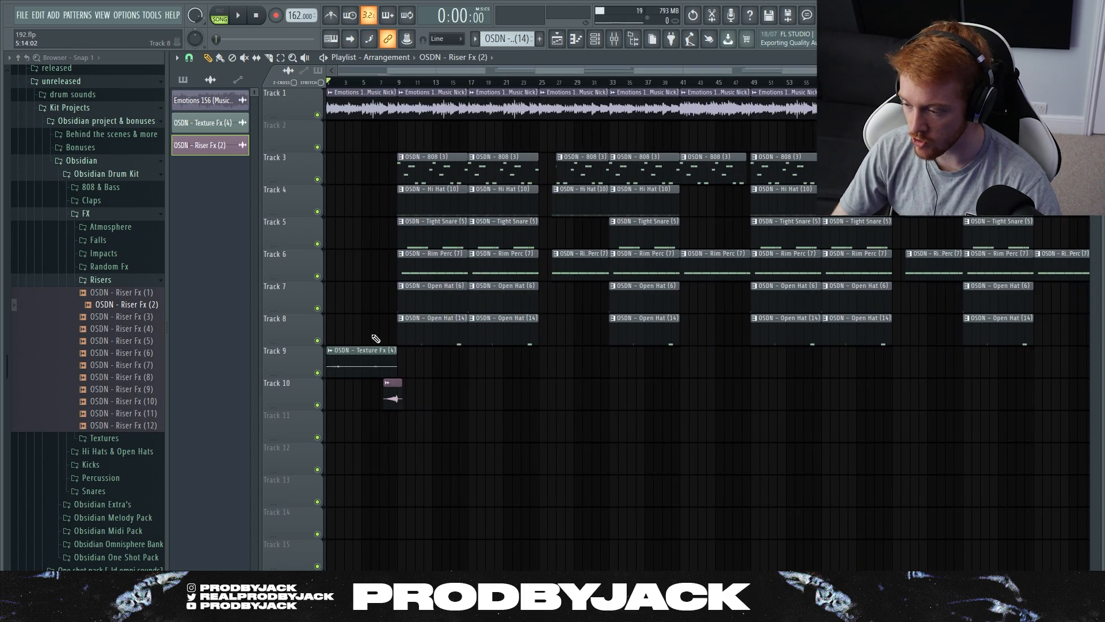
scroll(458, 277, down, 2)
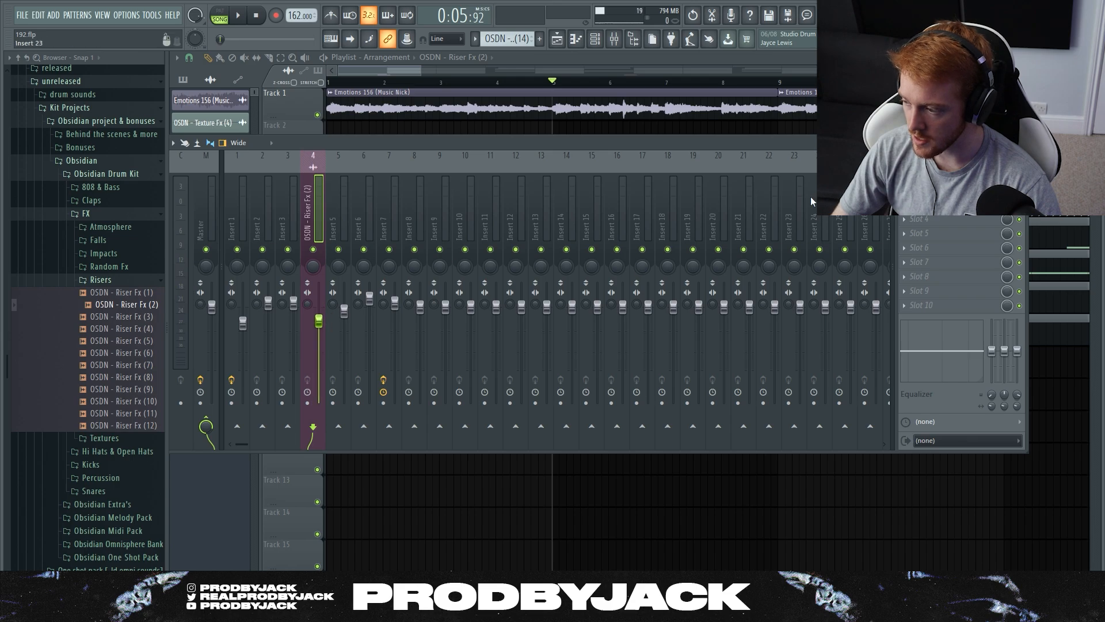
Add ValhallaVintageVerb to the riser's mixer insert 4 with a 7.37 s decay and about 54% mix, checking it during playback
click(904, 176)
click(745, 139)
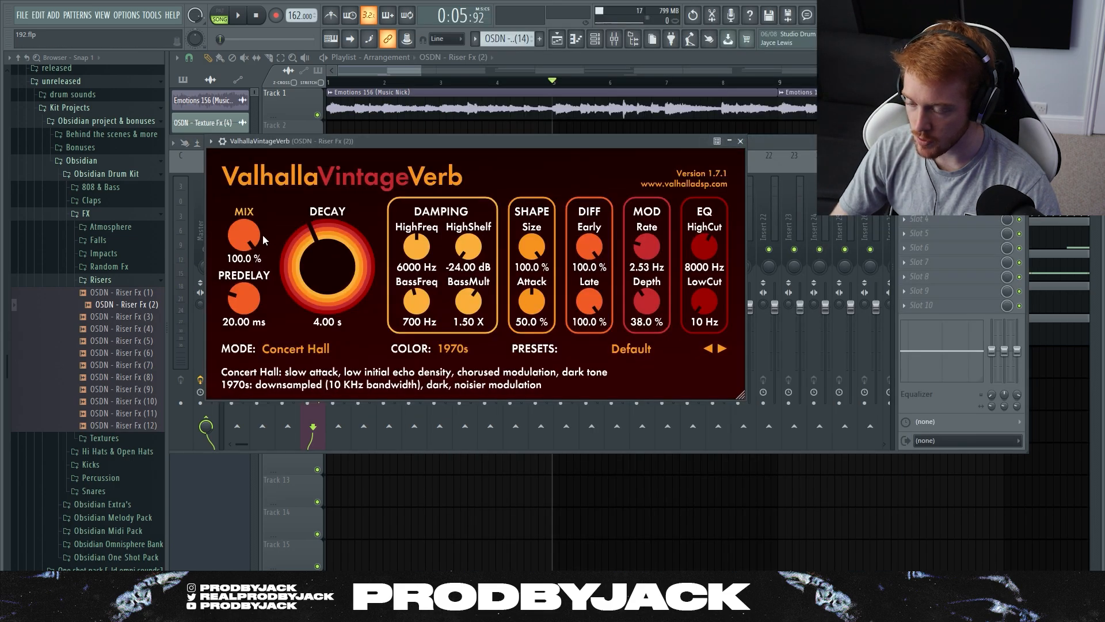
drag(243, 229, 241, 271)
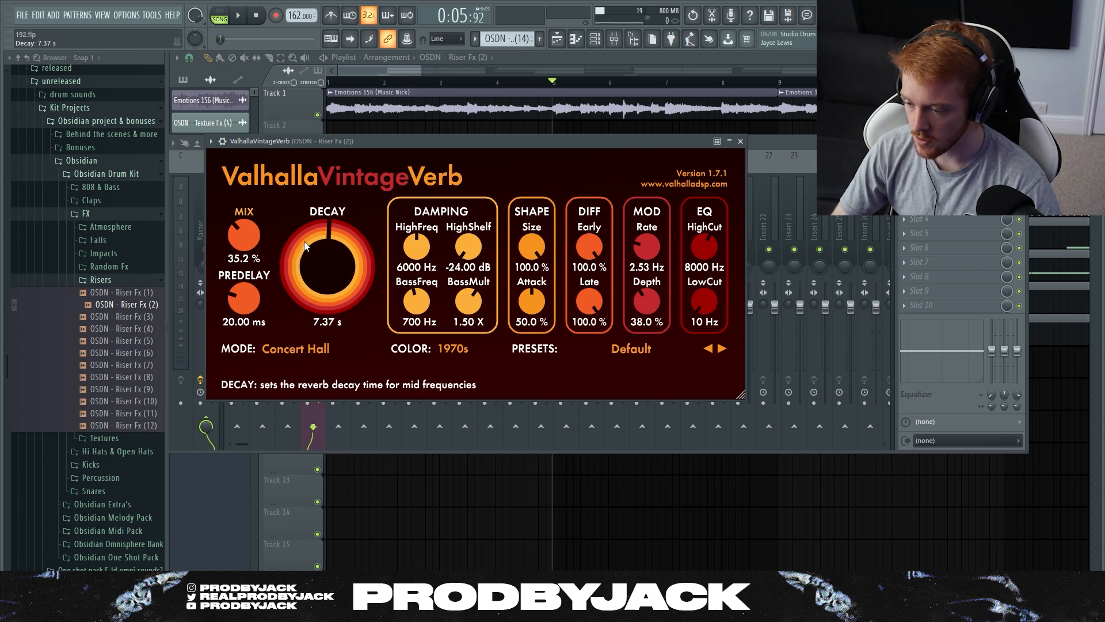
key(space)
scroll(241, 228, up, 4)
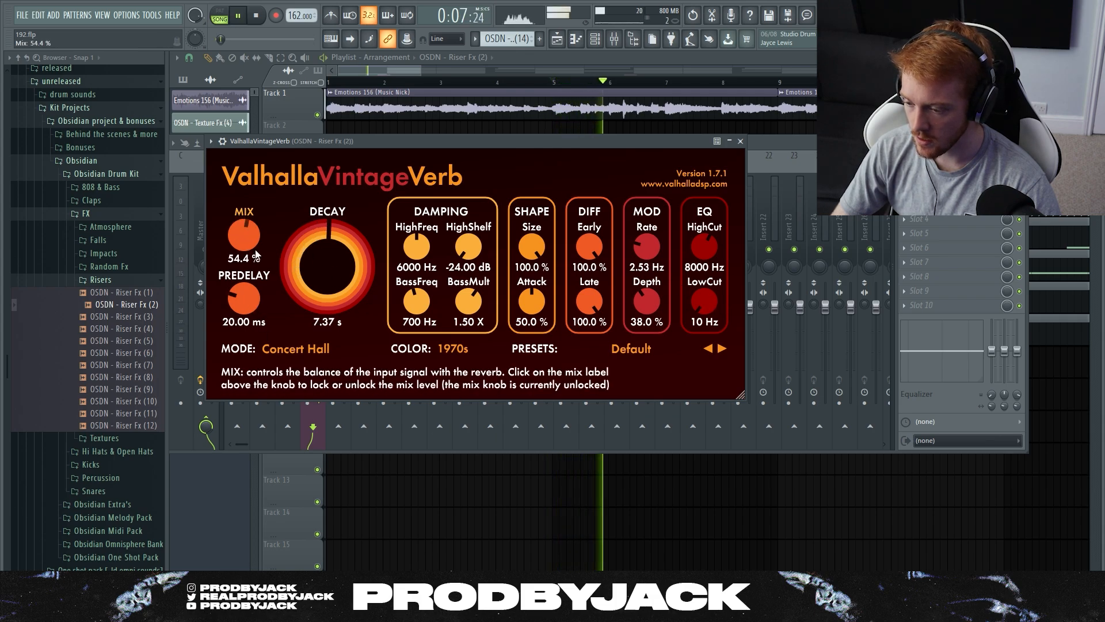
right_click(597, 530)
scroll(631, 510, down, 5)
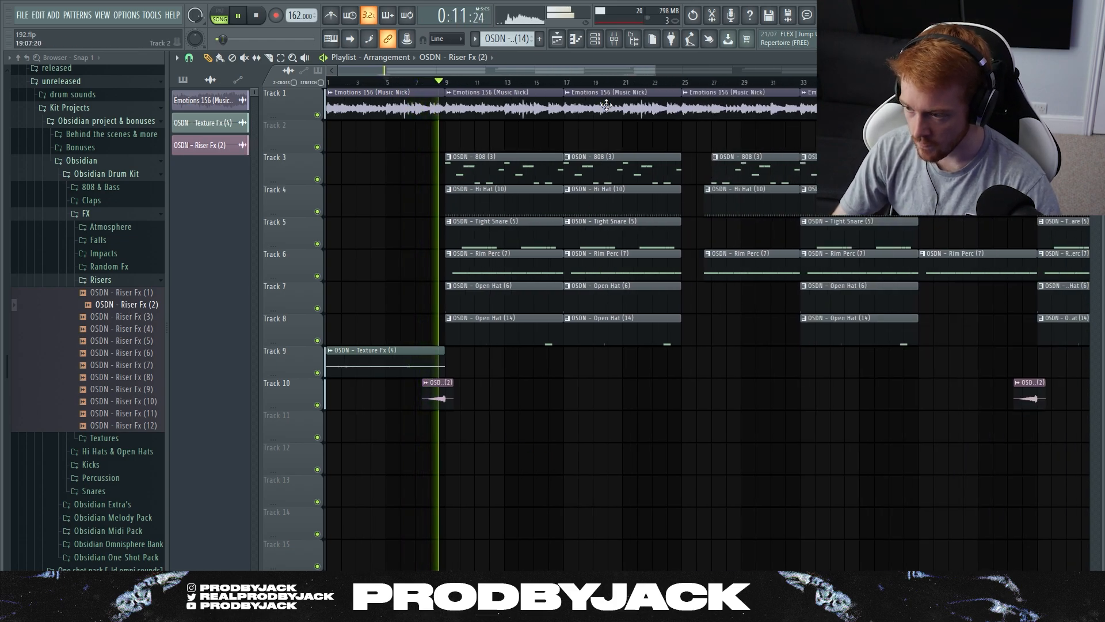
Lower the volume fader of the riser's mixer insert 4 and close the mixer
key(F9)
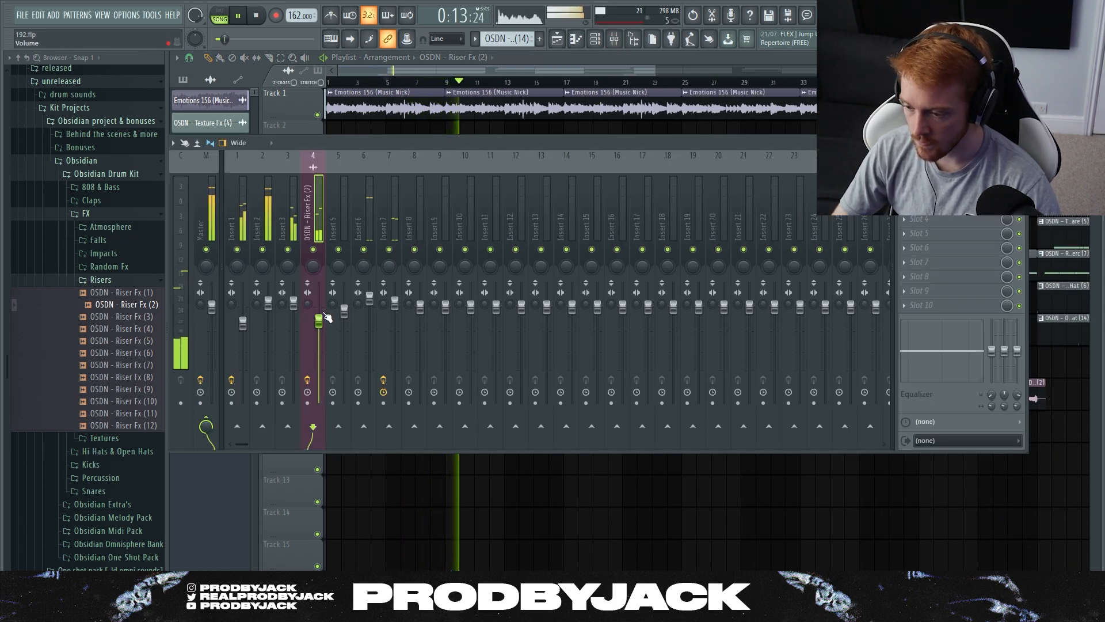
drag(321, 319, 321, 327)
right_click(560, 525)
Place another OSDN - Riser Fx (2) copy on Track 10 and align its swell to peak at bar 89
scroll(558, 524, down, 3)
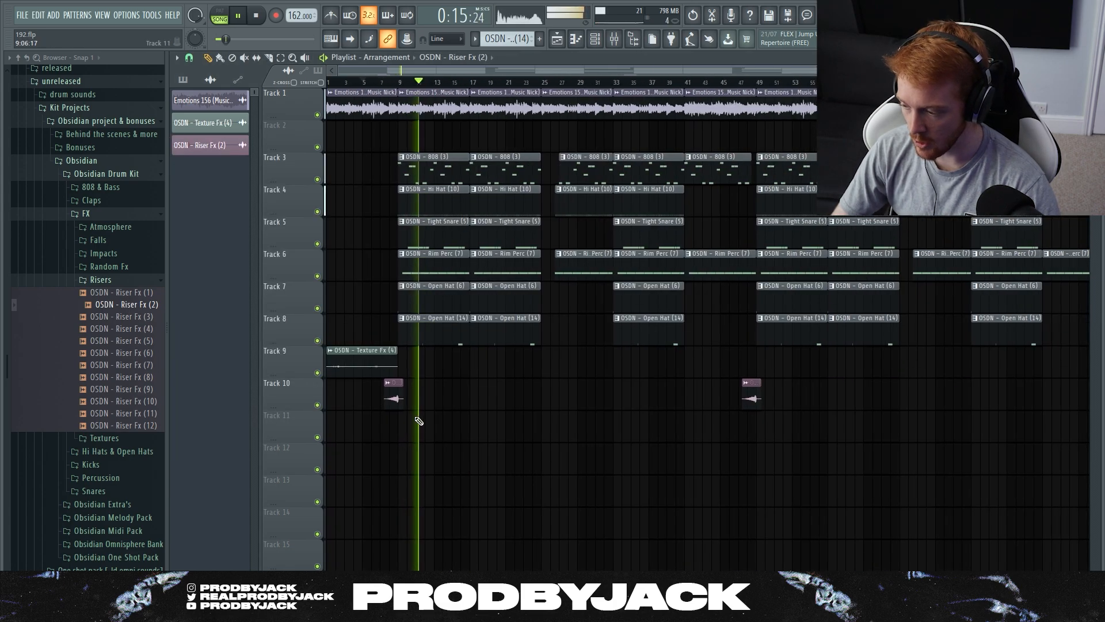
scroll(740, 417, down, 2)
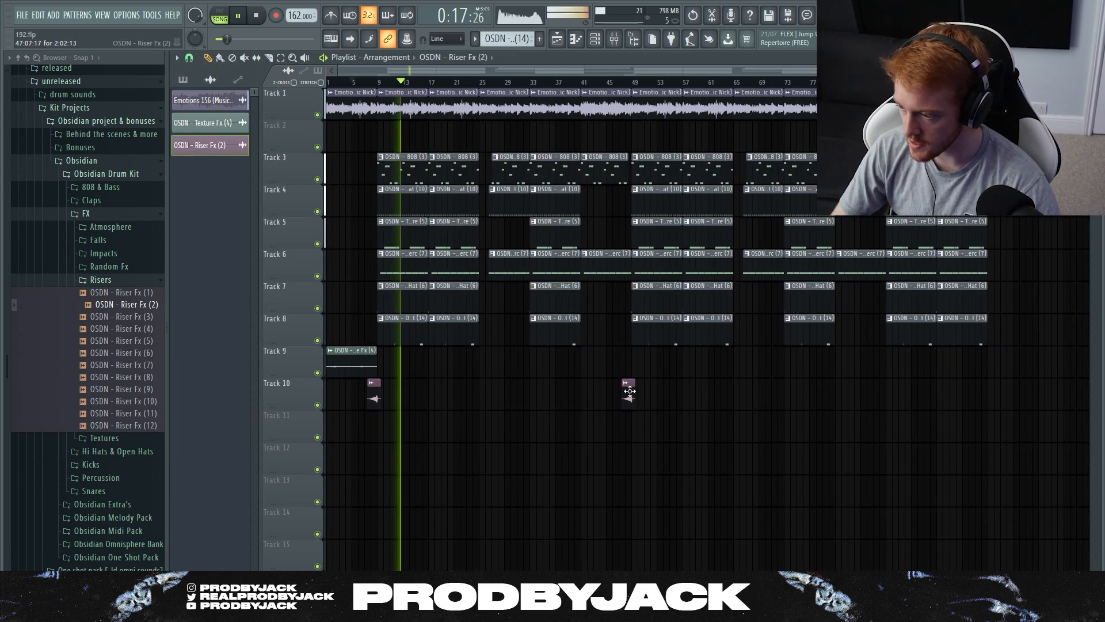
click(858, 406)
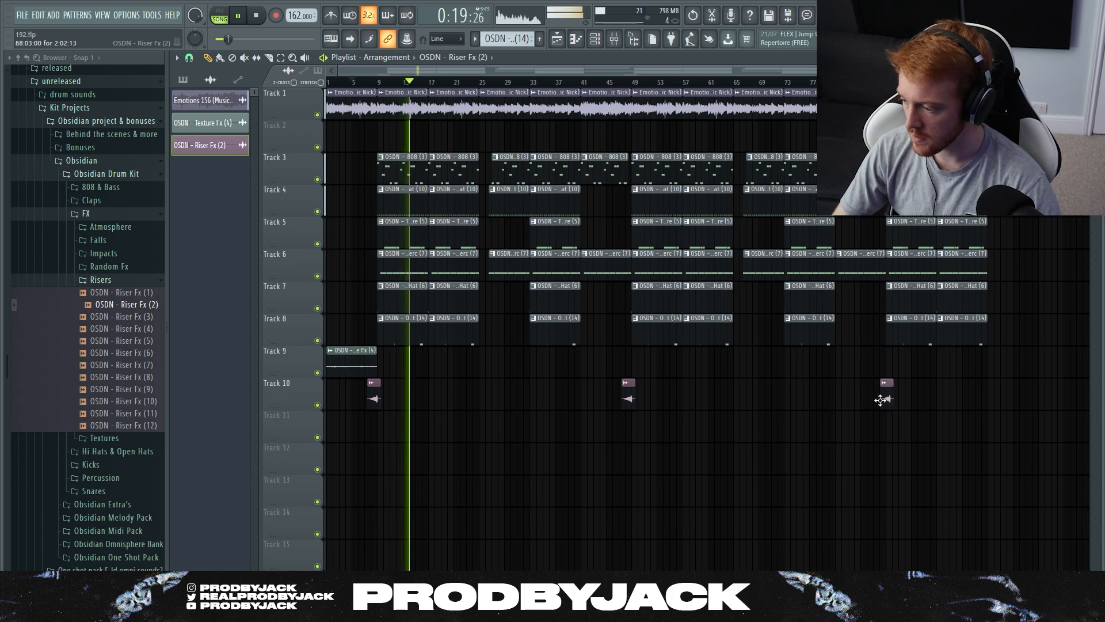
scroll(869, 403, up, 5)
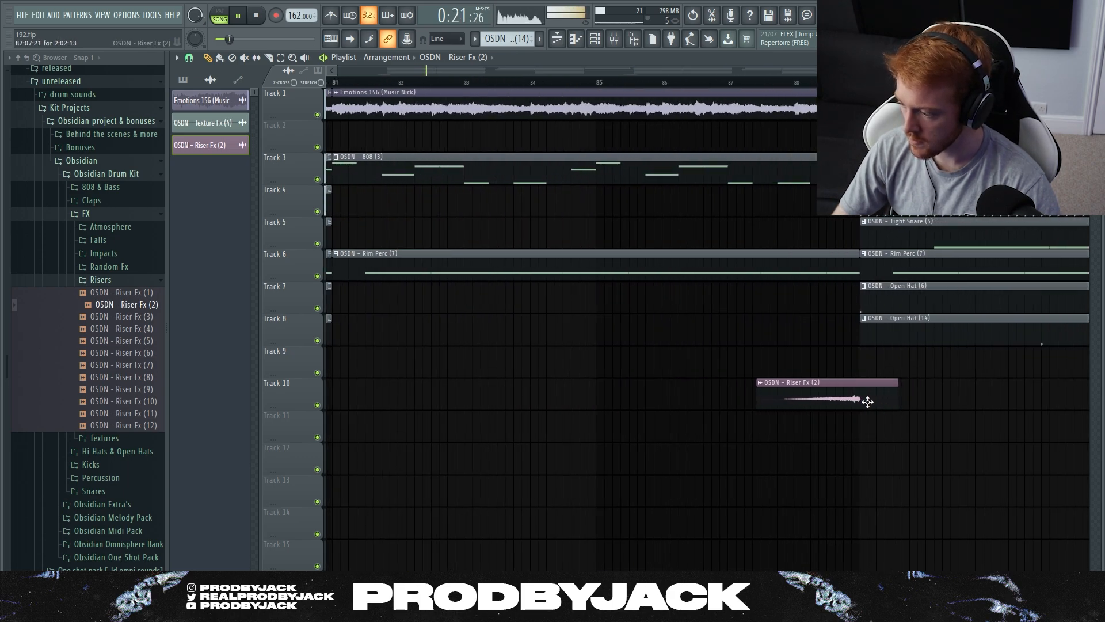
scroll(841, 415, down, 5)
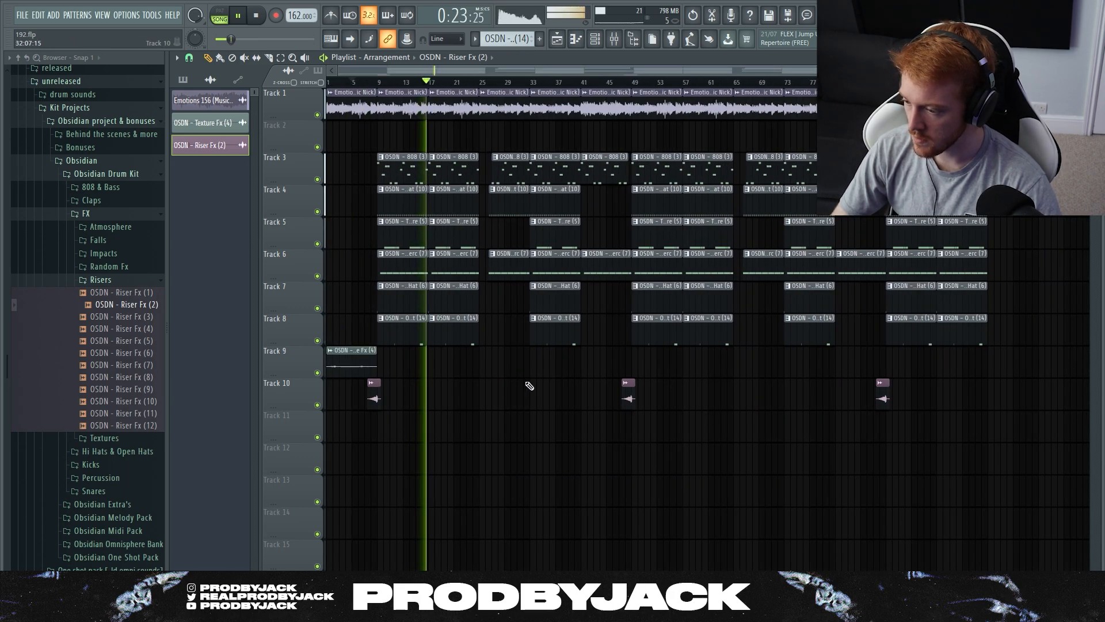
Stop playback, copy the riser clip to around bar 25 on Track 10, make it unique and reverse it
scroll(397, 408, up, 3)
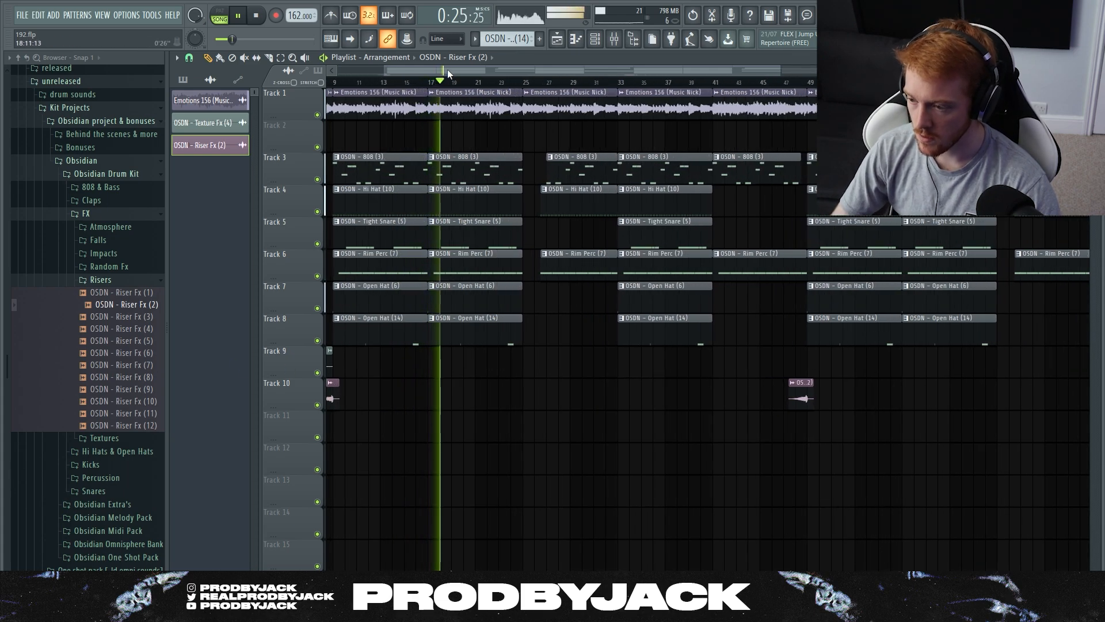
scroll(397, 408, down, 3)
key(space)
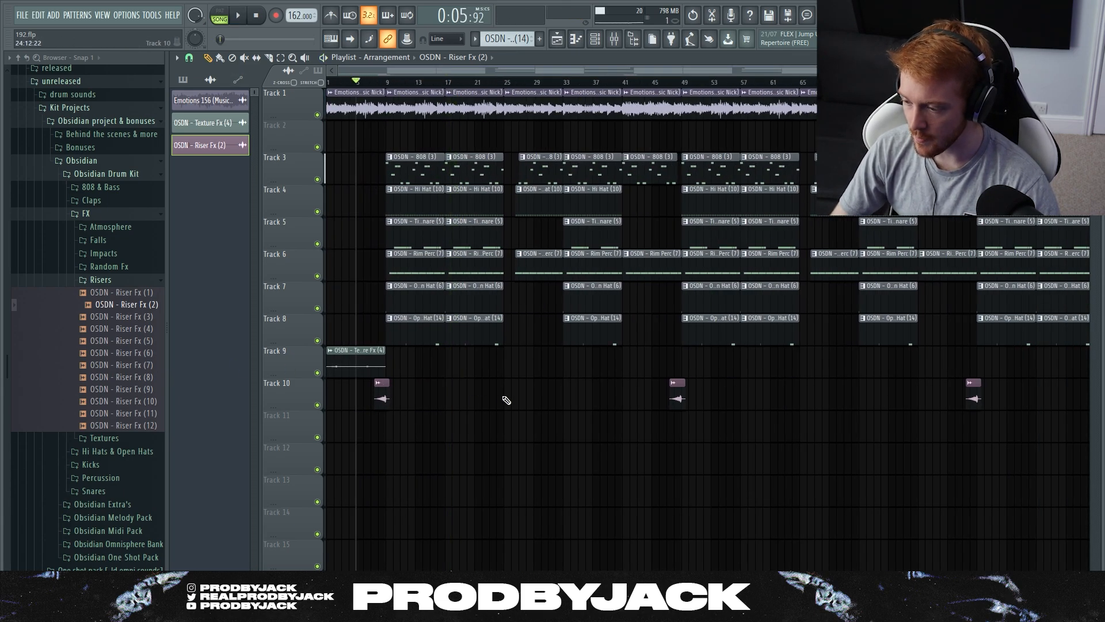
scroll(506, 400, up, 3)
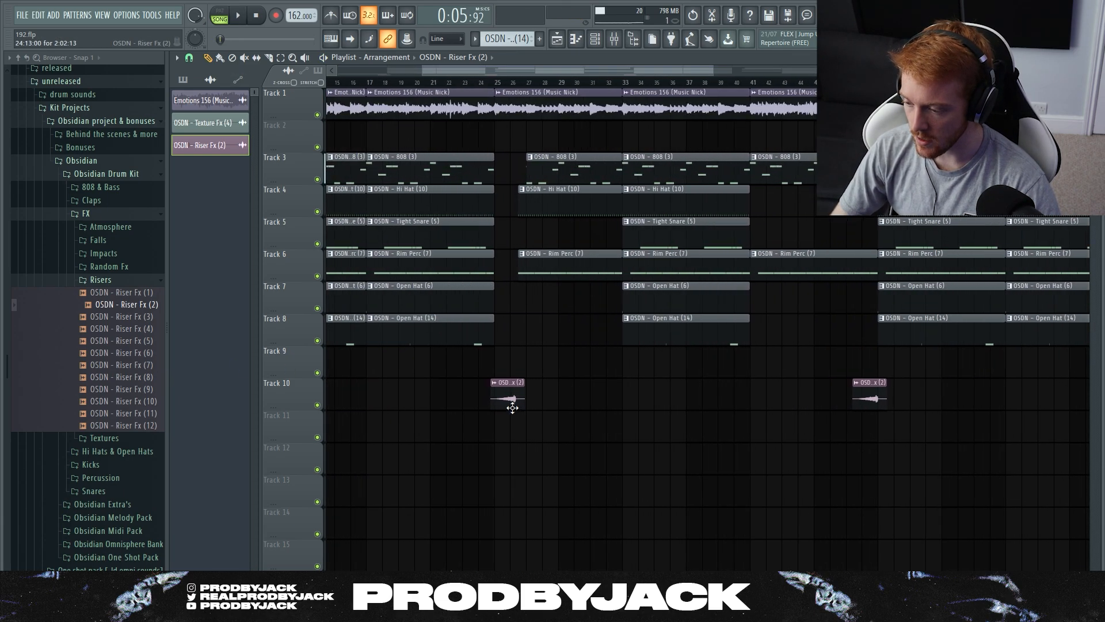
click(494, 385)
click(516, 465)
double_click(502, 400)
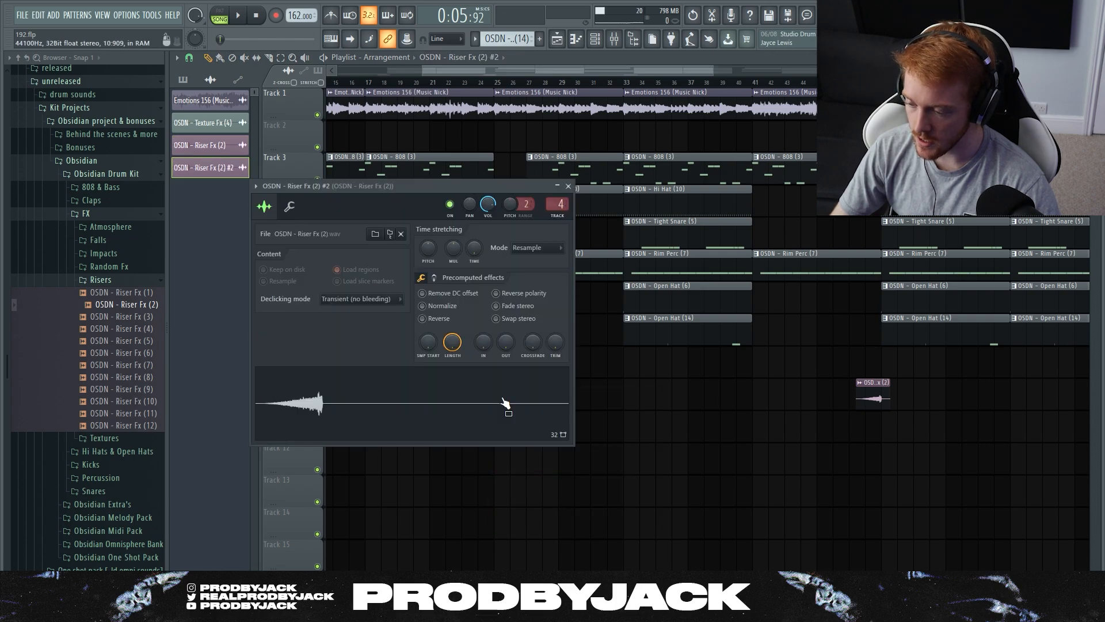
click(423, 318)
click(487, 404)
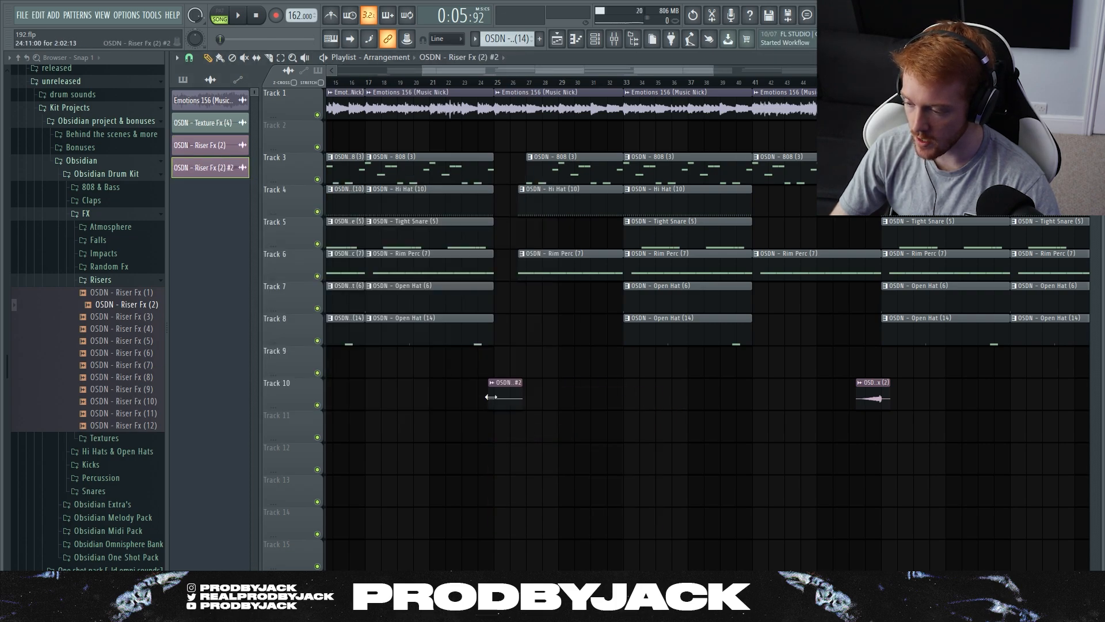
Align the reversed riser's peak with the drum cut at bar 25 and audition the transition
scroll(565, 409, up, 2)
key(space)
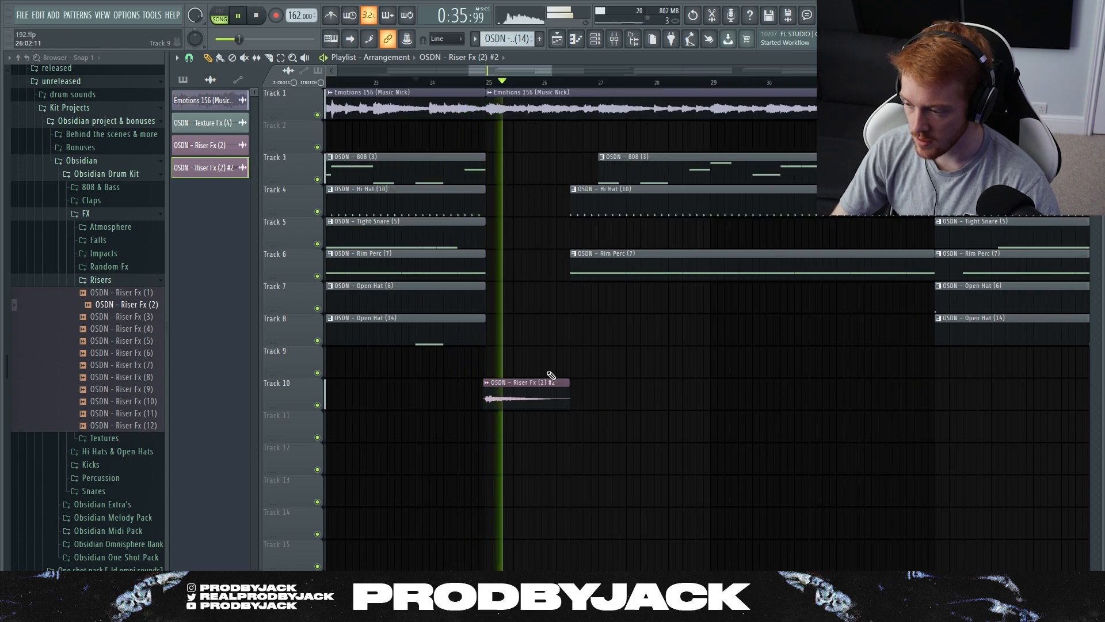
scroll(505, 417, down, 5)
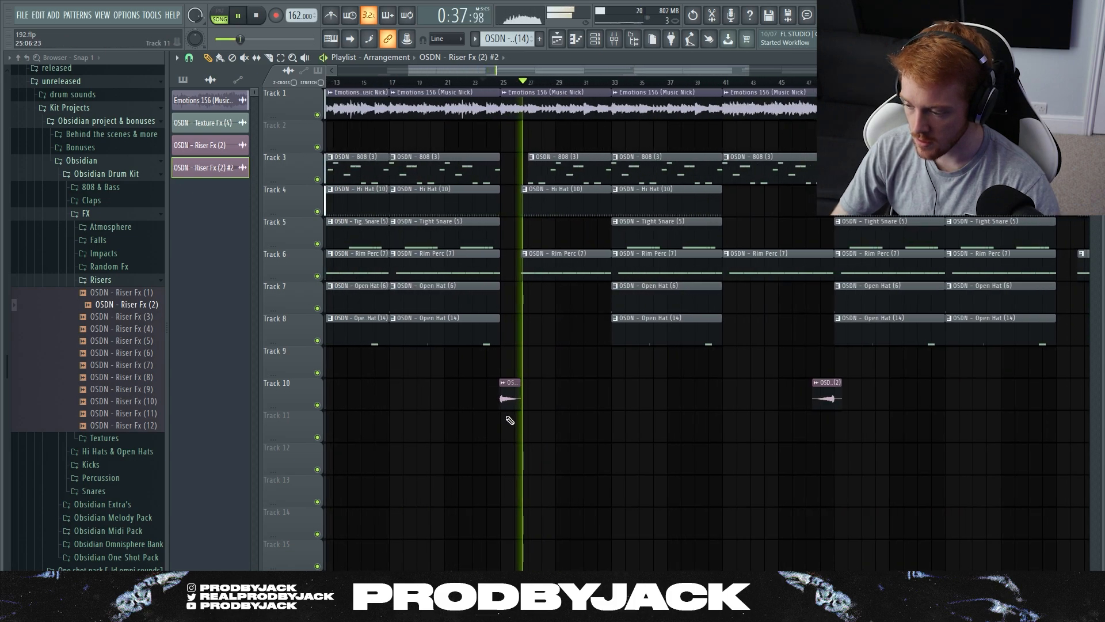
key(space)
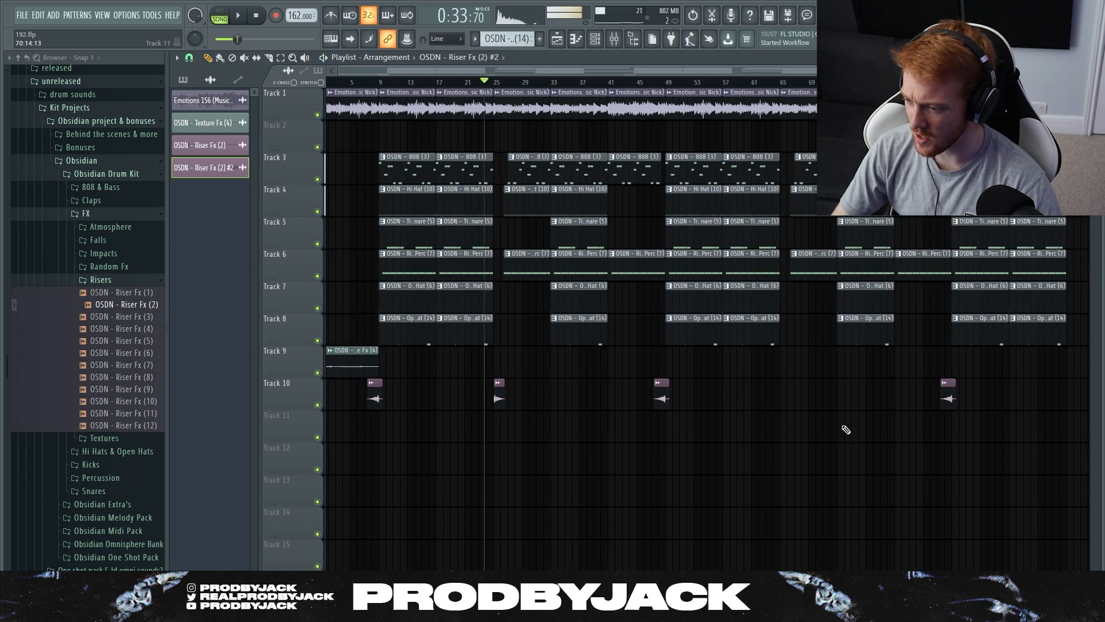
Place a copy of the reversed riser on Track 10 at the drum cut on bar 65
click(738, 401)
scroll(734, 400, up, 6)
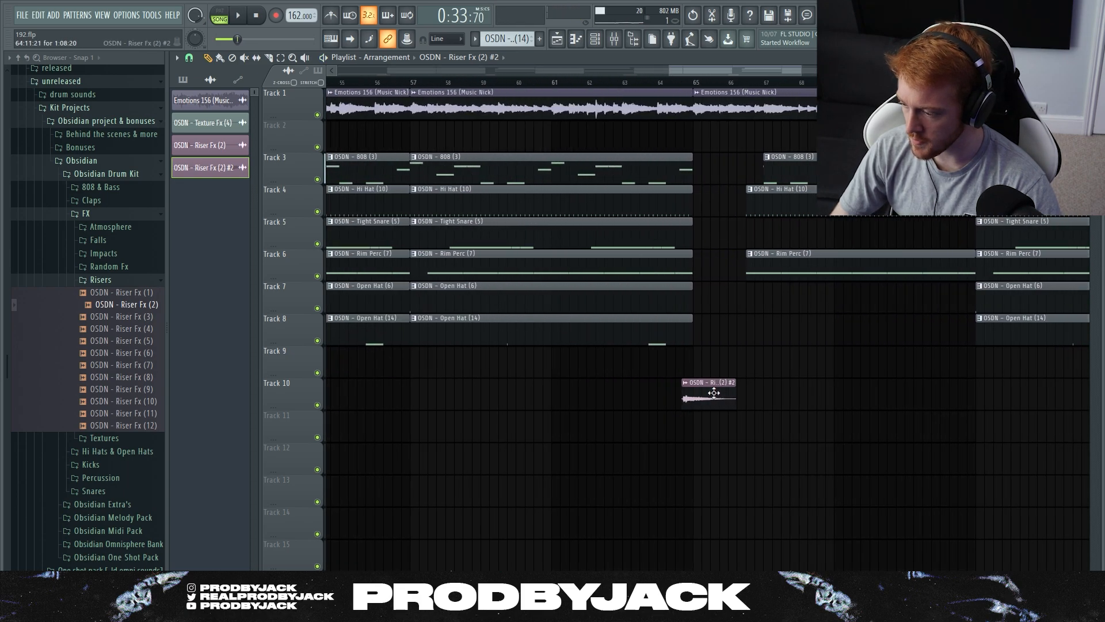
scroll(702, 402, down, 6)
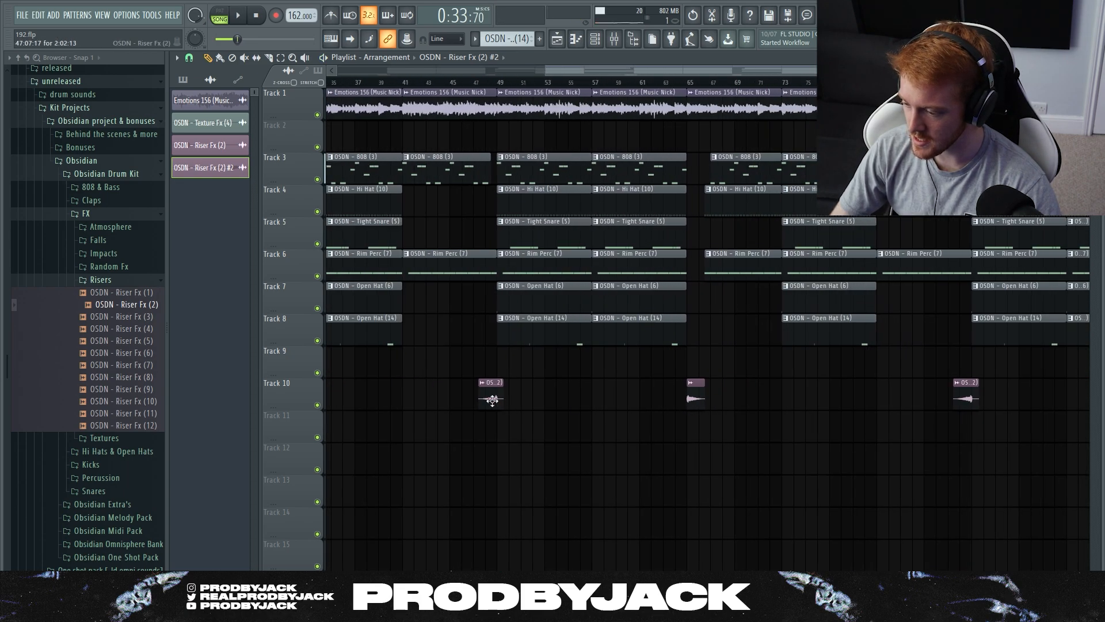
double_click(483, 397)
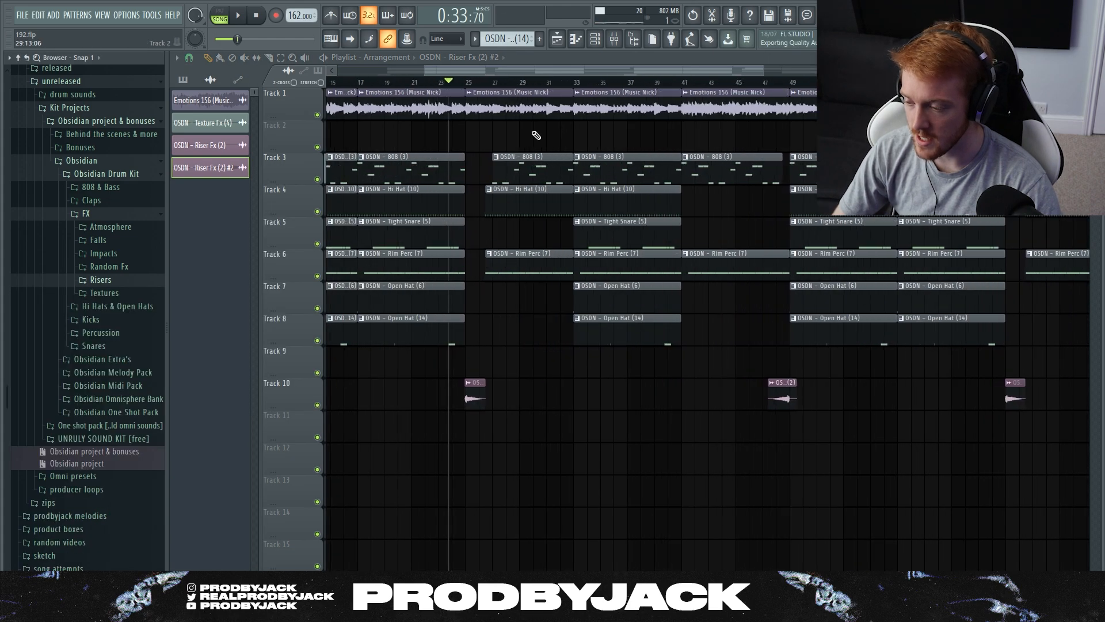
Audition the drum break between bars 25 and 27, briefly soloing the melody on Track 1 before restoring all tracks
mouse_move(481, 192)
mouse_down()
mouse_move(461, 192)
mouse_move(481, 190)
mouse_up()
key(space)
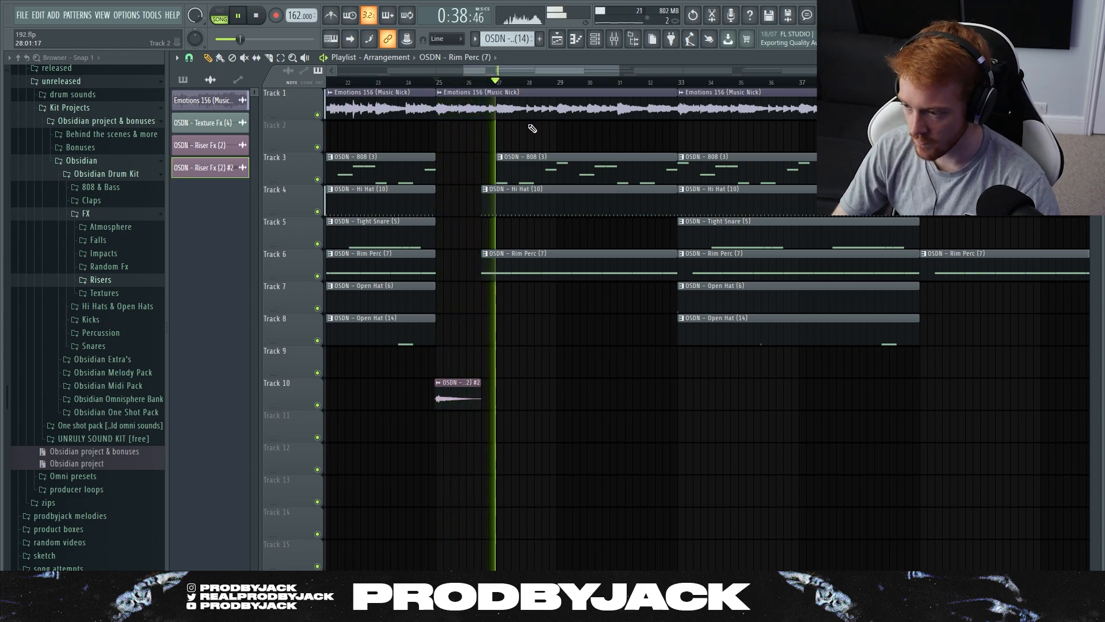
key(space)
click(500, 83)
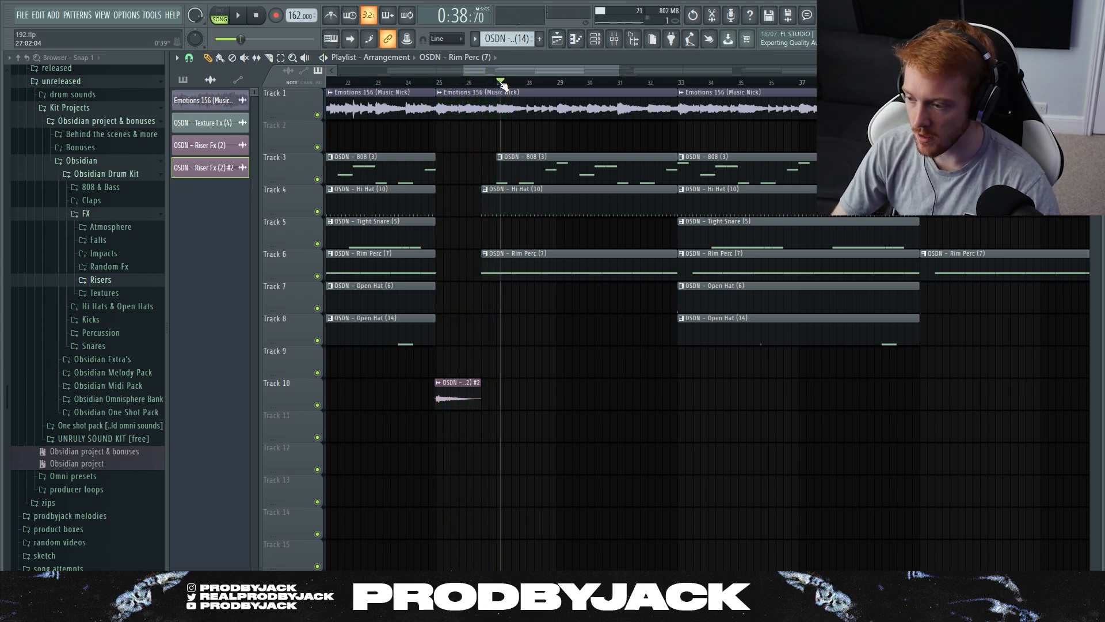
right_click(317, 115)
key(space)
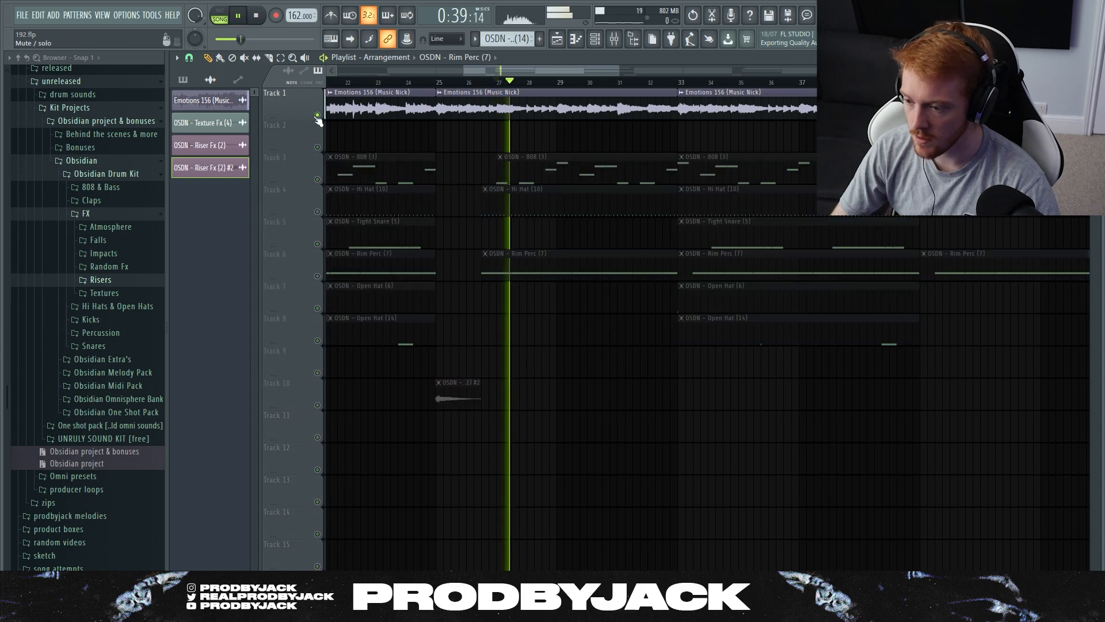
right_click(317, 116)
key(space)
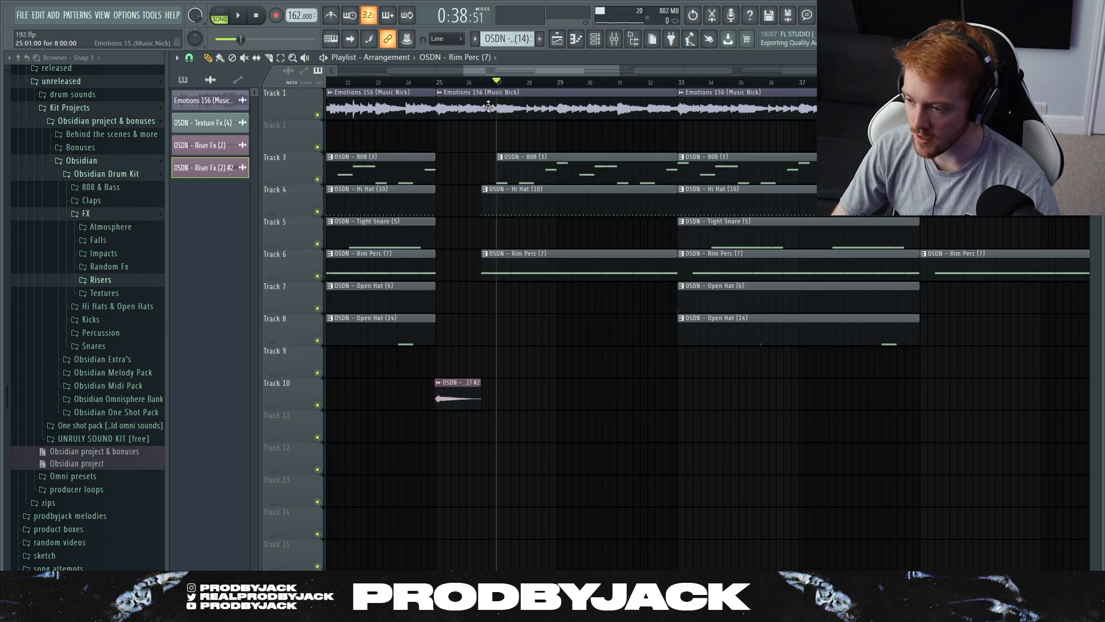
click(484, 84)
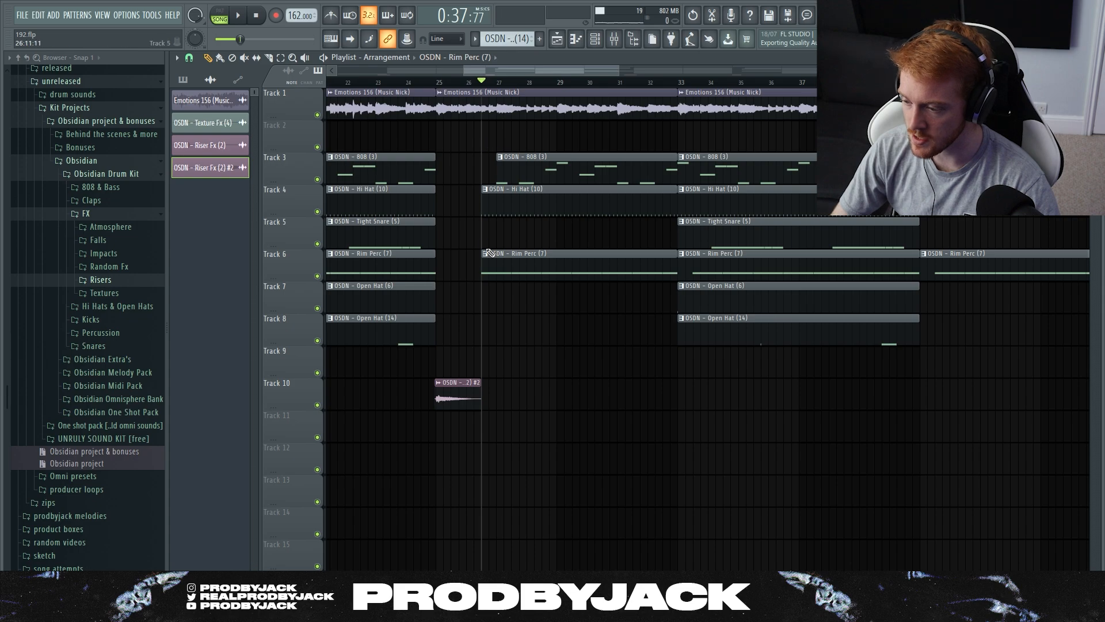
drag(484, 264, 472, 261)
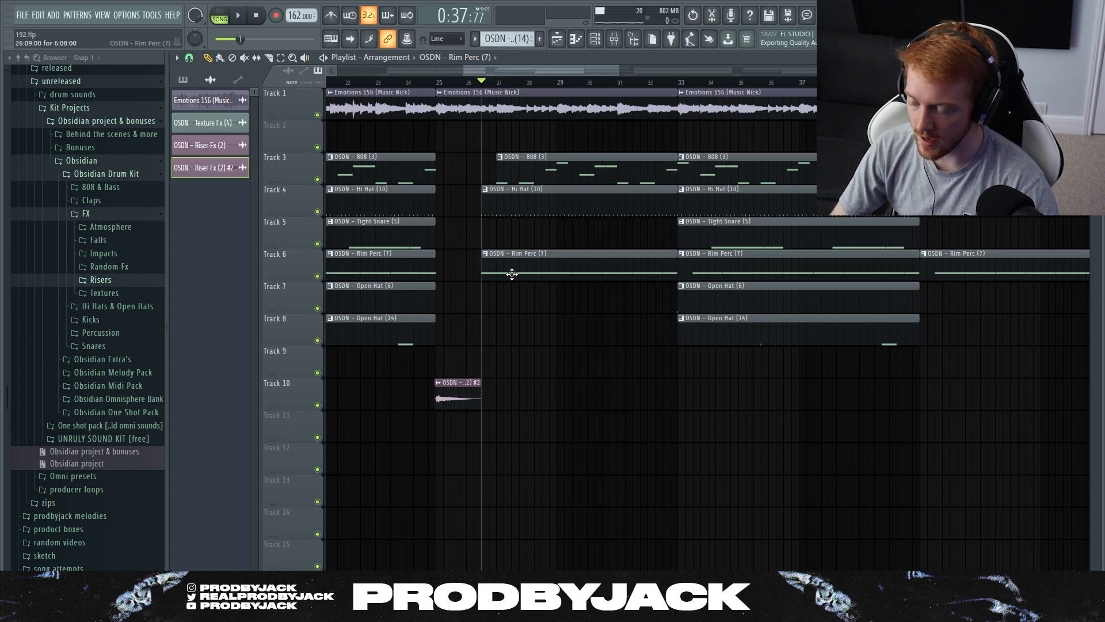
Examine the drum and 808 gaps in the arrangement around bars 25, 49 and 65
scroll(503, 274, down, 6)
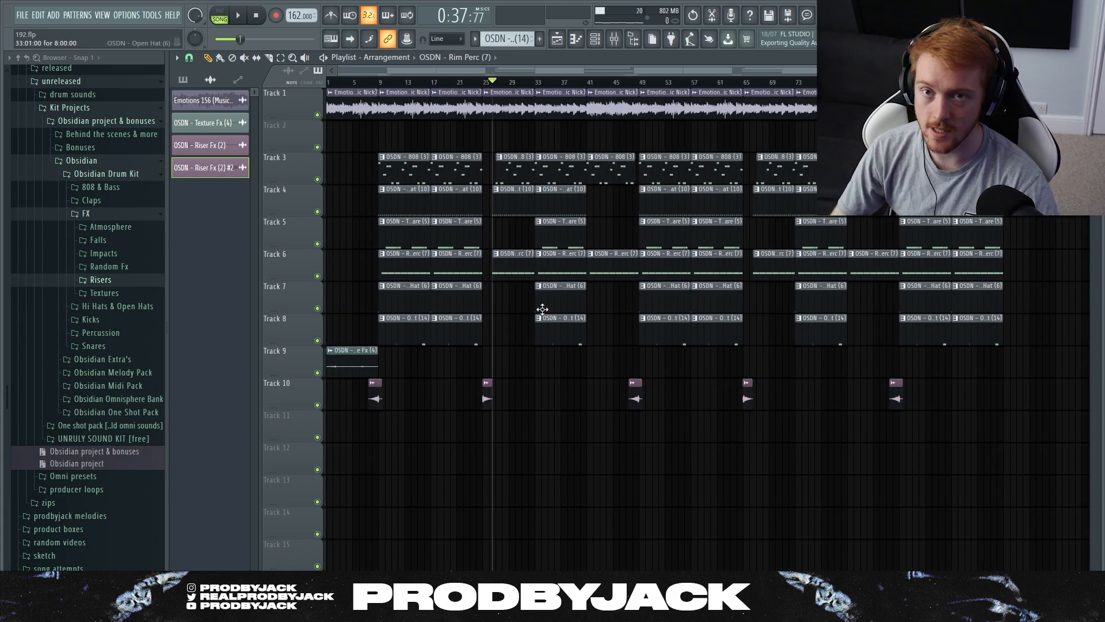
scroll(547, 334, down, 1)
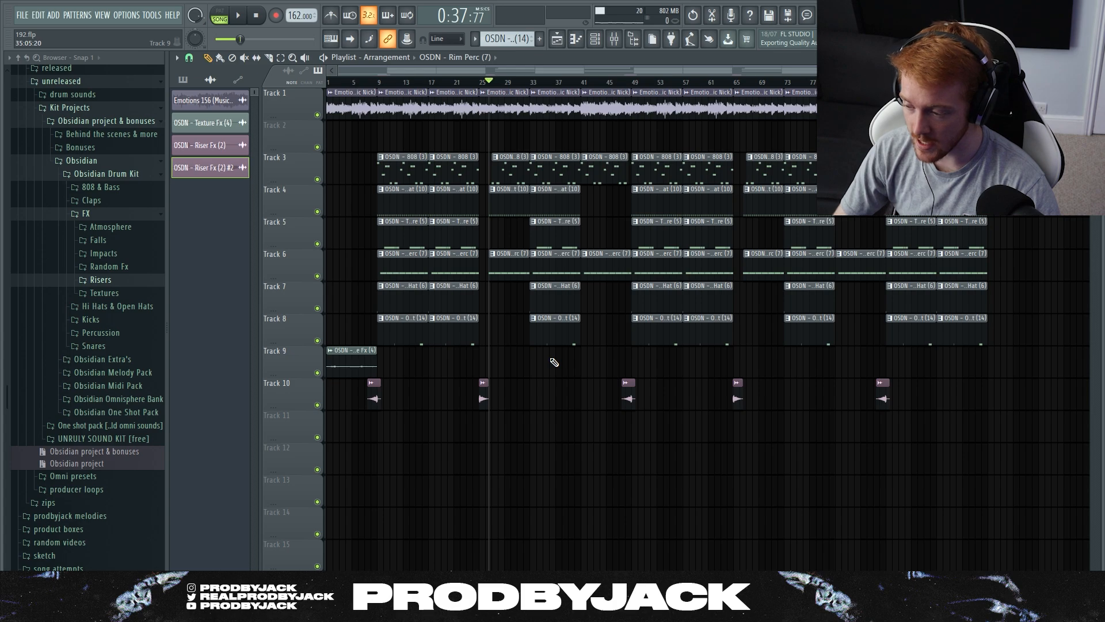
scroll(527, 87, up, 6)
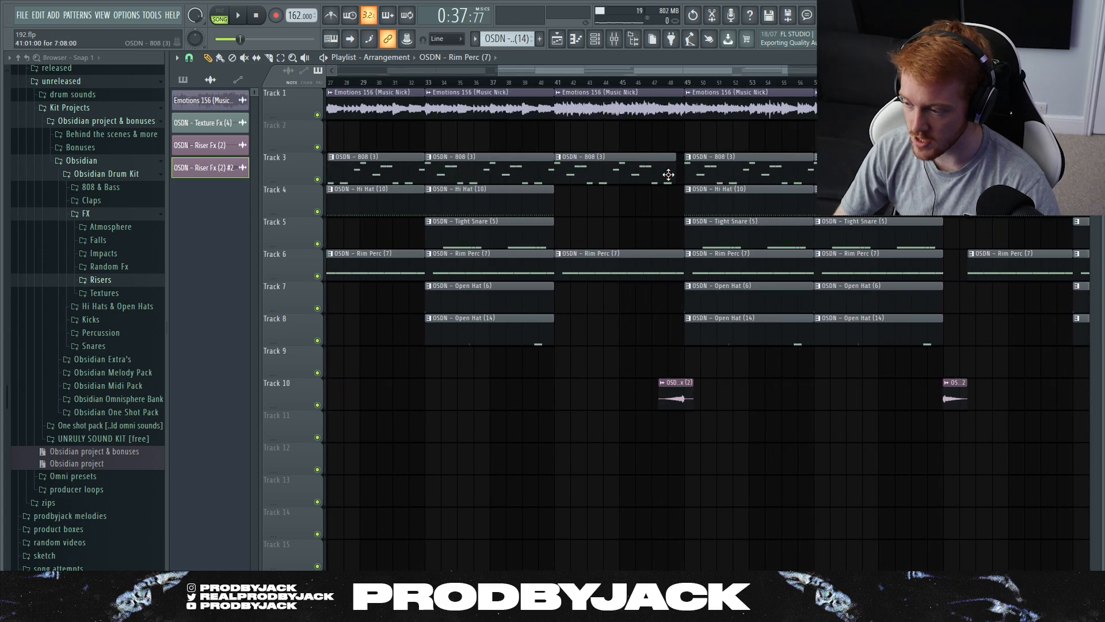
click(525, 85)
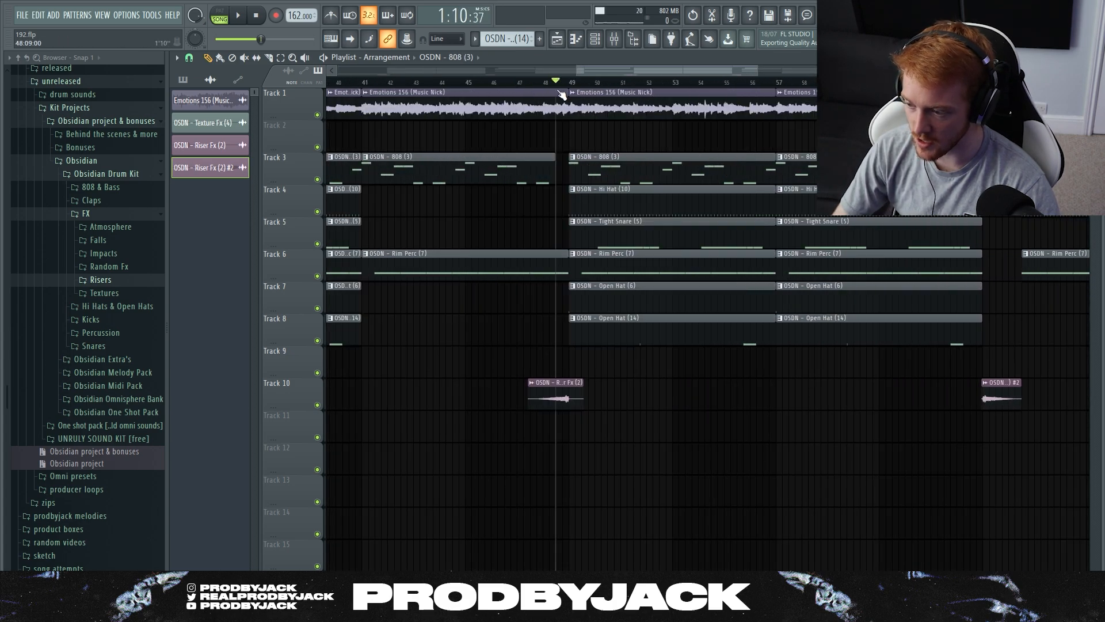
scroll(586, 84, down, 6)
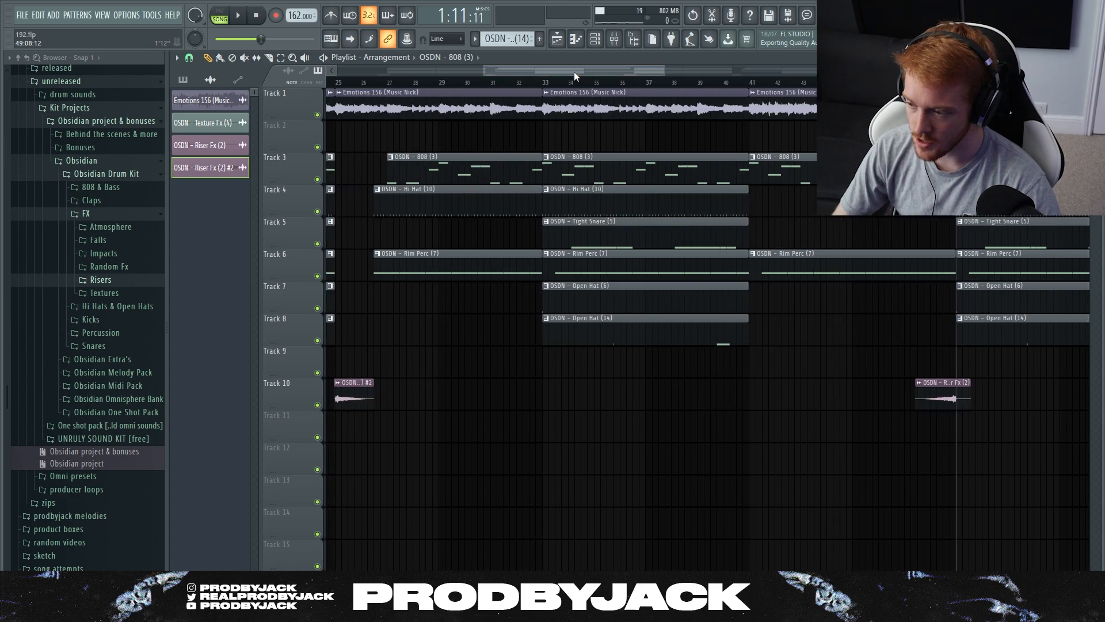
scroll(769, 90, down, 5)
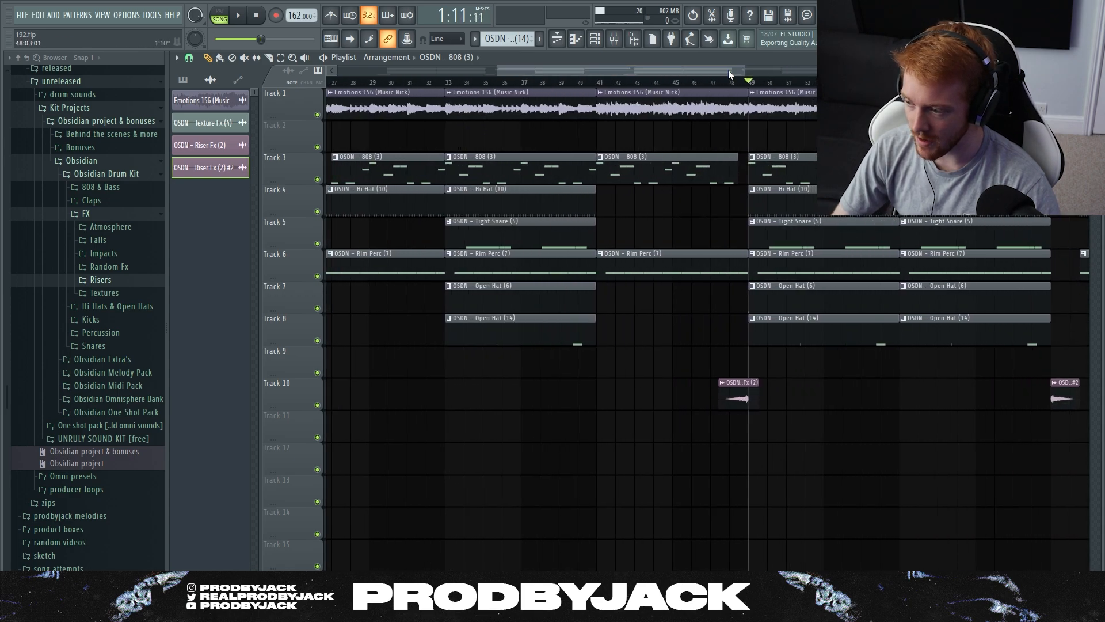
scroll(616, 160, up, 5)
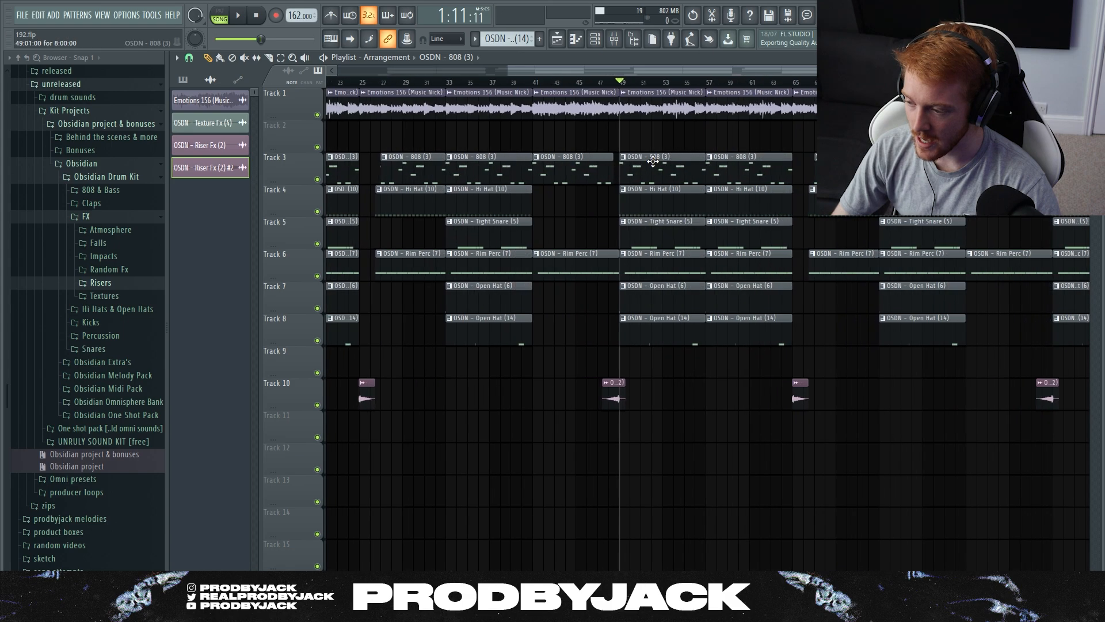
scroll(598, 163, down, 7)
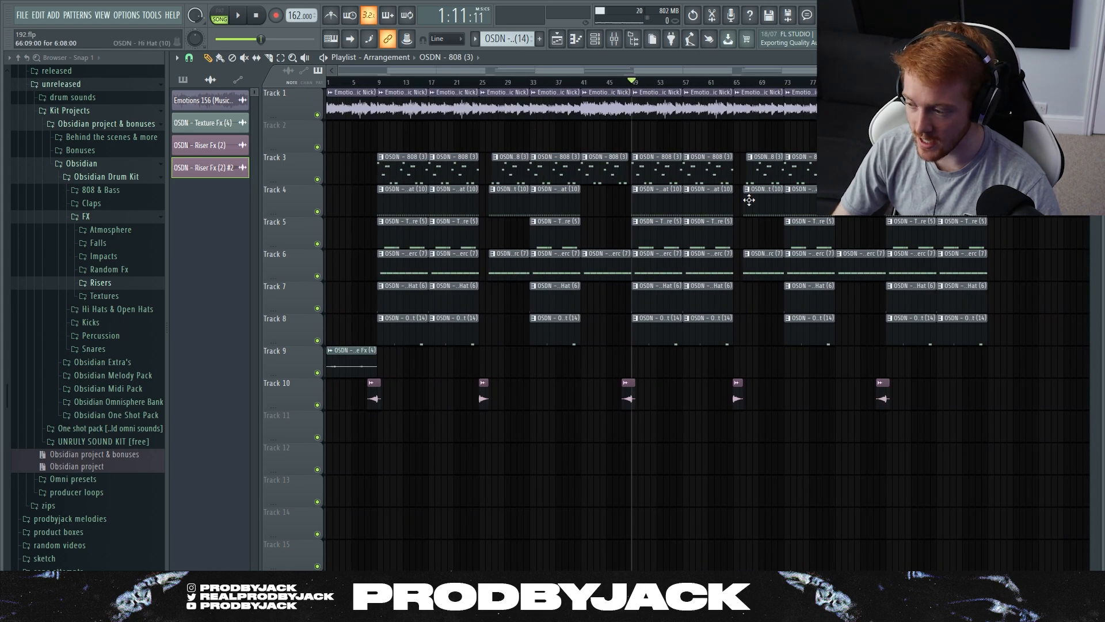
scroll(460, 101, up, 3)
click(453, 84)
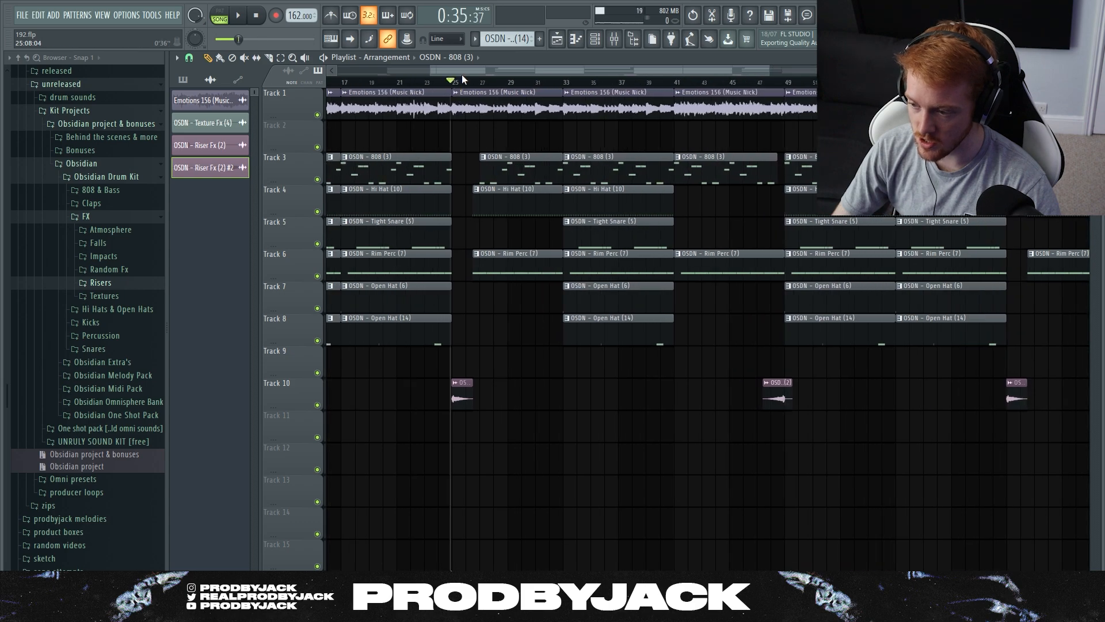
scroll(450, 84, up, 2)
scroll(450, 83, down, 5)
Switch to the OSDN - Hi Hat (10) pattern in the channel rack and open the hi-hat's notes in the piano roll
click(594, 39)
click(564, 42)
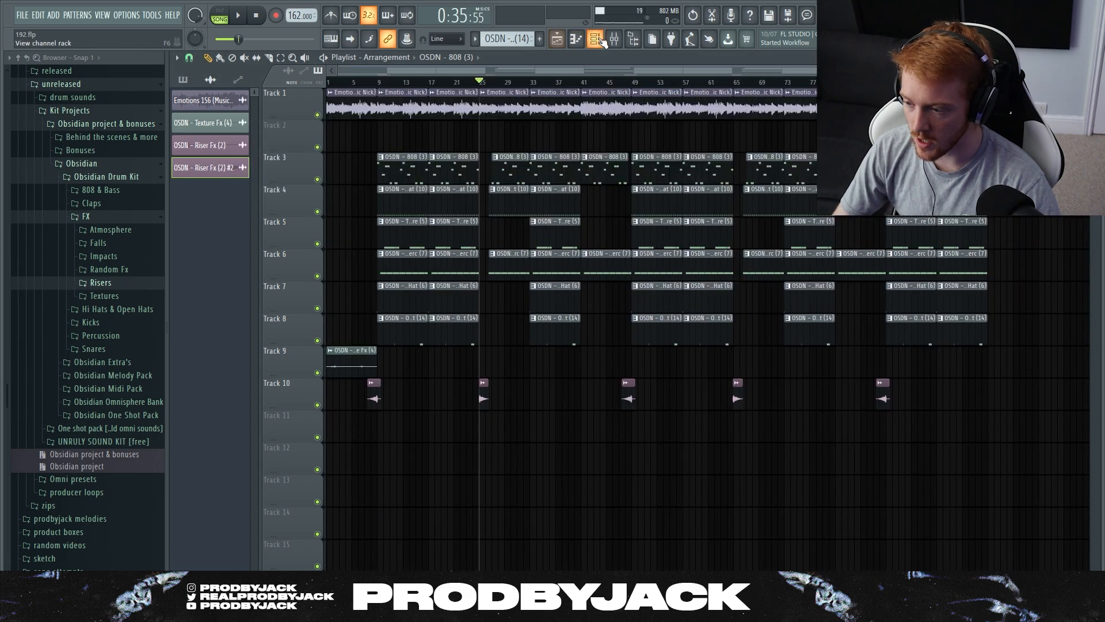
click(596, 42)
scroll(508, 41, up, 5)
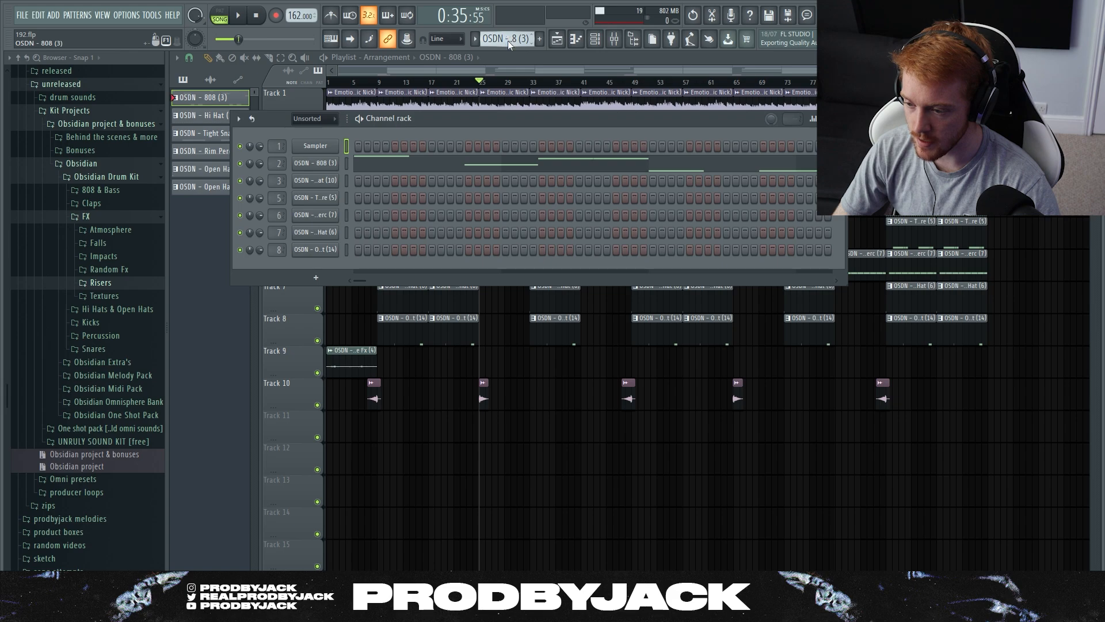
scroll(508, 41, down, 2)
right_click(315, 179)
click(368, 180)
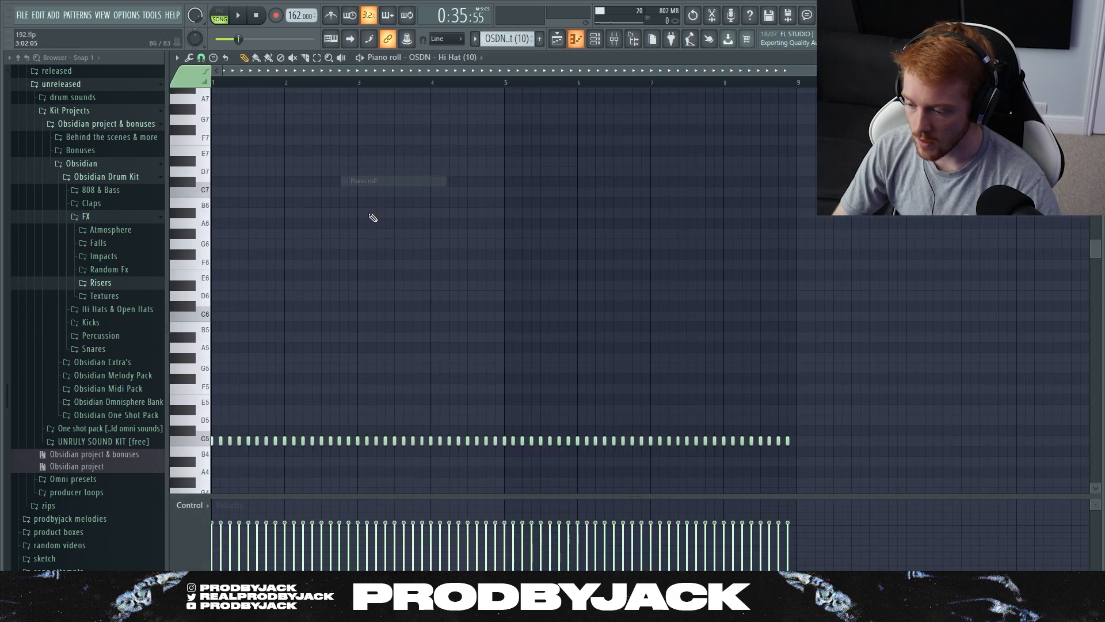
Randomize the levels of the hi-hat notes, setting the panning strength to 23%, and apply it
scroll(394, 256, down, 5)
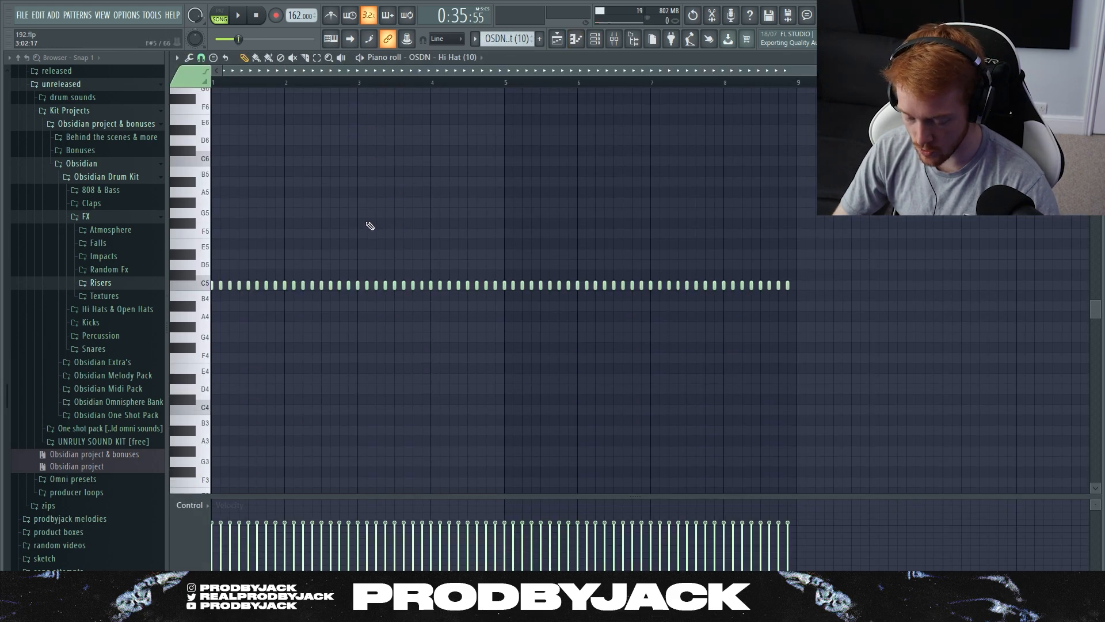
key(alt+r)
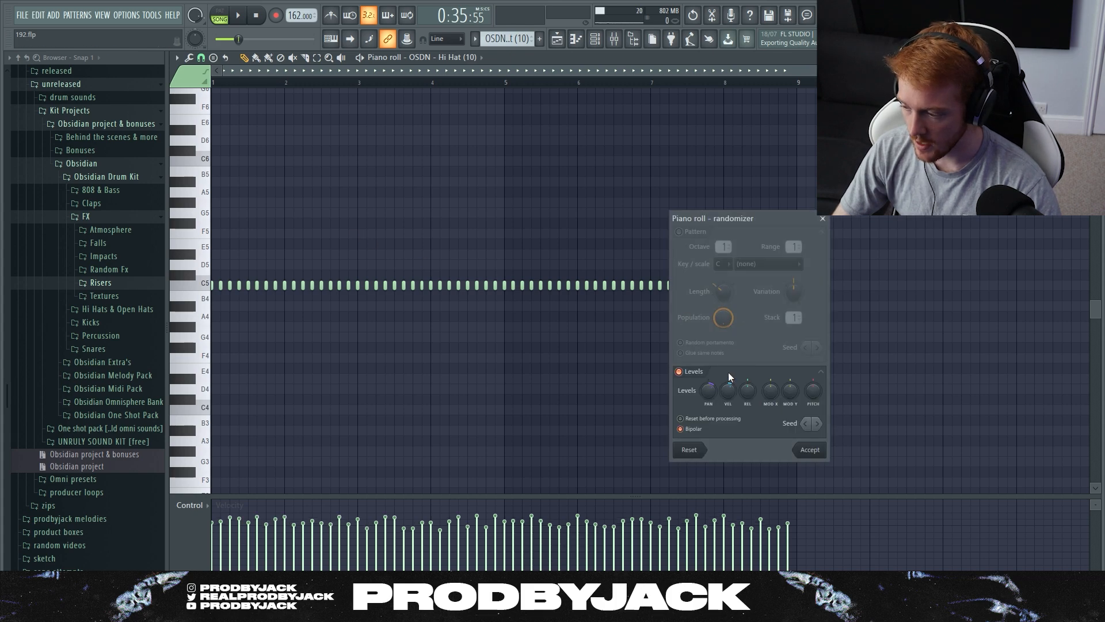
drag(718, 233, 630, 166)
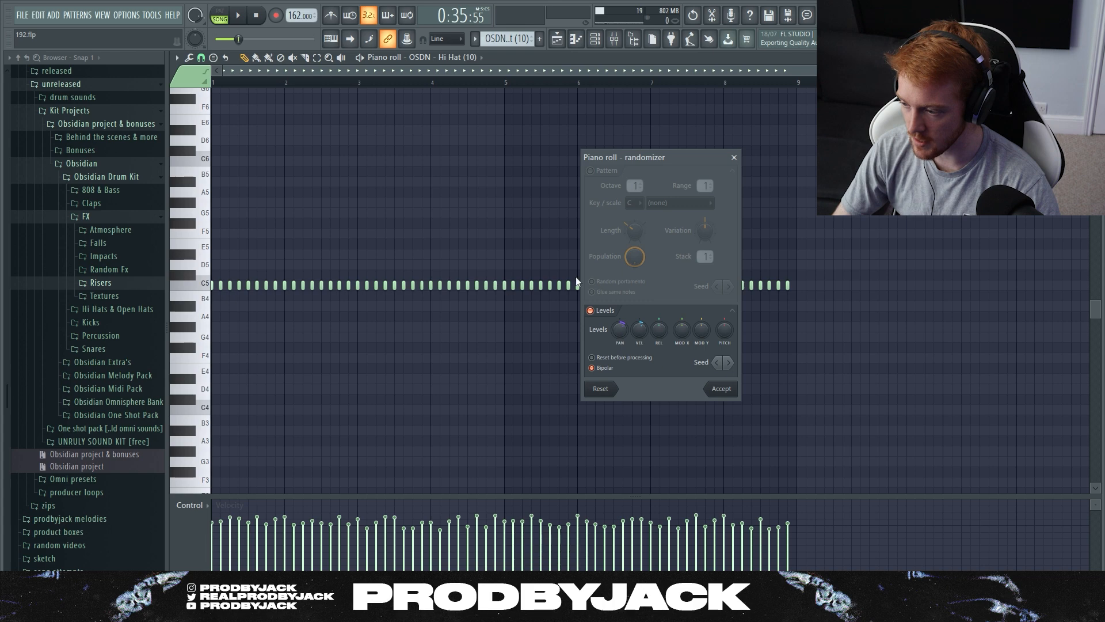
drag(648, 329, 649, 336)
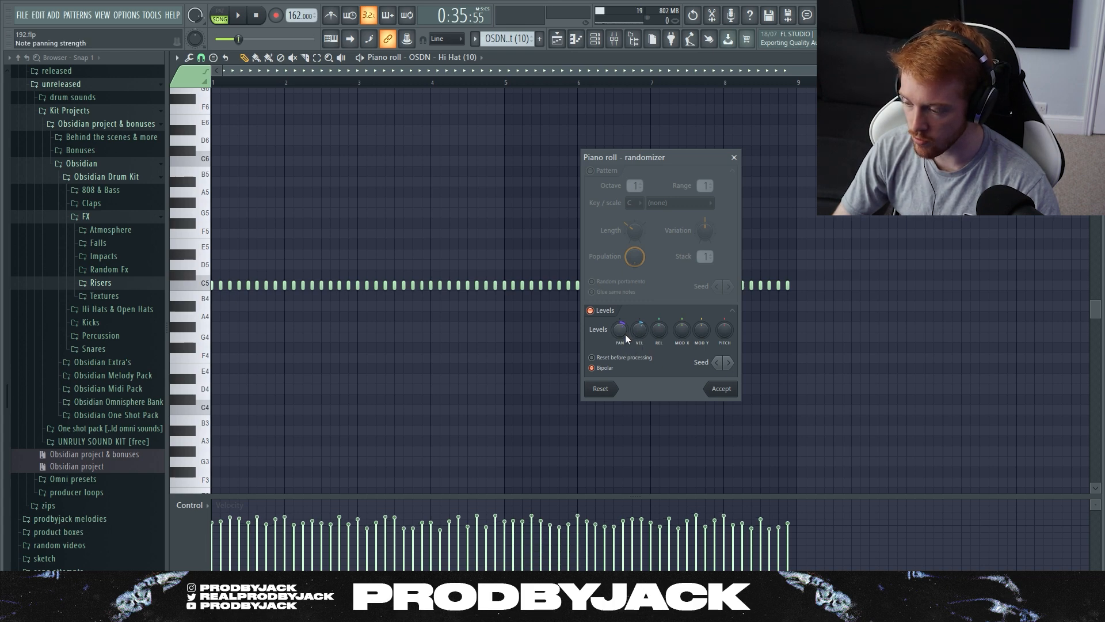
drag(620, 337, 621, 328)
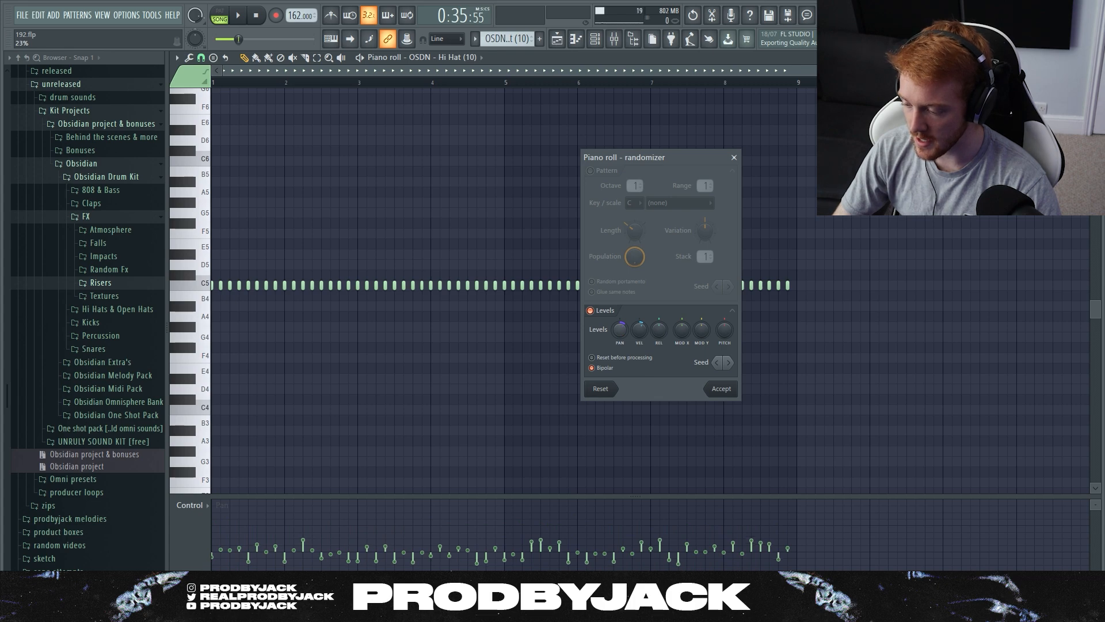
click(722, 389)
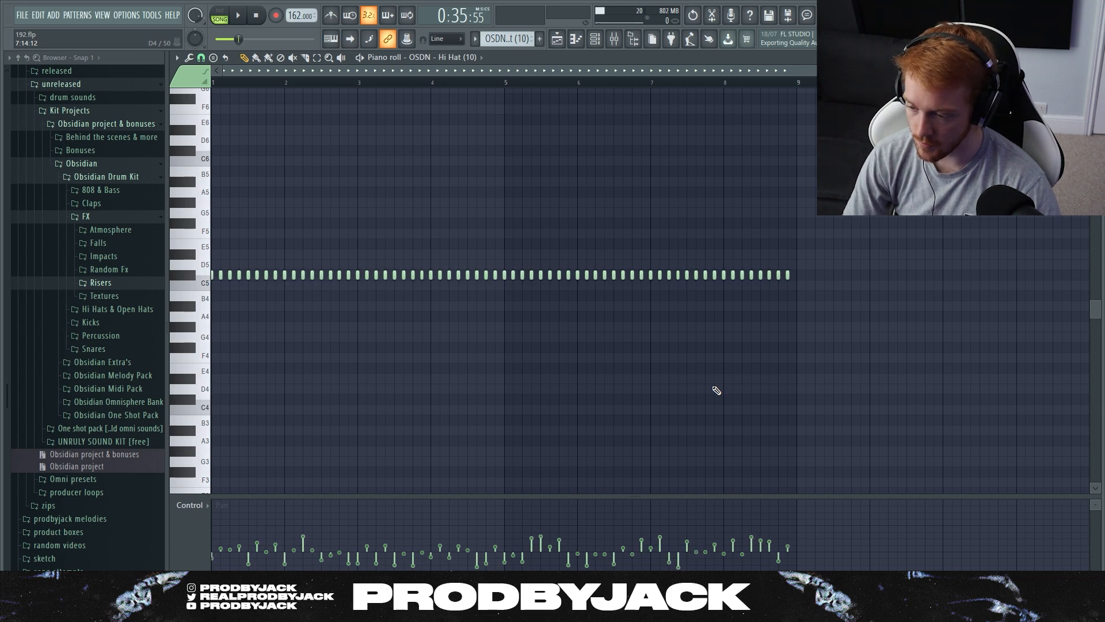
Shift all the hi-hat notes up and down in semitone steps around C5
key(shift+Up)
key(shift+Up)
key(shift+Down)
key(shift+Down)
key(shift+Down)
key(shift+Down)
key(shift+Down)
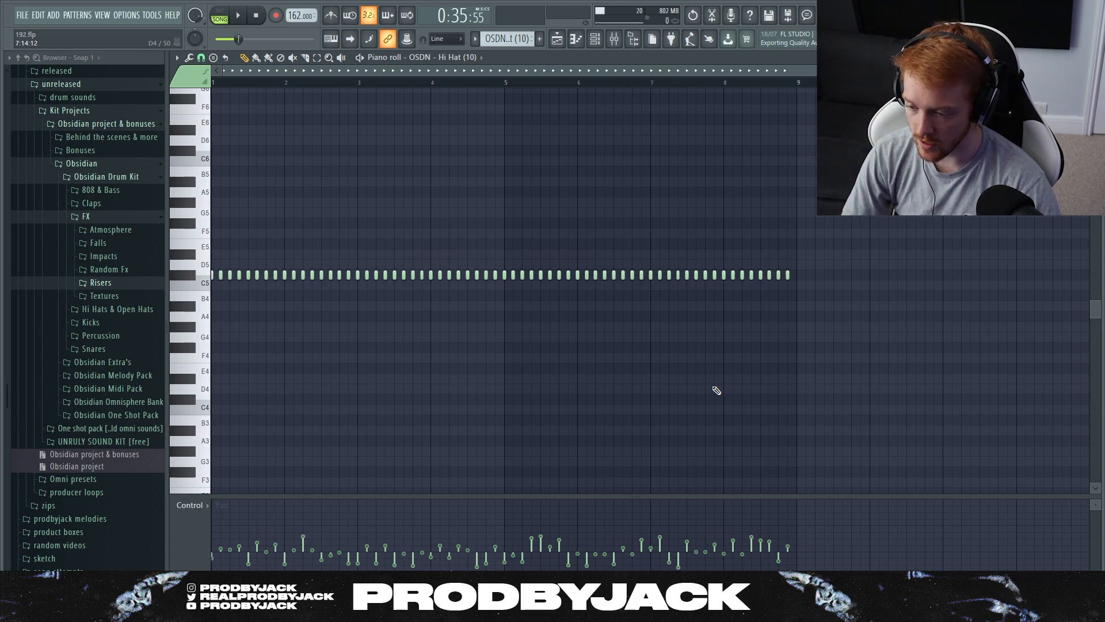
key(shift+Up)
key(shift+Up)
key(shift+Up)
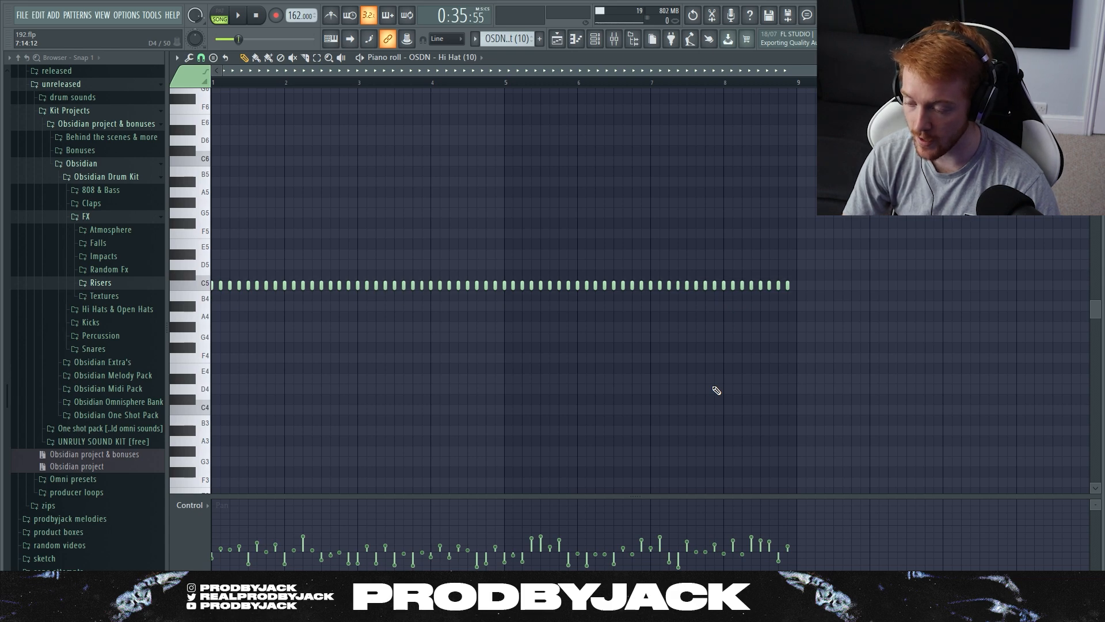
key(shift+Down)
key(shift+Down)
key(shift+Down)
key(shift+Down)
key(shift+Down)
key(shift+Down)
key(shift+Up)
key(shift+Up)
key(shift+Up)
key(shift+Up)
Audition the beat while lowering the hi-hat notes by semitones to C4, raise them one octave to C5, and stop playback
key(space)
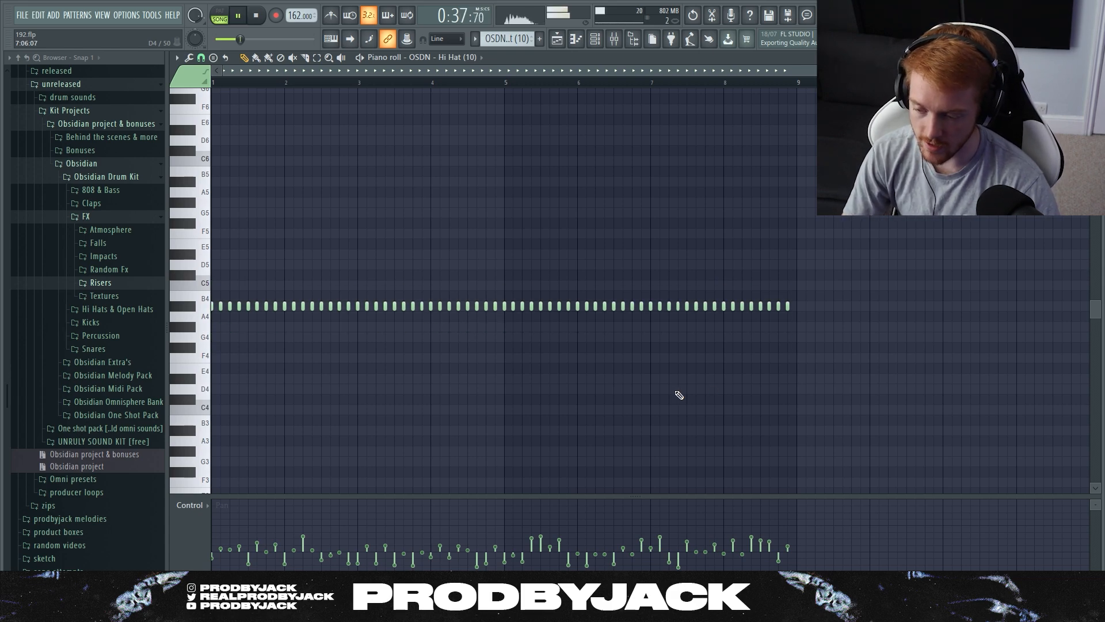
key(shift+Down)
key(shift+Down)
key(shift+Down)
key(shift+Down)
key(shift+Down)
key(shift+Down)
key(shift+Down)
key(shift+Down)
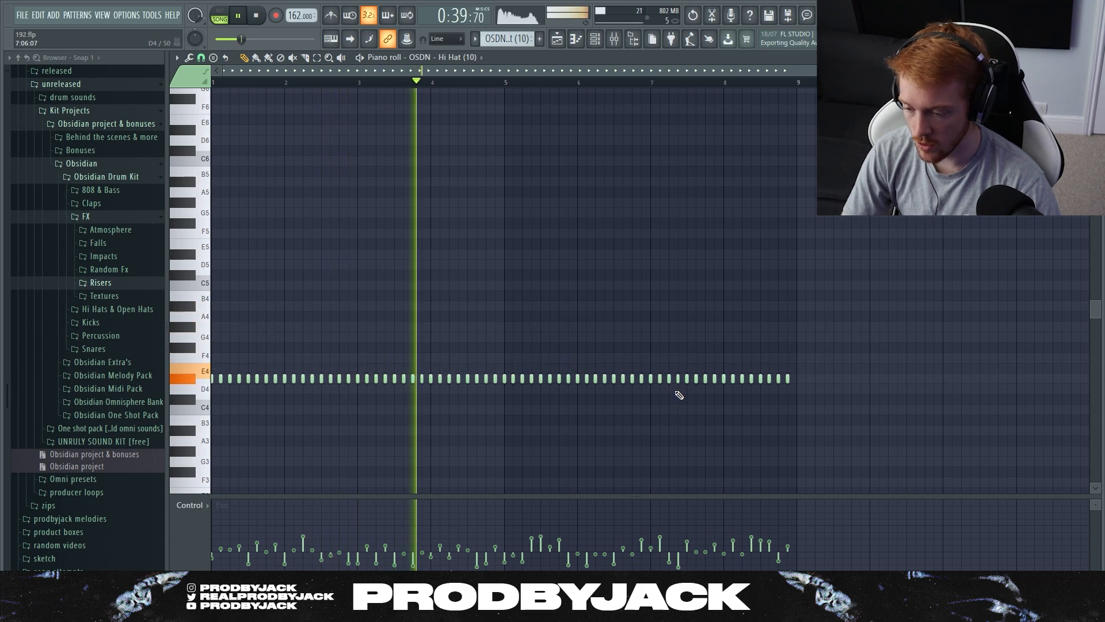
key(shift+Down)
key(shift+Down)
key(shift+Down)
key(shift+Down)
key(ctrl+Up)
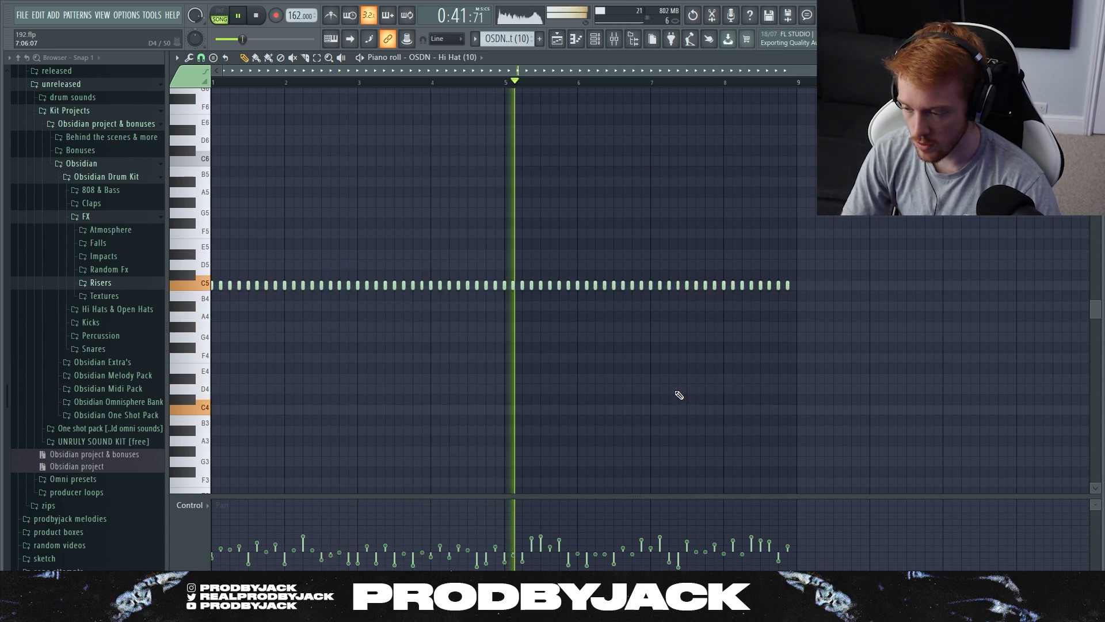
key(space)
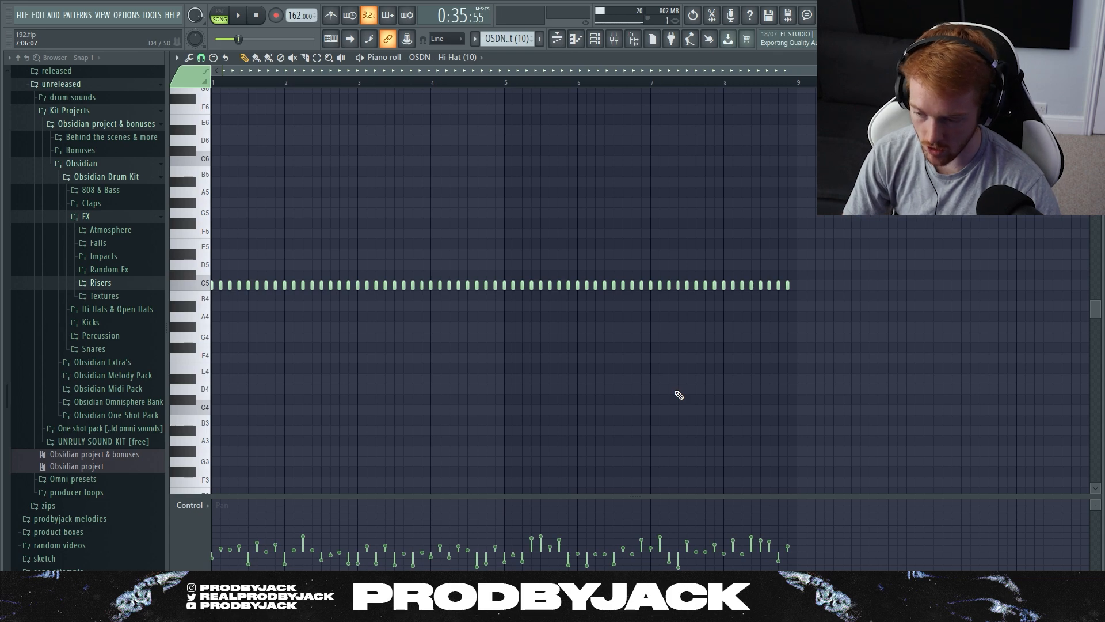
Shift the hi-hat notes by whole octaves, ending on C5, and try flipping them horizontally
key(ctrl+Down)
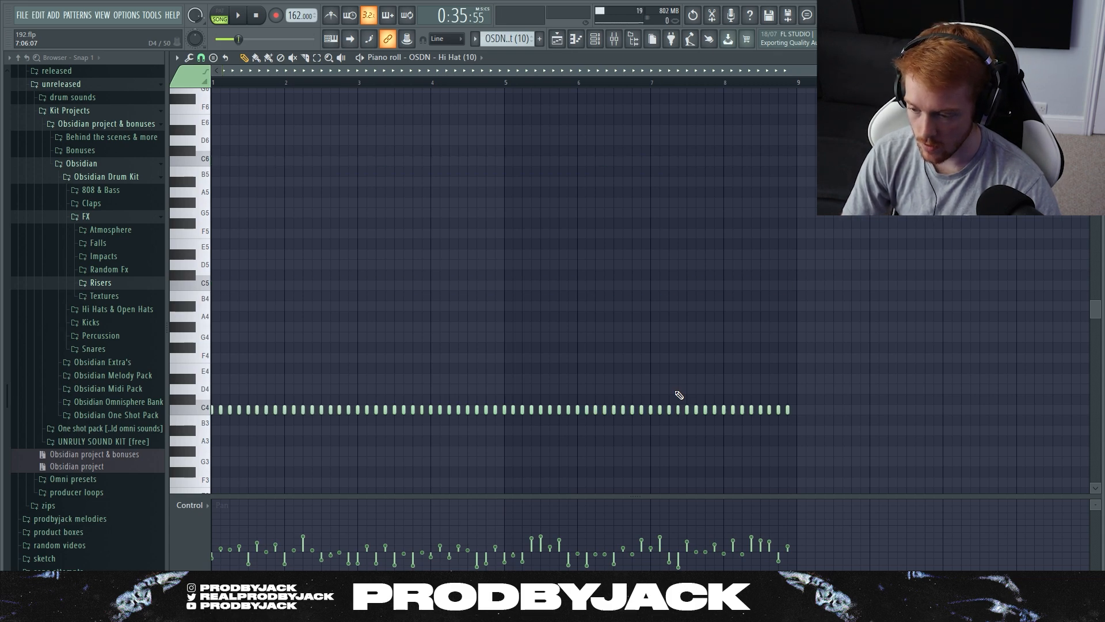
key(ctrl+Up)
key(ctrl+Up)
key(ctrl+Down)
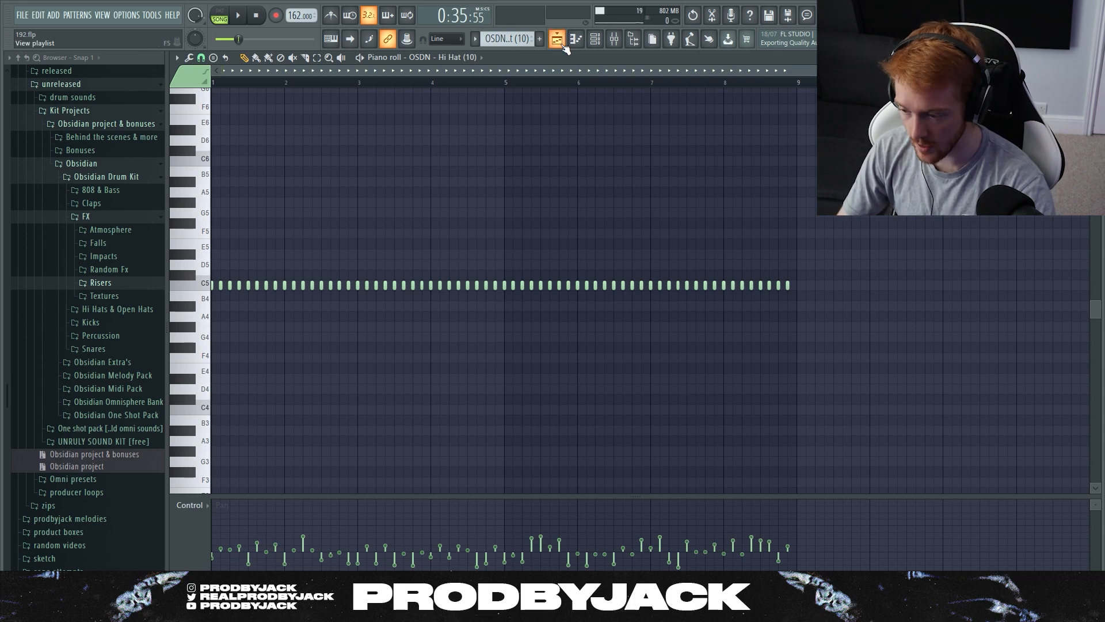
key(alt+y)
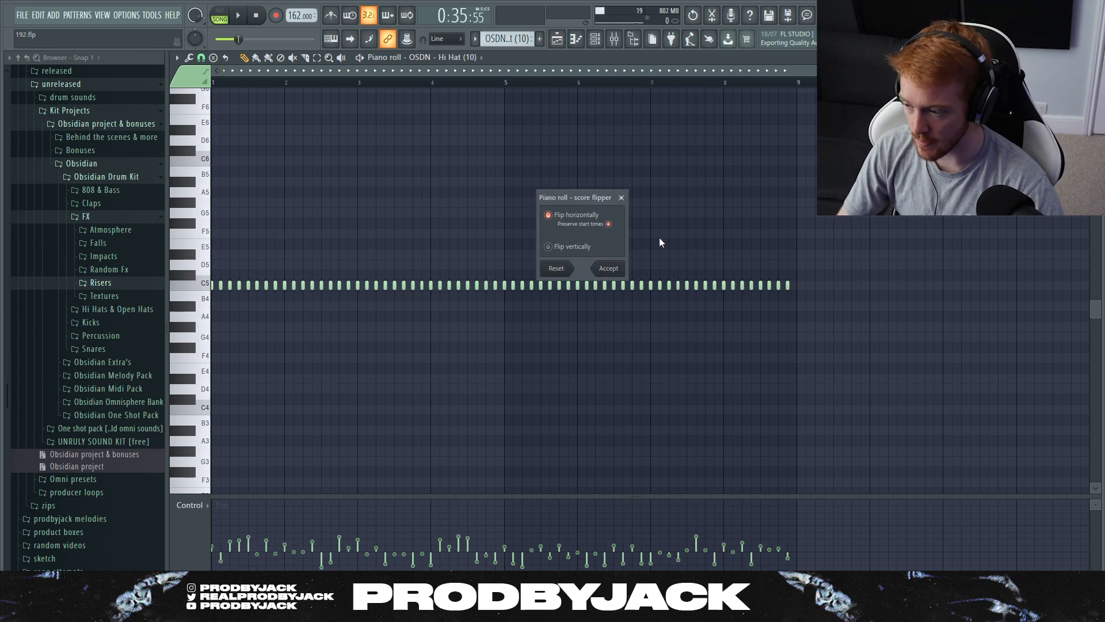
click(622, 195)
Switch to the OSDN - 808 (3) pattern and open the 808's notes in the piano roll
scroll(508, 40, down, 1)
click(576, 39)
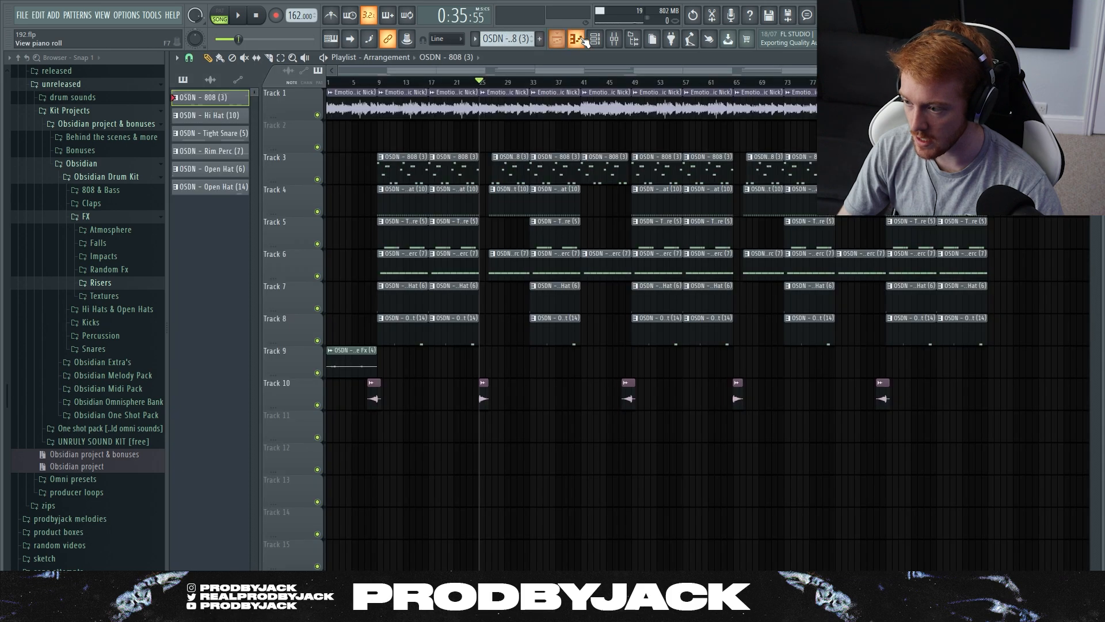
click(595, 38)
right_click(338, 158)
click(360, 163)
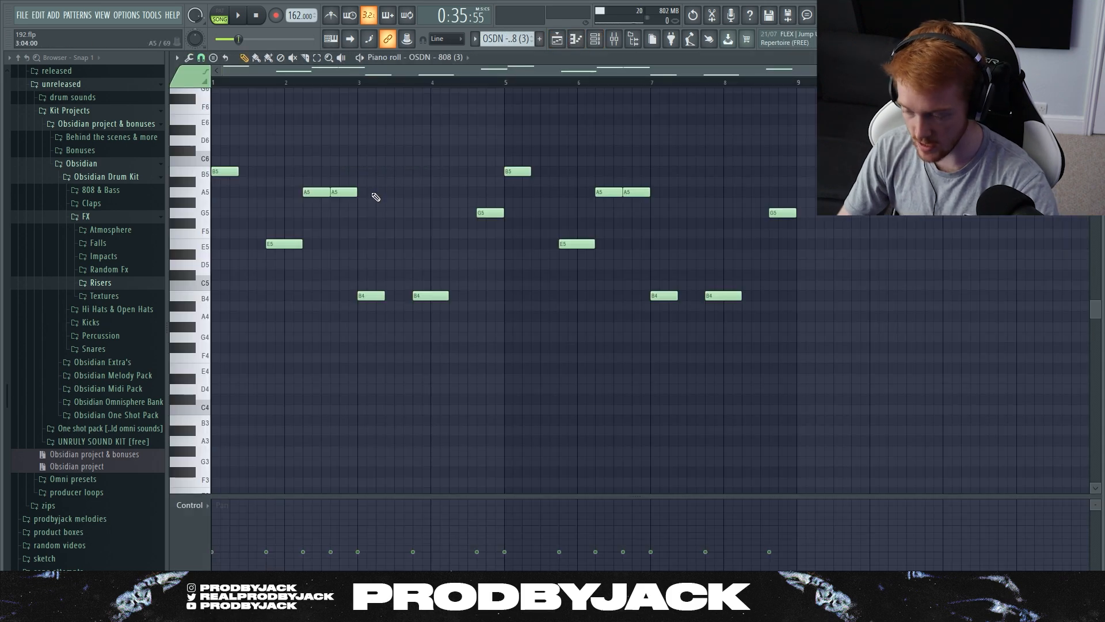
Try flipping the 808 notes horizontally and vertically with the score flipper
key(alt+y)
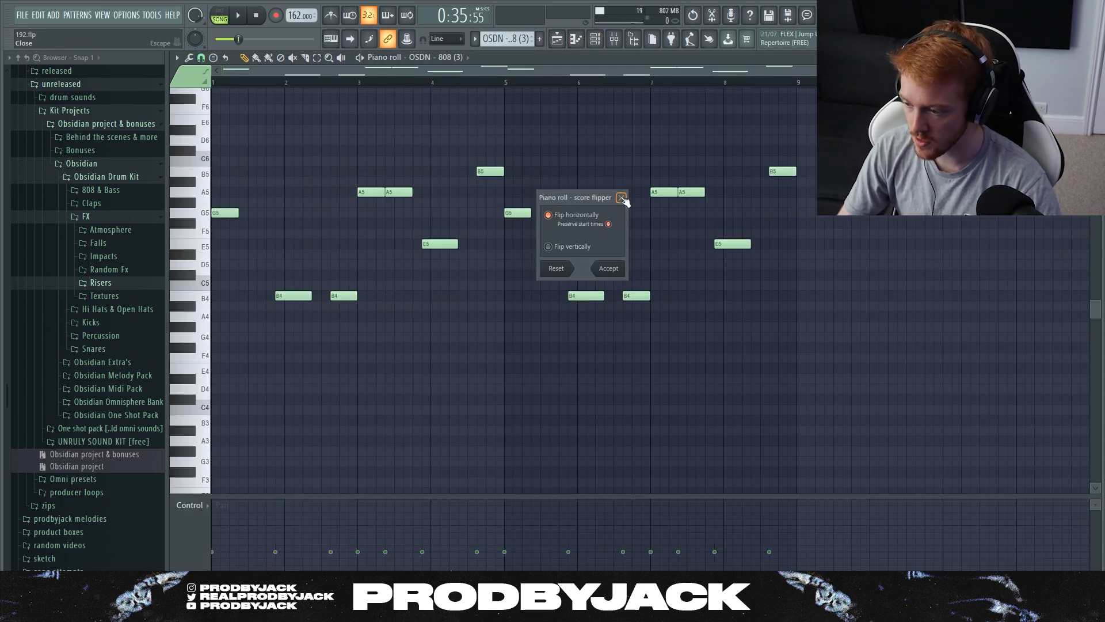
click(548, 247)
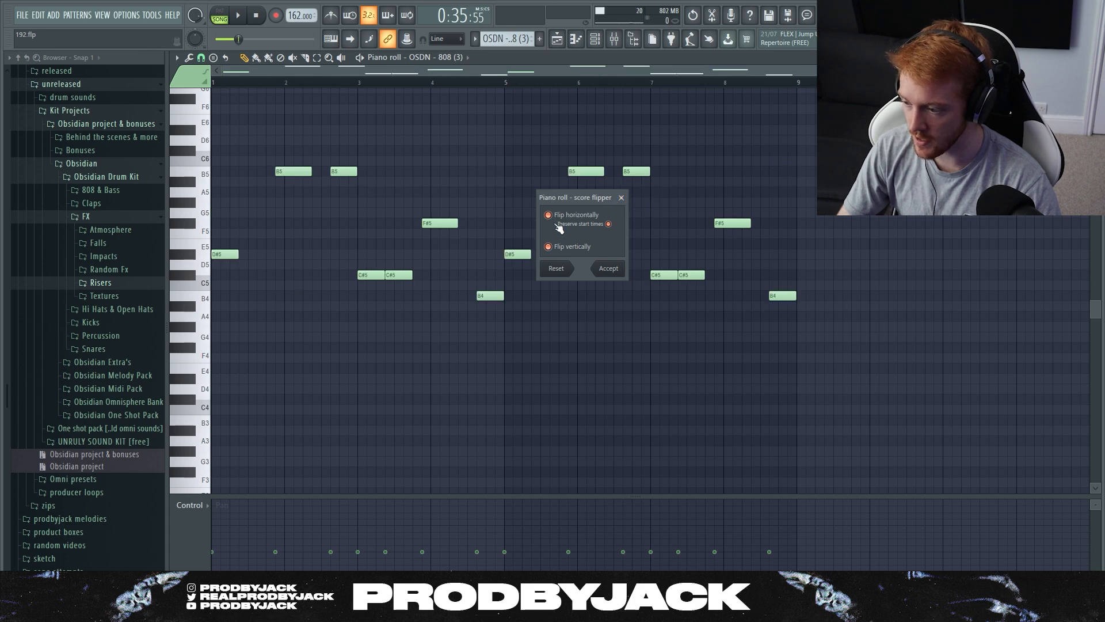
click(622, 198)
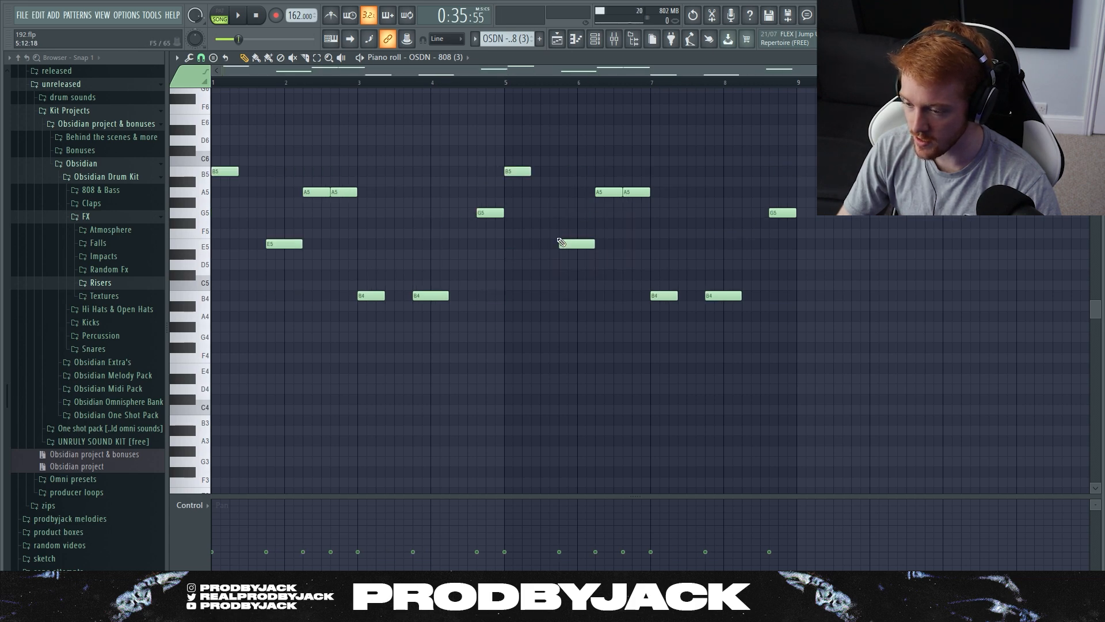
Try the arpeggiator on the 808 notes with the Flip pattern and a lower octave range
key(alt+a)
drag(722, 196, 450, 196)
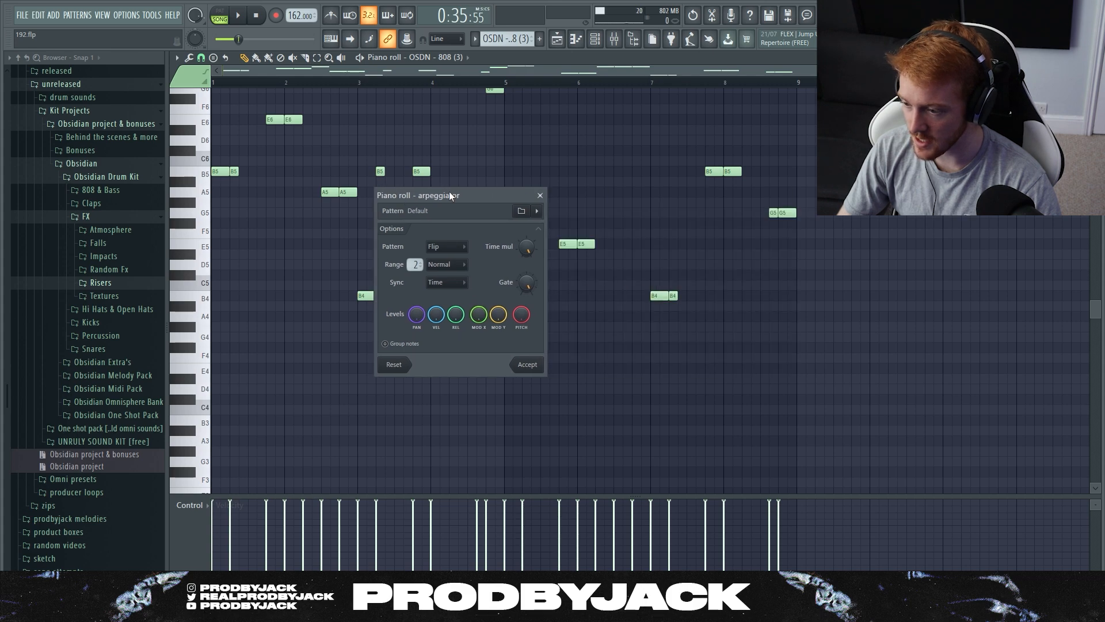
drag(415, 264, 415, 273)
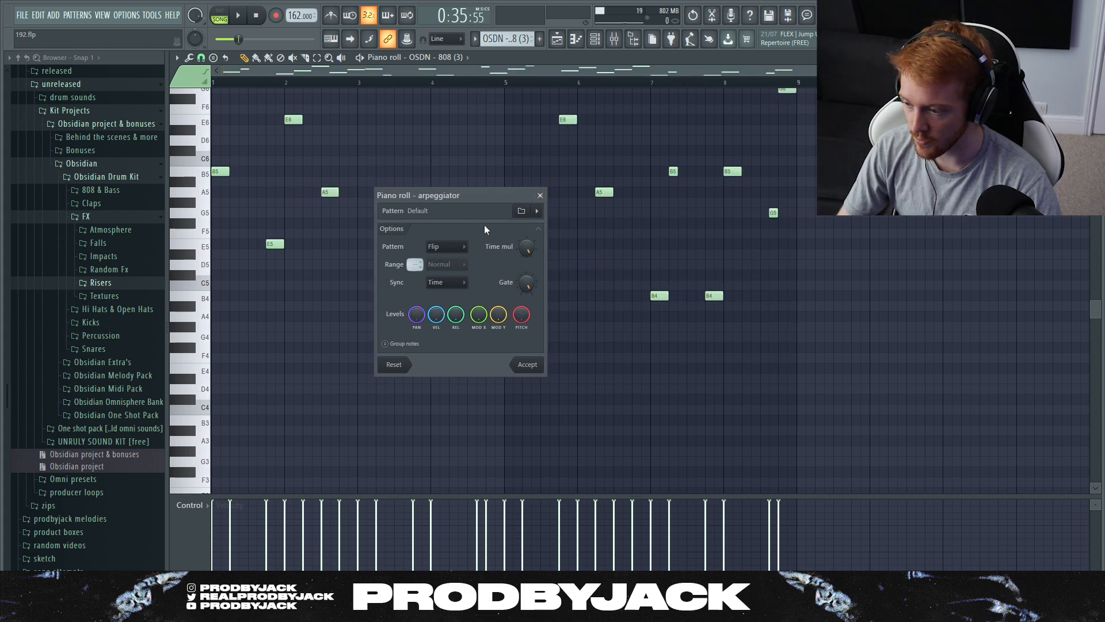
click(540, 196)
Duplicate the eight-bar 808 sequence from bar 9 onward, then remove the copy
scroll(510, 266, up, 3)
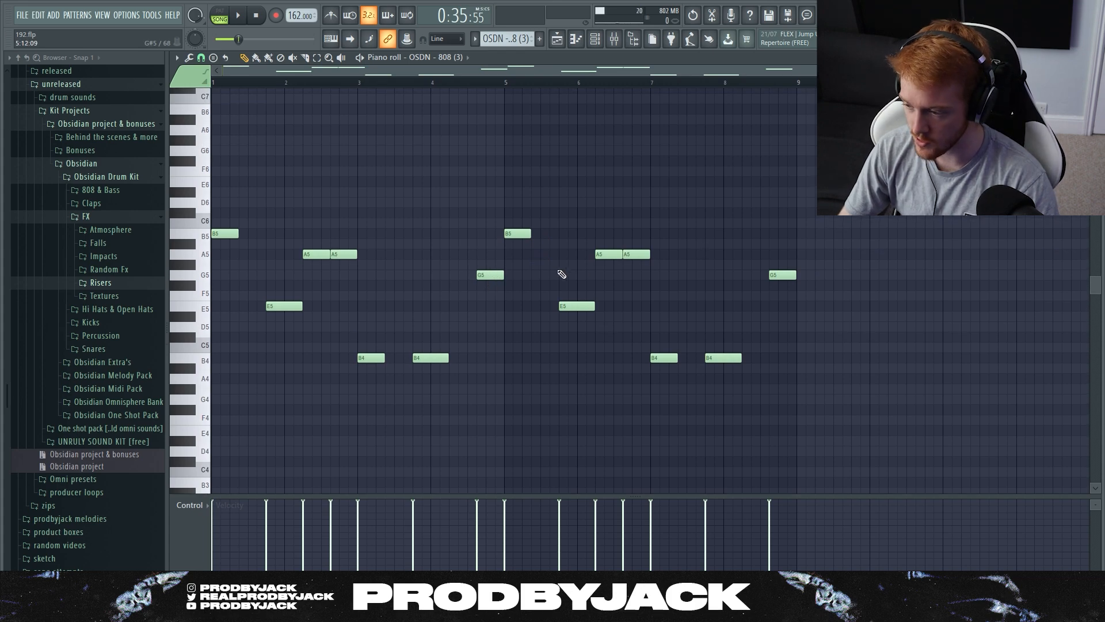
key(ctrl+b)
scroll(622, 301, down, 3)
ctrl+click(576, 406)
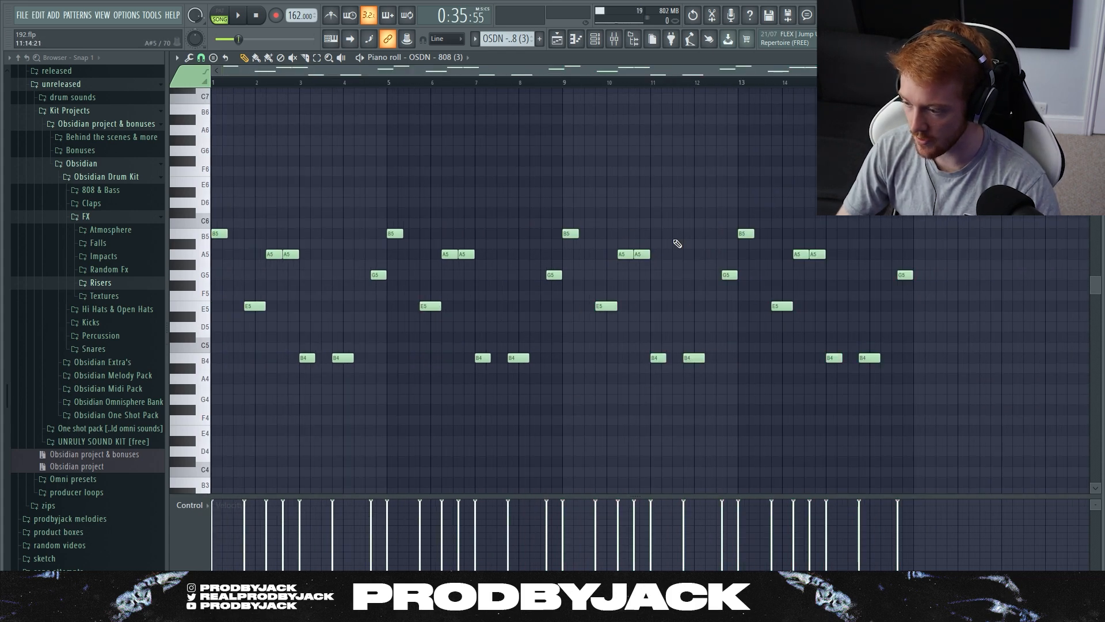
key(ctrl+z)
key(Delete)
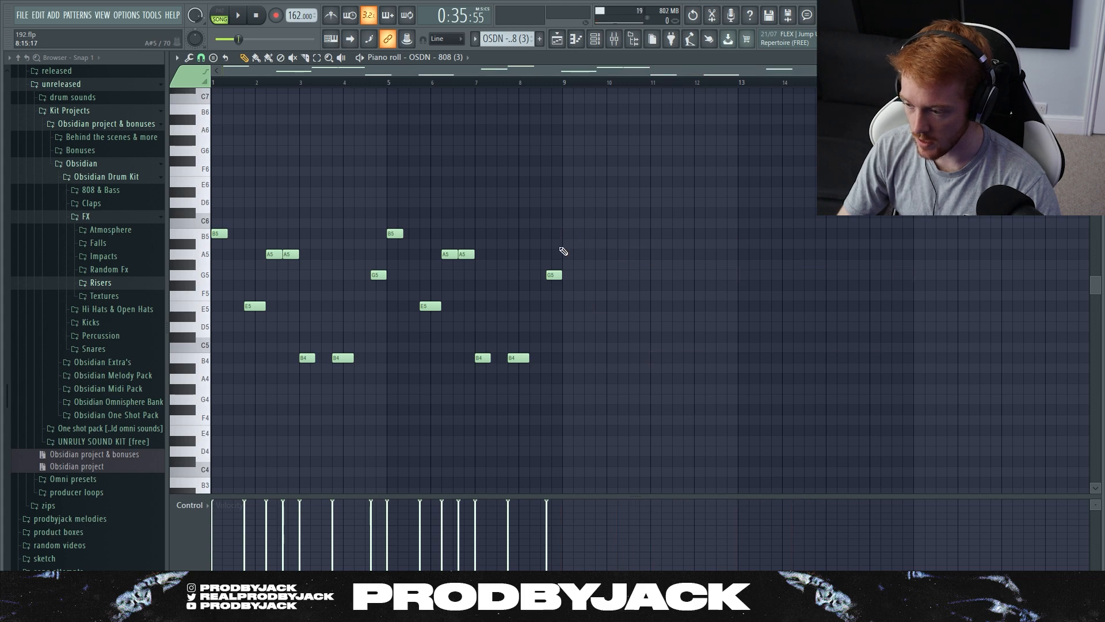
Repeat the duplication of the 808 sequence after bar 8, undoing the copied notes each time
scroll(563, 251, up, 3)
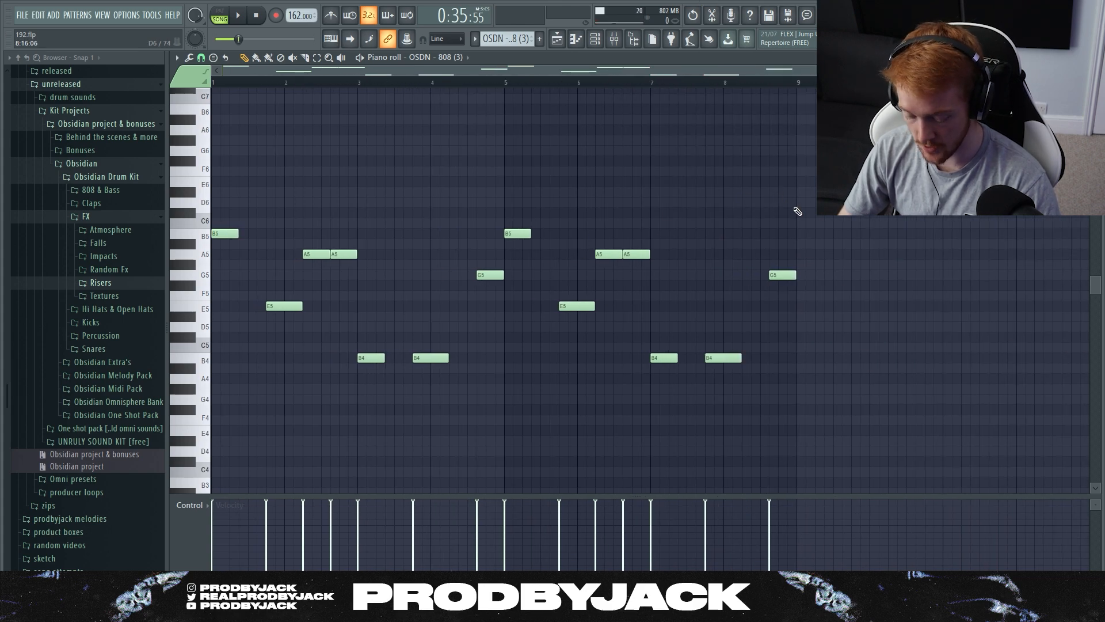
key(ctrl+b)
scroll(797, 211, down, 3)
ctrl+click(718, 416)
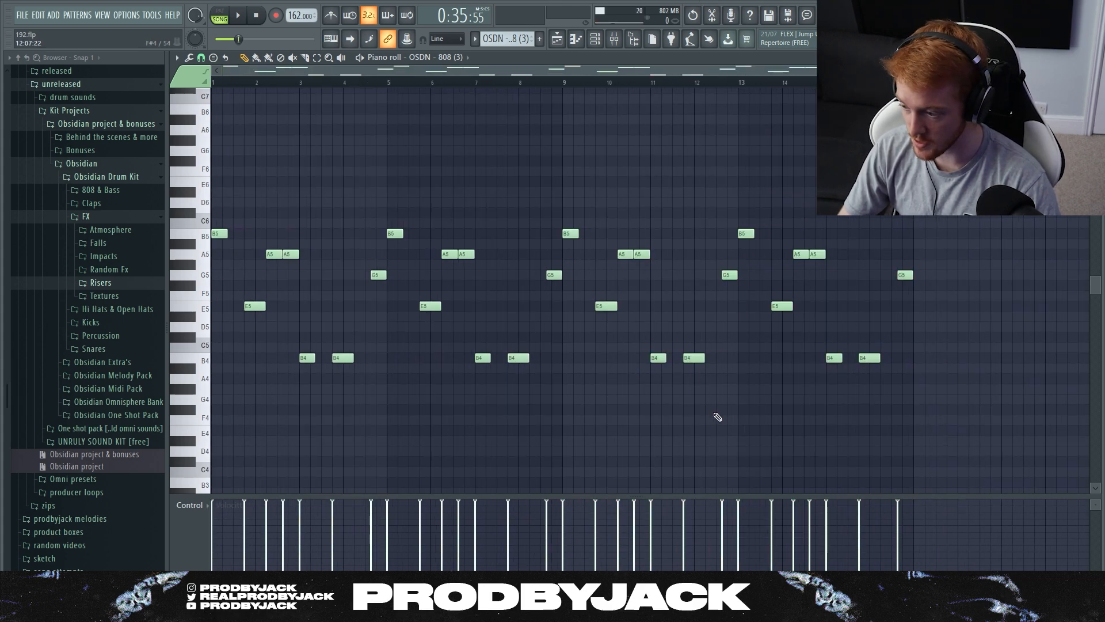
key(ctrl+z)
key(ctrl+z)
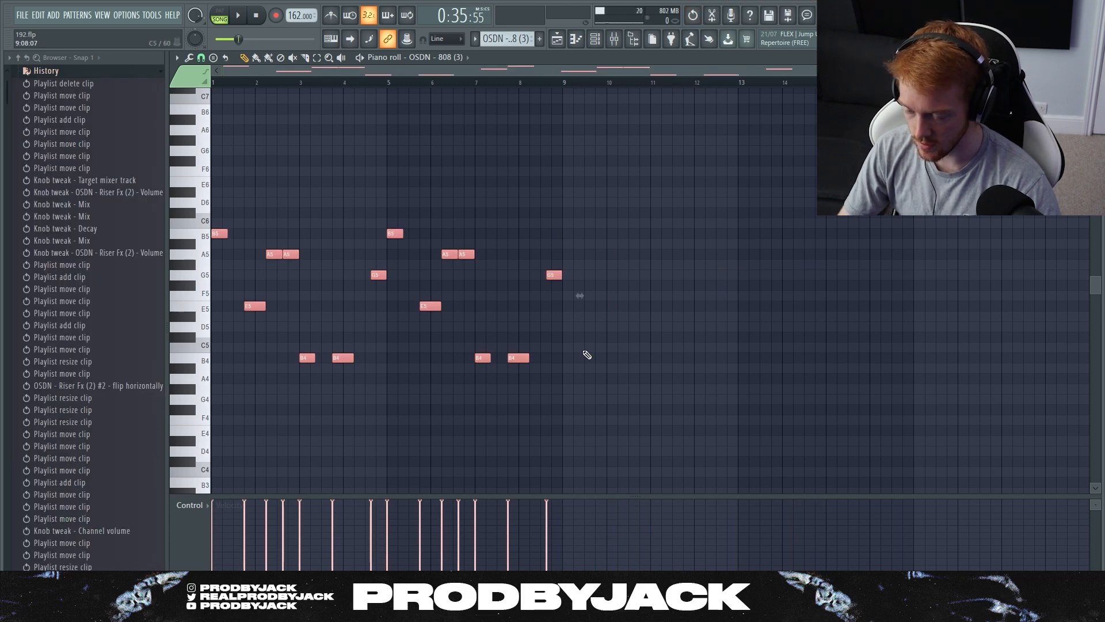
click(587, 354)
key(ctrl+b)
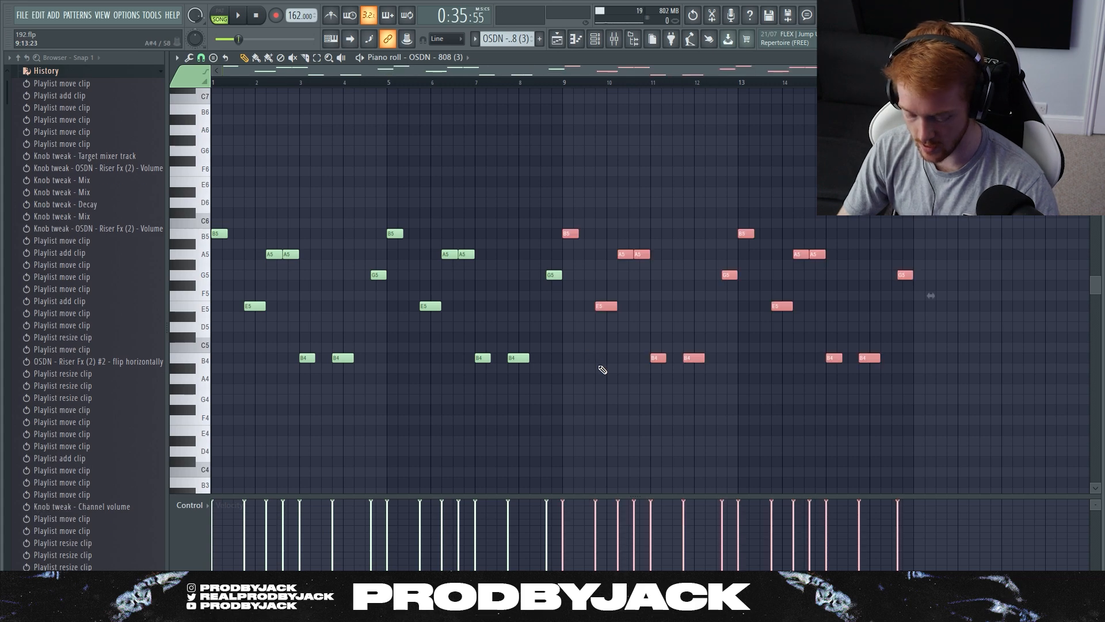
key(ctrl+z)
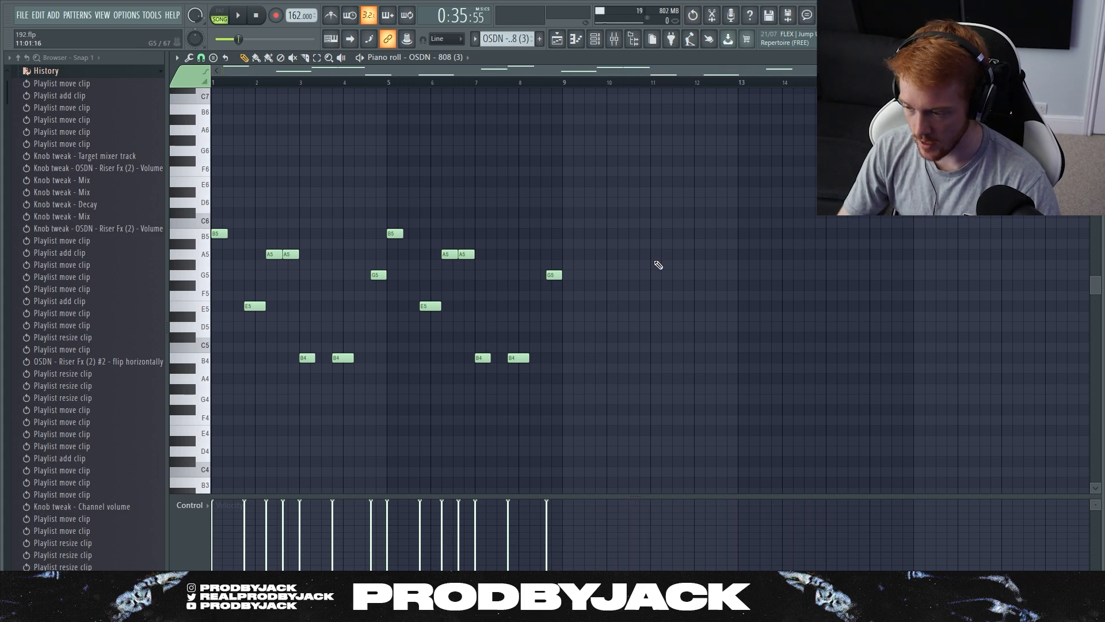
Select and cut all the 808 notes, then undo the cut
key(ctrl+a)
key(ctrl+x)
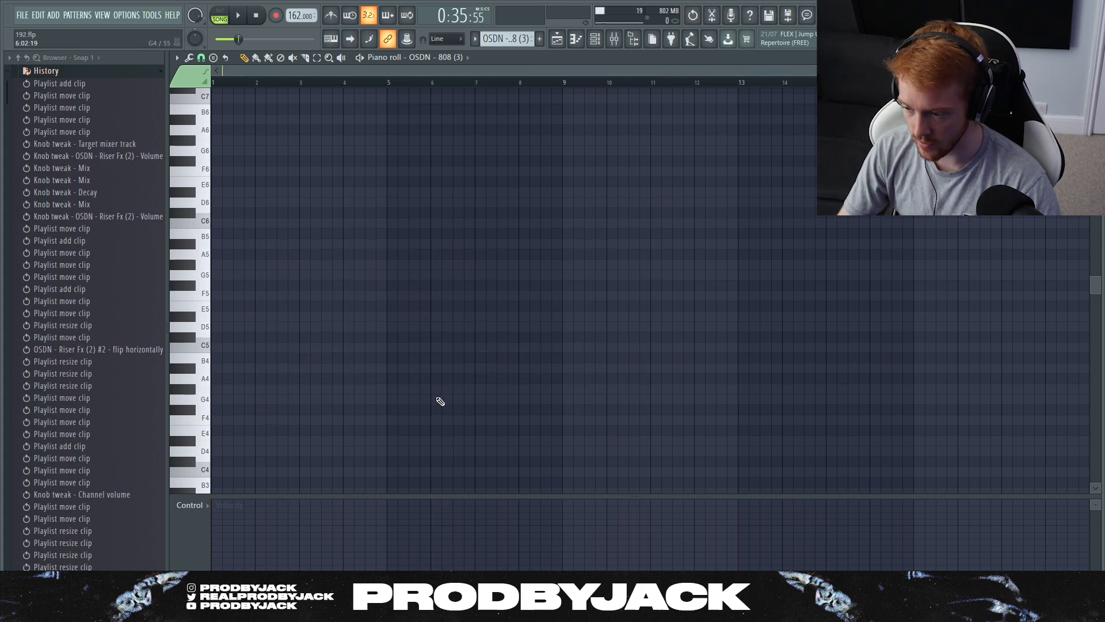
key(ctrl+z)
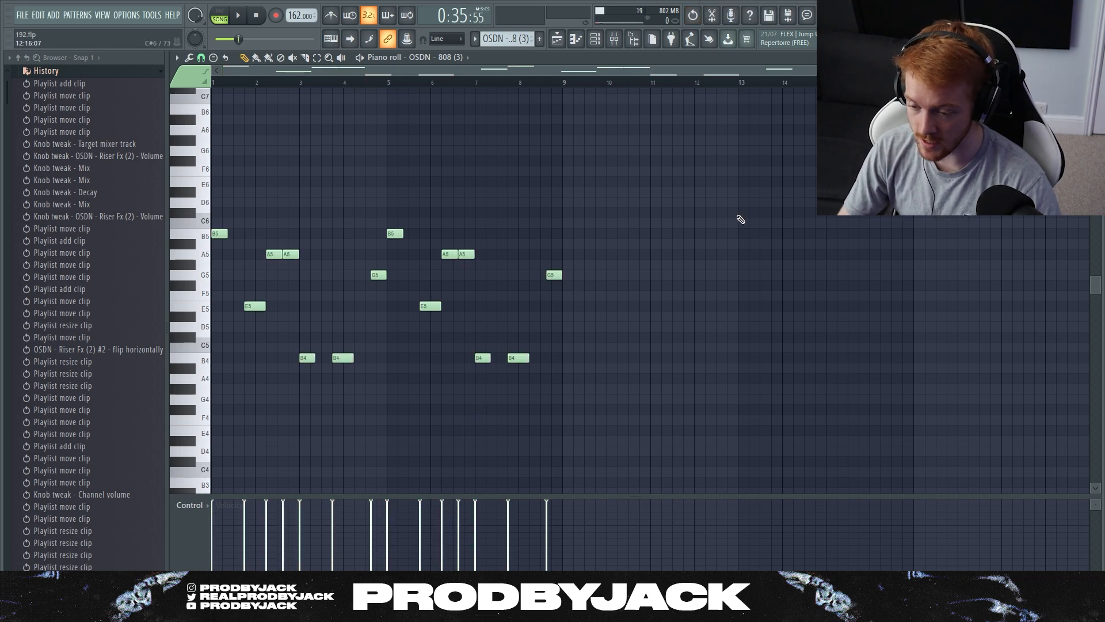
Select all the 808 notes and try Quick Legato to extend them to the following notes, undoing it each time
scroll(412, 86, up, 2)
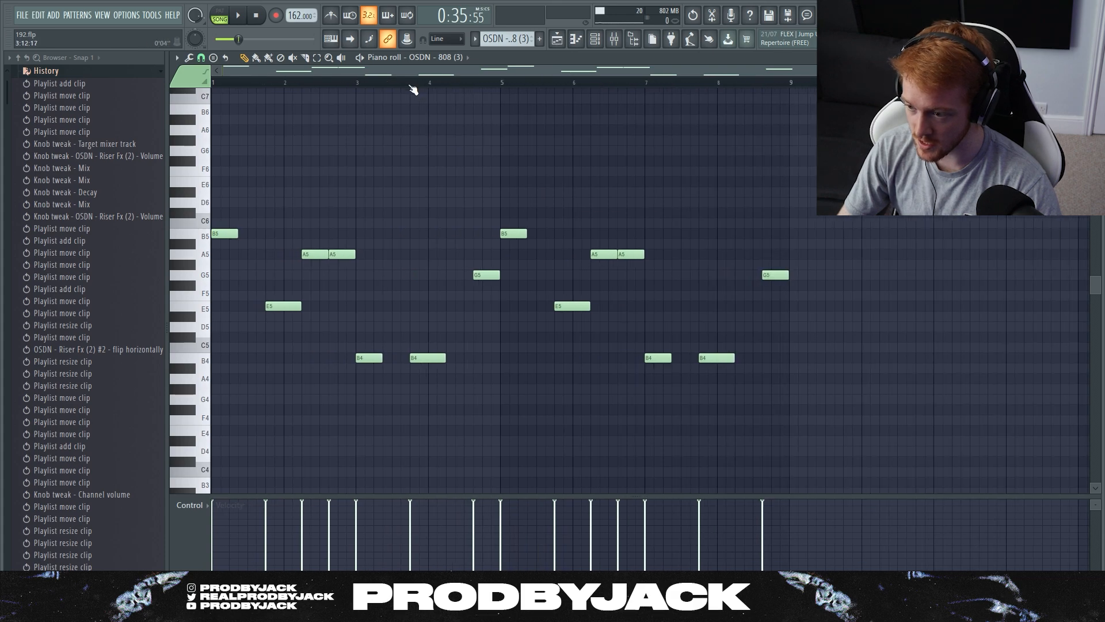
scroll(373, 189, up, 1)
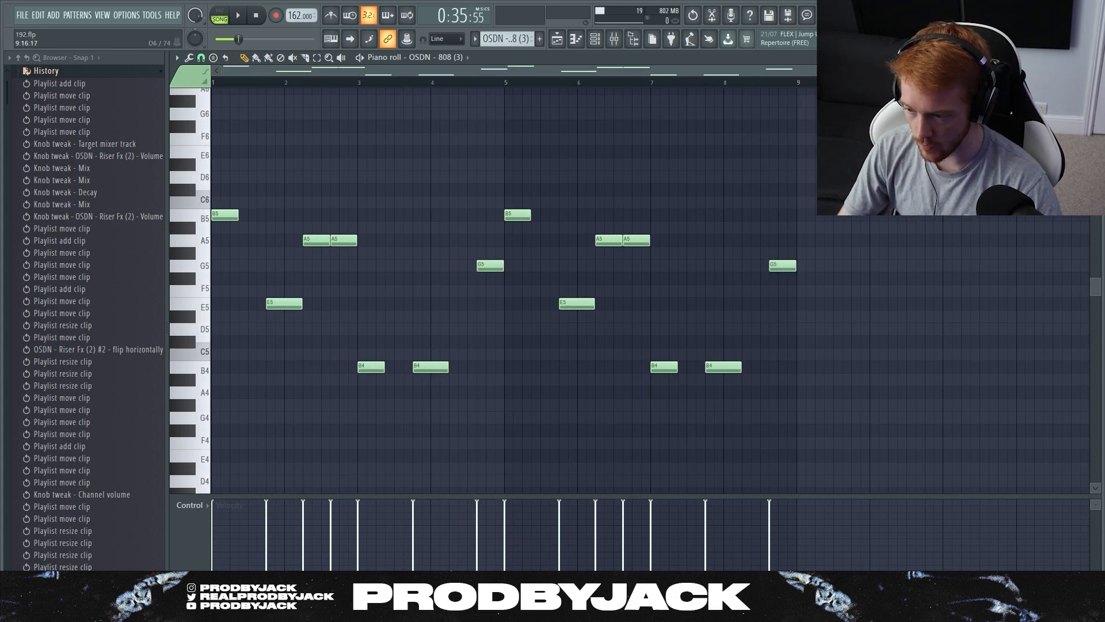
drag(867, 177, 214, 430)
key(ctrl+l)
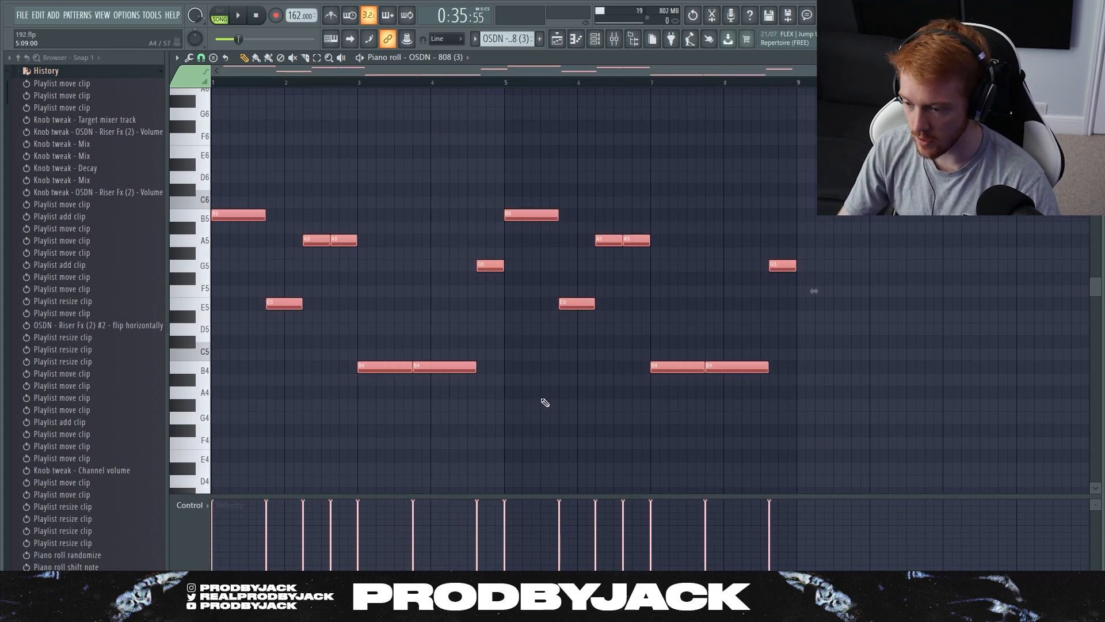
key(ctrl+z)
key(ctrl+d)
drag(910, 184, 153, 443)
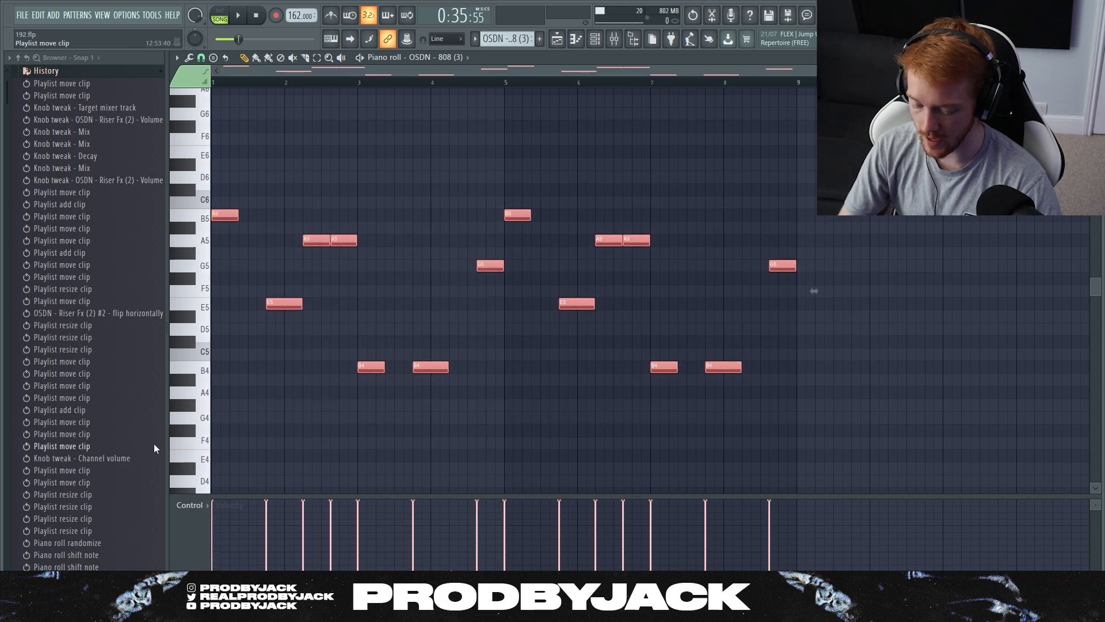
key(ctrl+l)
key(ctrl+z)
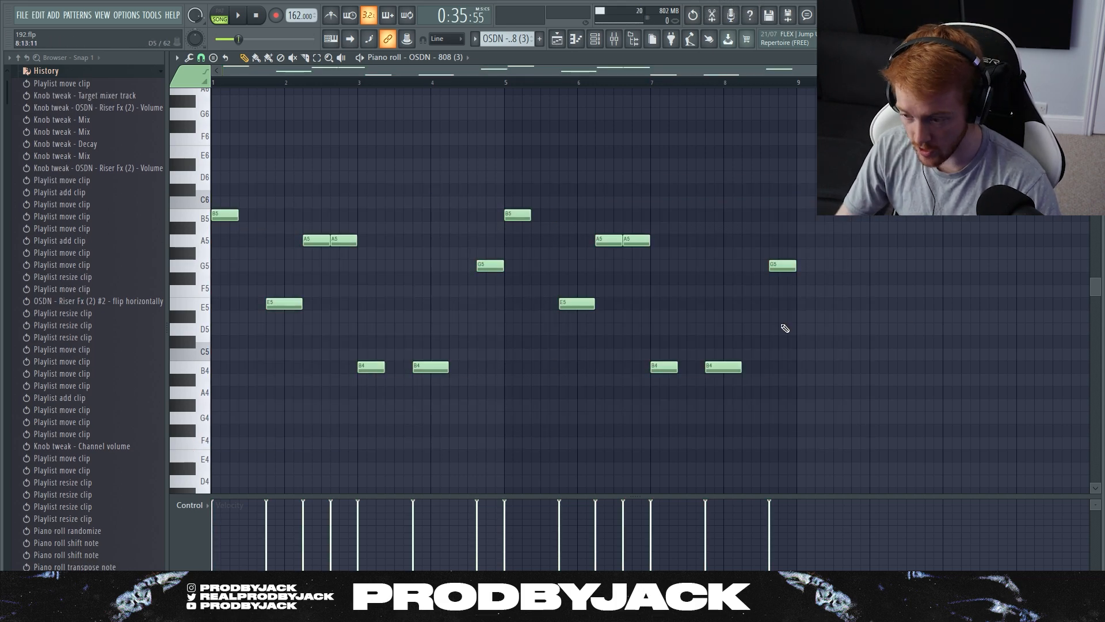
Open the quantize tool for the 808 notes, dismiss it, and return to the playlist arrangement
key(alt+q)
click(686, 183)
key(Escape)
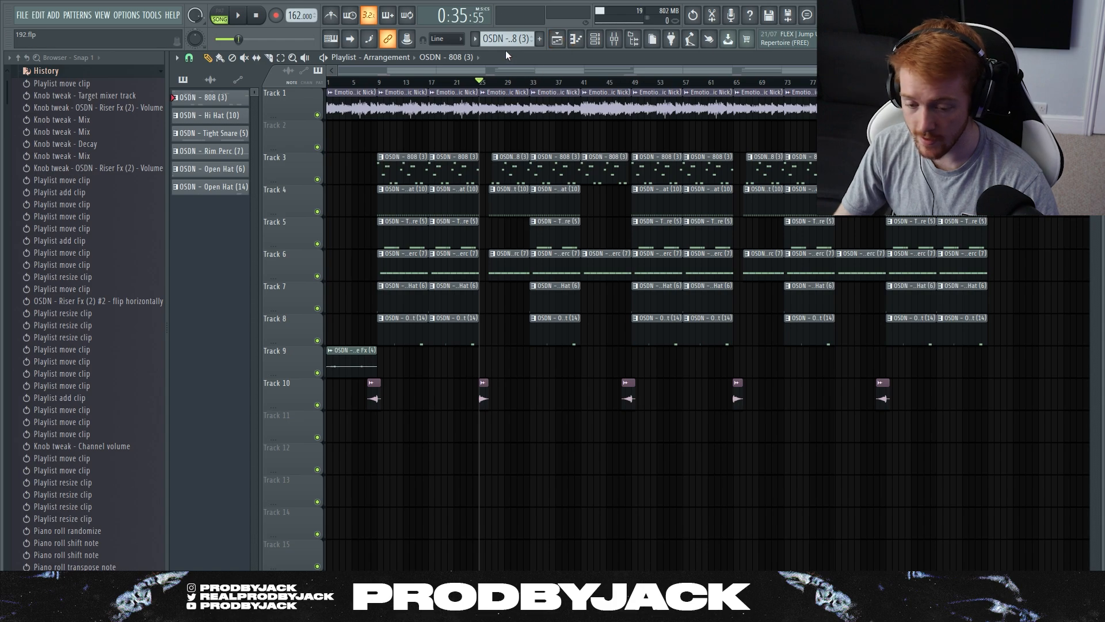
click(576, 39)
click(558, 39)
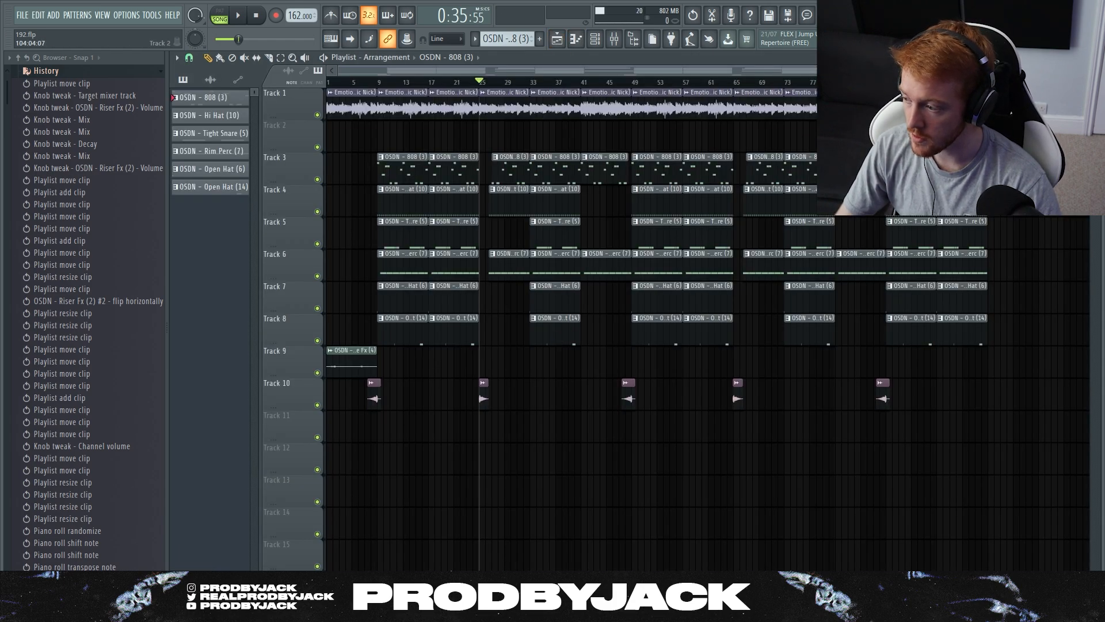